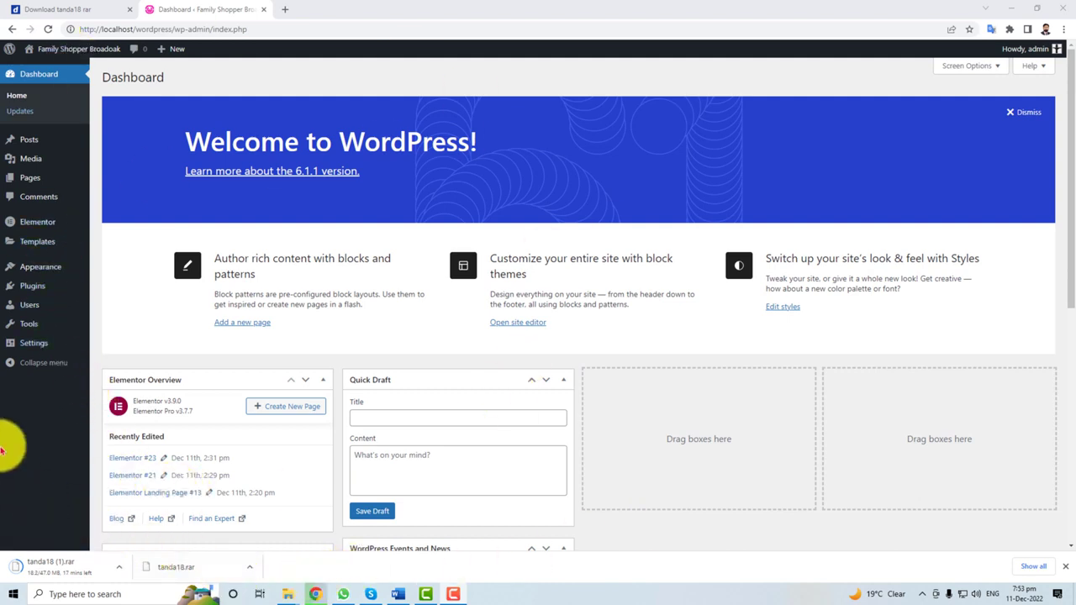
Step: Upload the poco-theme zip file as a new WordPress theme
{"action": "mouse_move", "coordinate": [41, 271]}
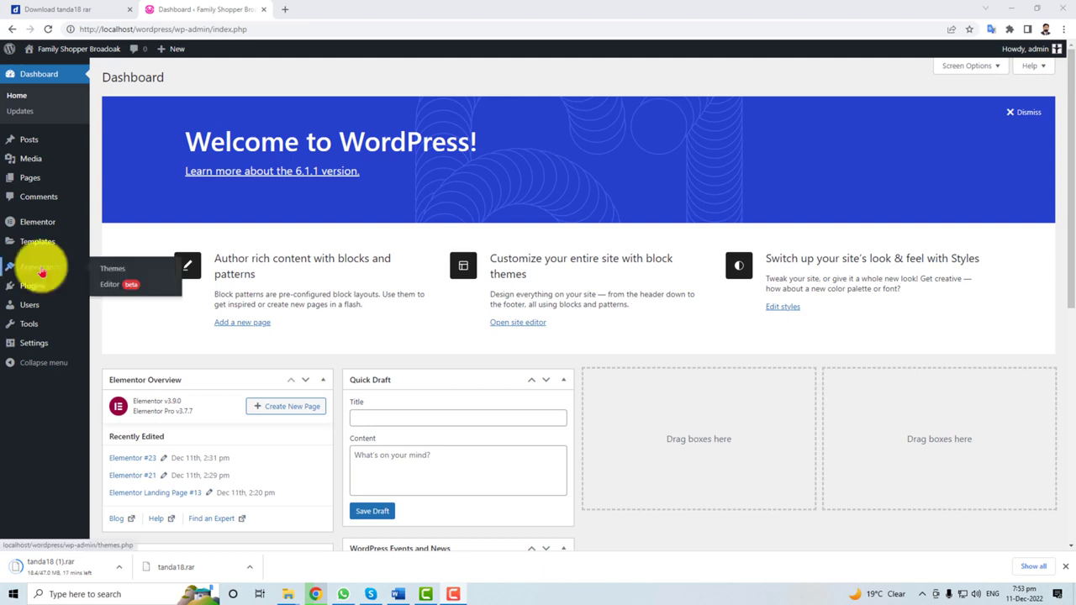
{"action": "left_click", "coordinate": [118, 272]}
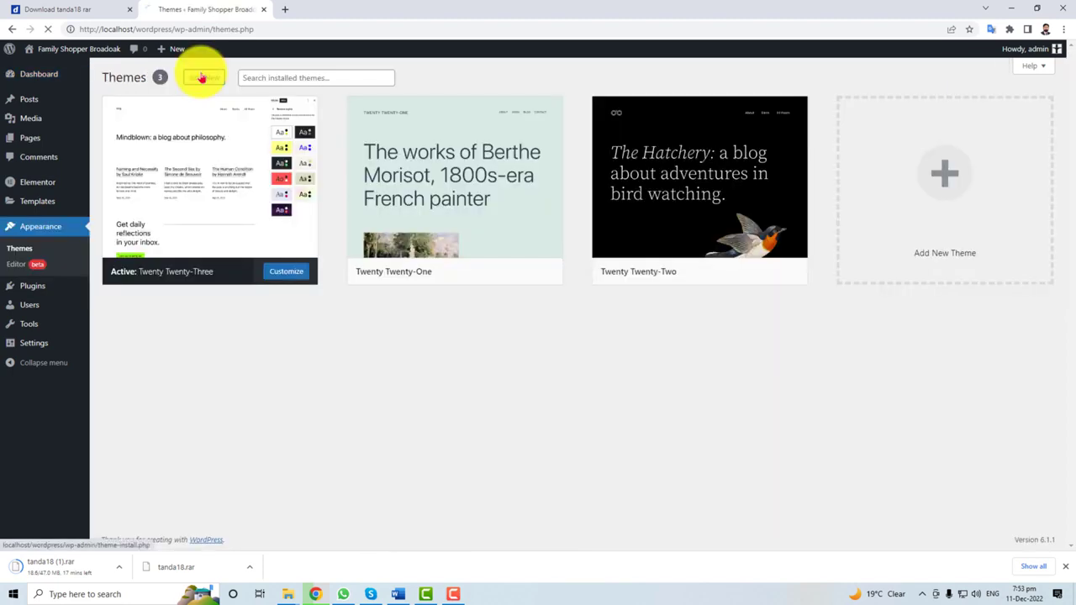
{"action": "left_click", "coordinate": [205, 77]}
{"action": "left_click", "coordinate": [209, 81]}
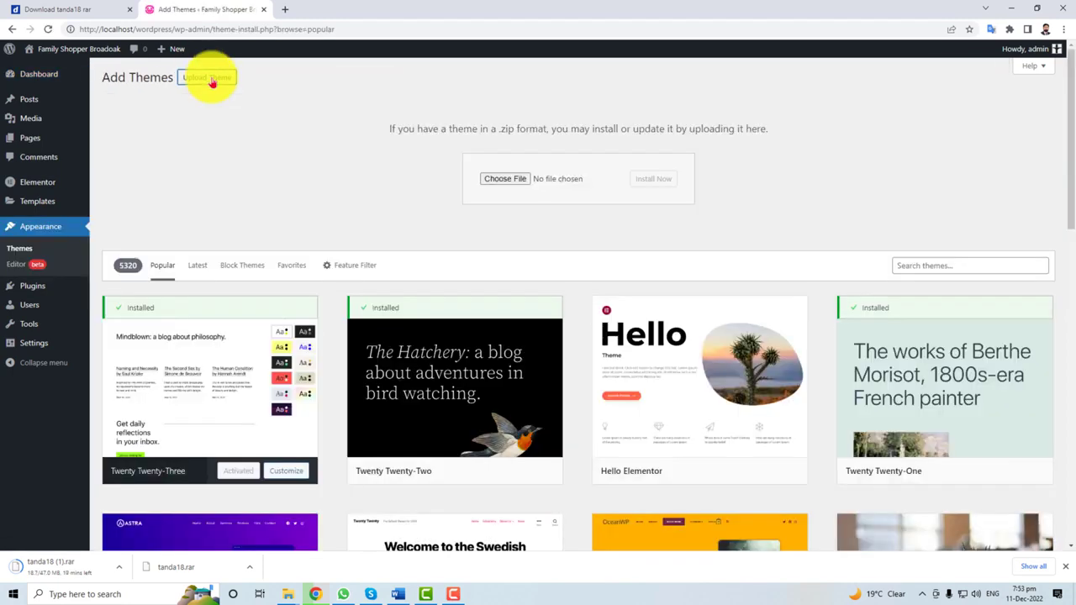
{"action": "left_click", "coordinate": [509, 182]}
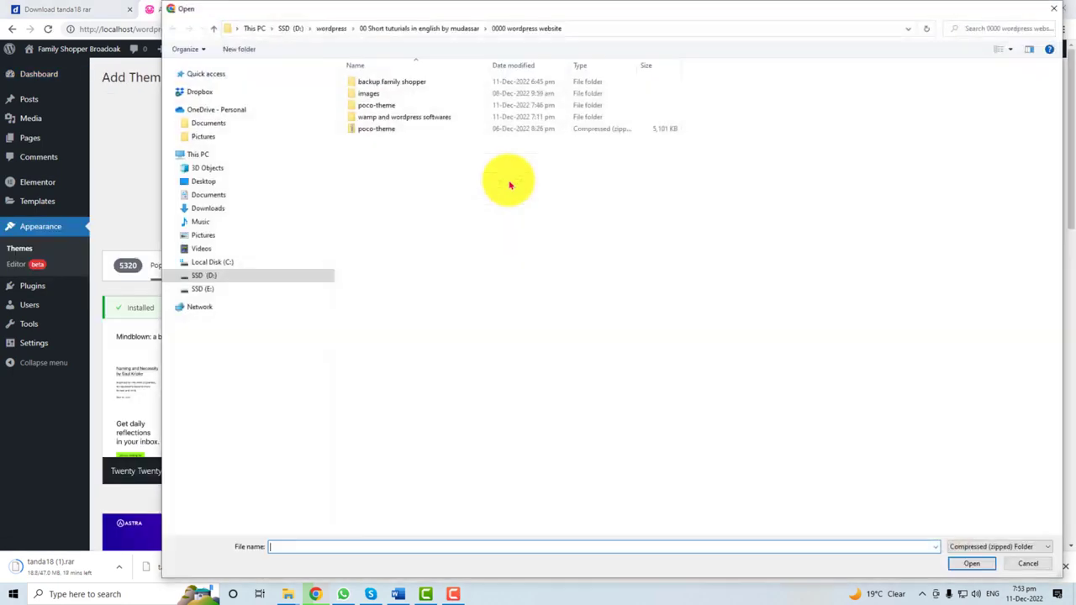
{"action": "double_click", "coordinate": [380, 129]}
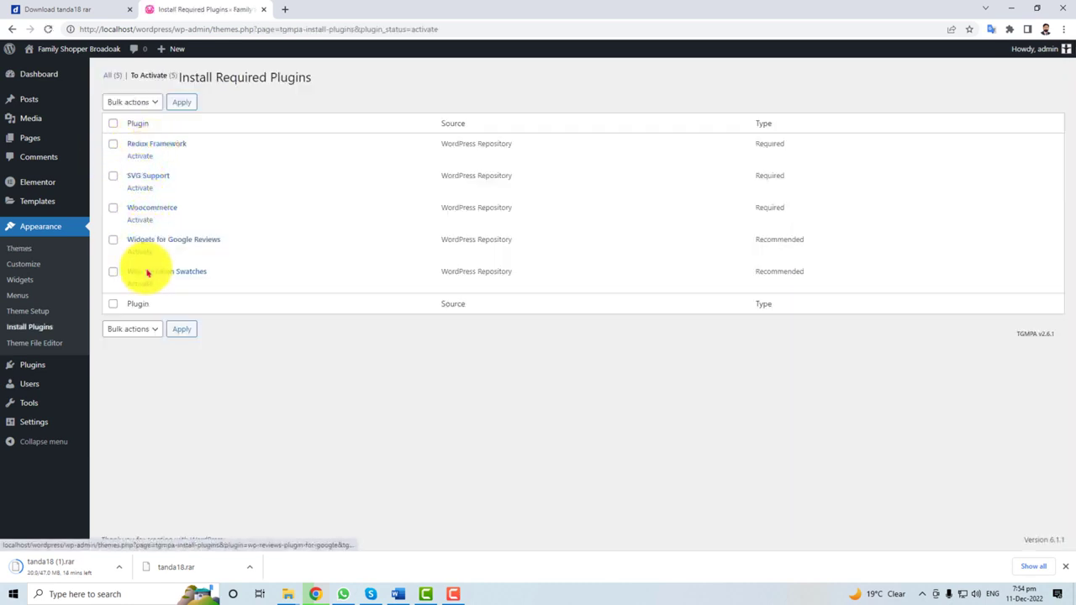
Step: Activate the theme's required Redux Framework and SVG Support plugins
{"action": "left_click", "coordinate": [139, 160]}
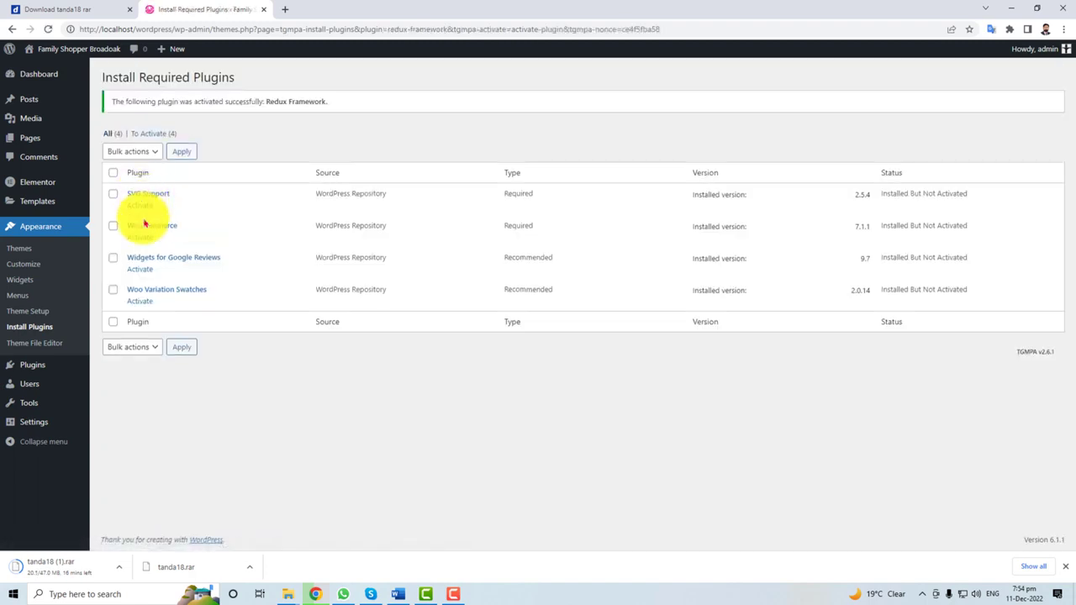
{"action": "left_click", "coordinate": [139, 206]}
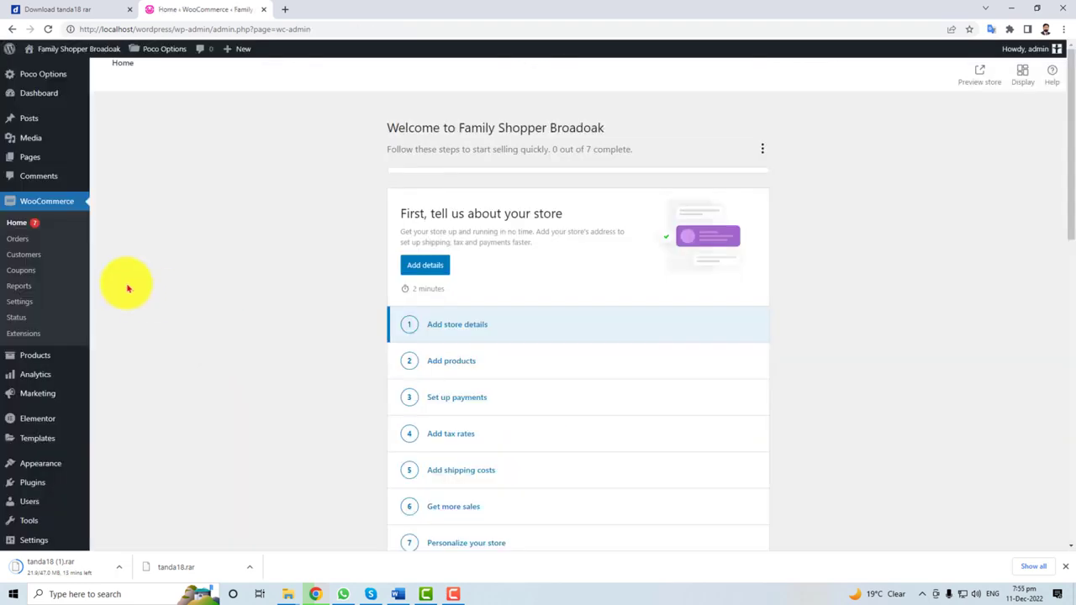
Step: Activate the remaining inactive plugins in the installed plugins list, including Akismet Anti-Spam and Widgets for Google Reviews
{"action": "mouse_move", "coordinate": [70, 416]}
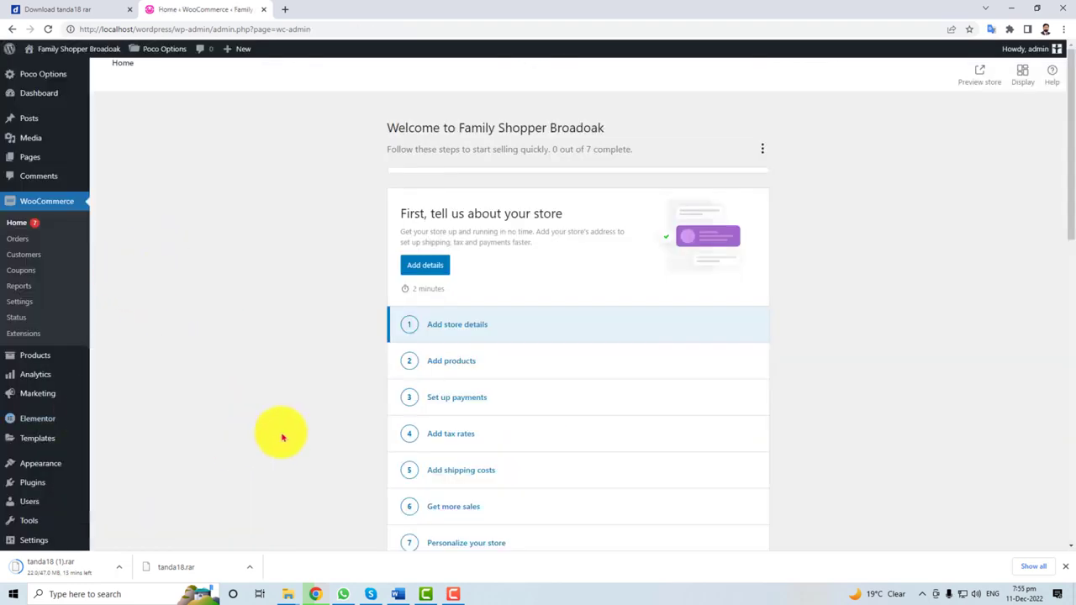
{"action": "left_click", "coordinate": [42, 486]}
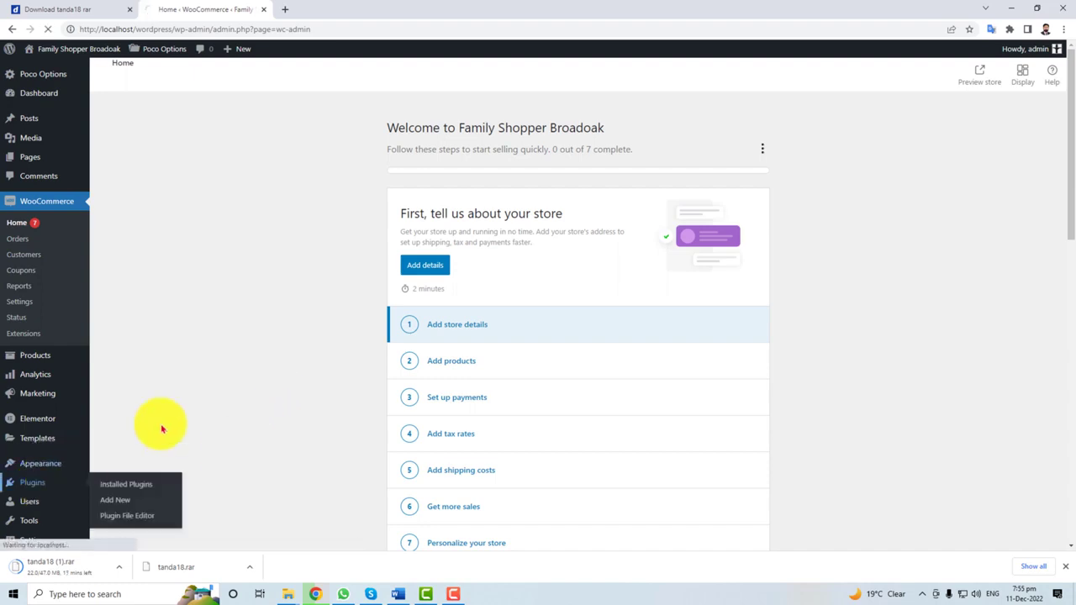
{"action": "scroll", "coordinate": [223, 376], "scroll_direction": "down", "scroll_amount": 3}
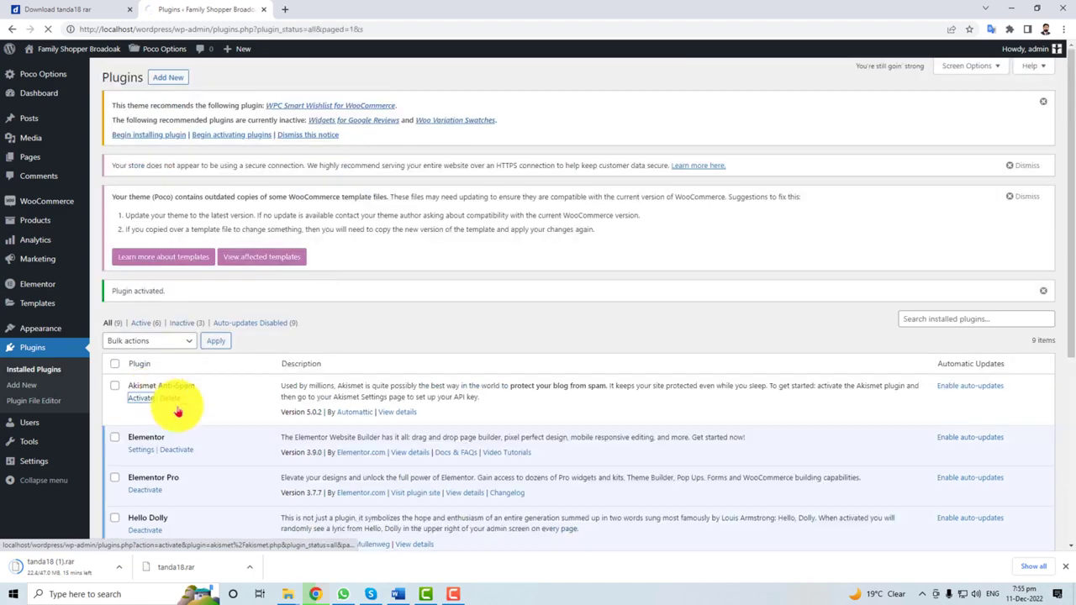
{"action": "scroll", "coordinate": [193, 429], "scroll_direction": "down", "scroll_amount": 3}
{"action": "scroll", "coordinate": [216, 449], "scroll_direction": "down", "scroll_amount": 2}
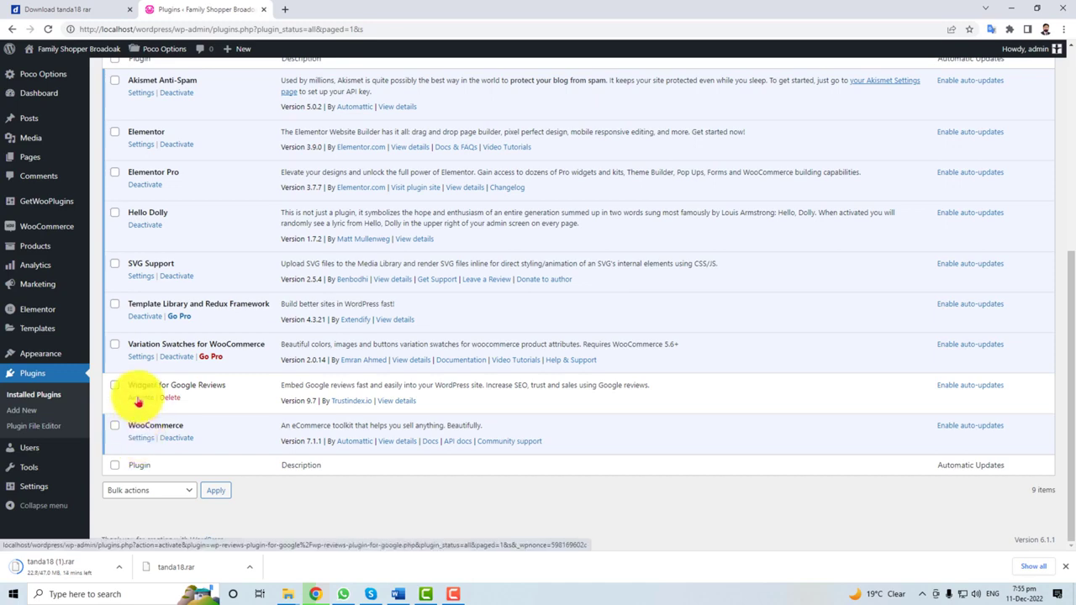
{"action": "left_click", "coordinate": [137, 401]}
{"action": "scroll", "coordinate": [277, 462], "scroll_direction": "down", "scroll_amount": 5}
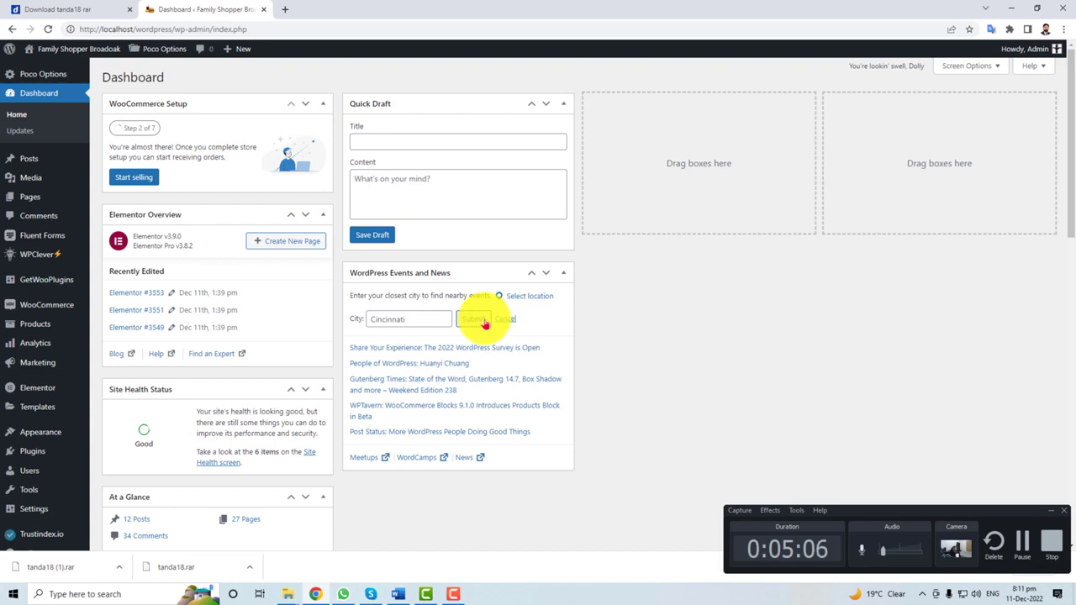
Step: Open the Family Shopper Broadoak site's front end in a new browser tab
{"action": "mouse_move", "coordinate": [72, 50]}
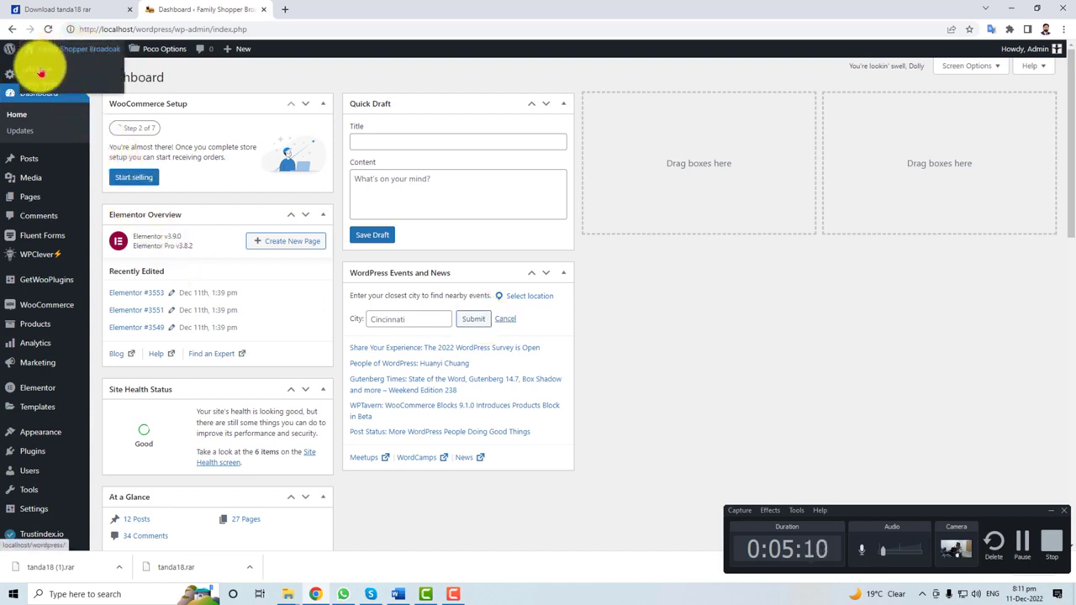
{"action": "right_click", "coordinate": [47, 69]}
{"action": "left_click", "coordinate": [63, 75]}
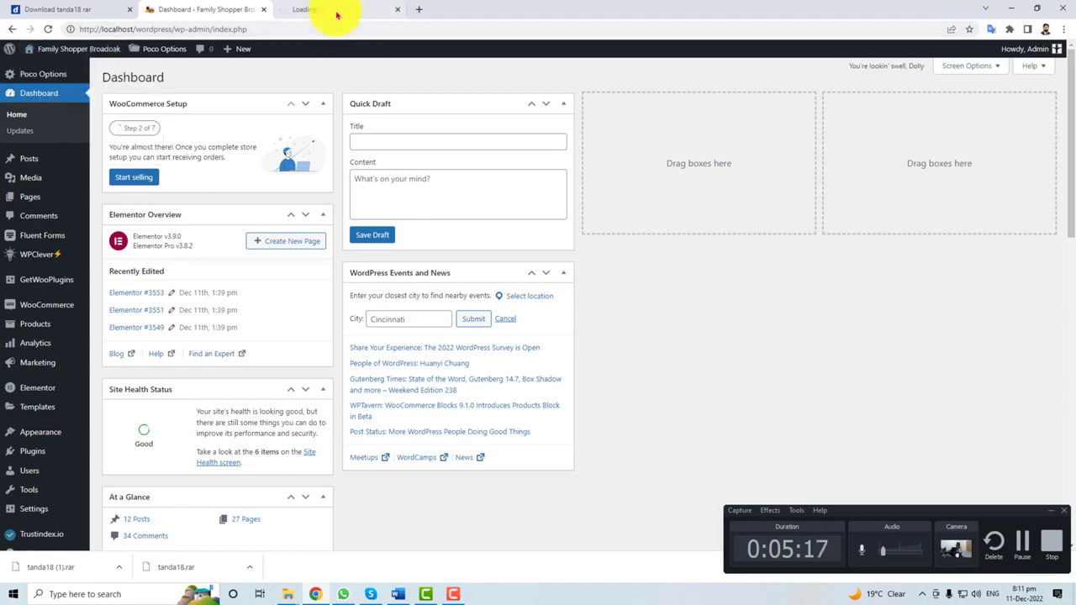
{"action": "left_click", "coordinate": [335, 10]}
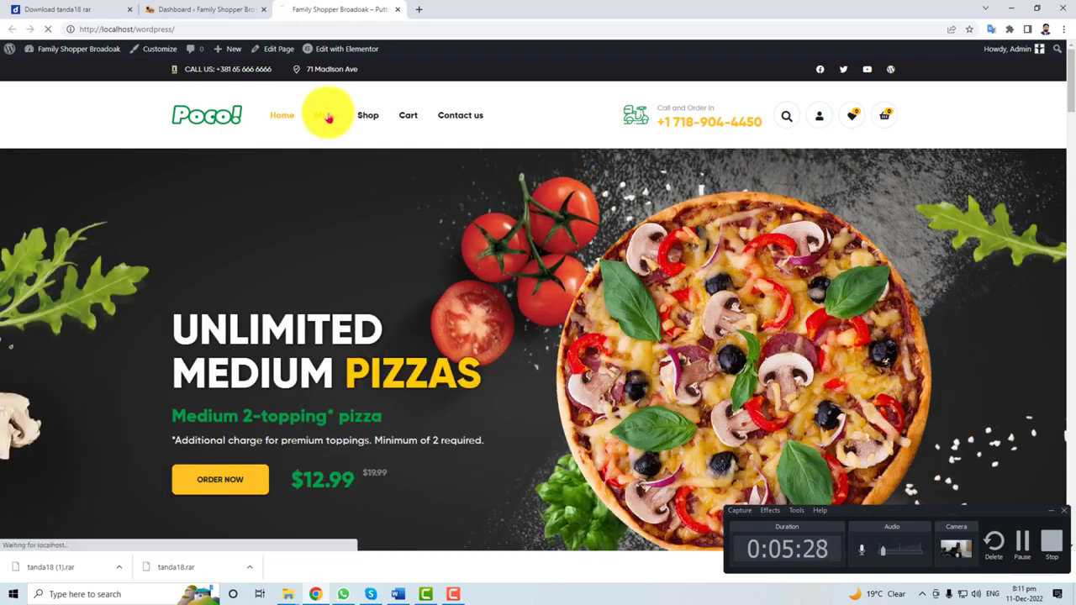
Step: Look through the home page sections and the Contact Us page of the live site
{"action": "left_click", "coordinate": [367, 118]}
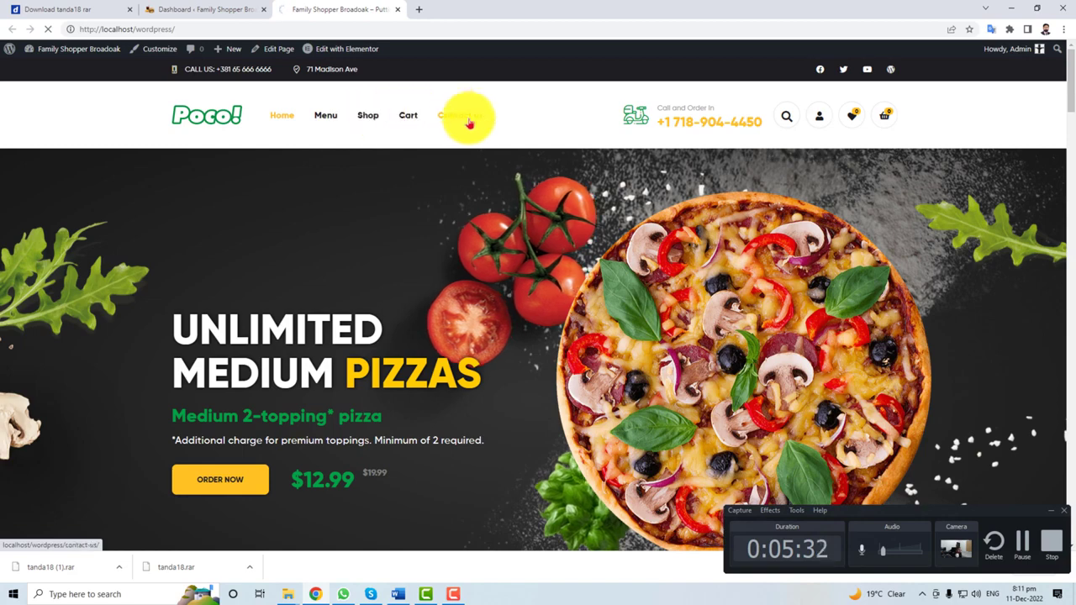
{"action": "scroll", "coordinate": [446, 330], "scroll_direction": "down", "scroll_amount": 10}
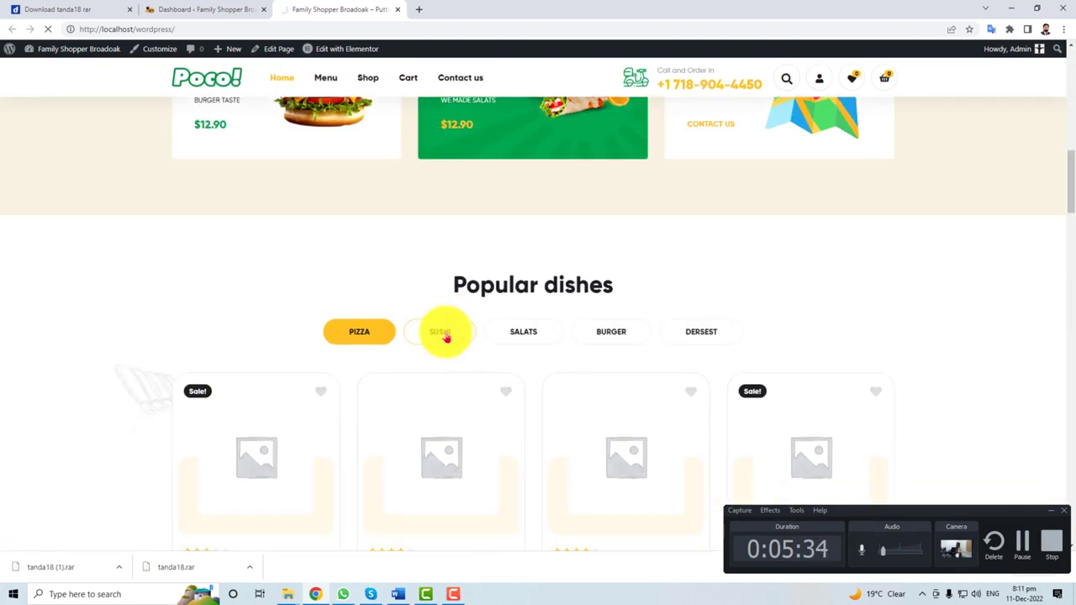
{"action": "scroll", "coordinate": [446, 337], "scroll_direction": "down", "scroll_amount": 15}
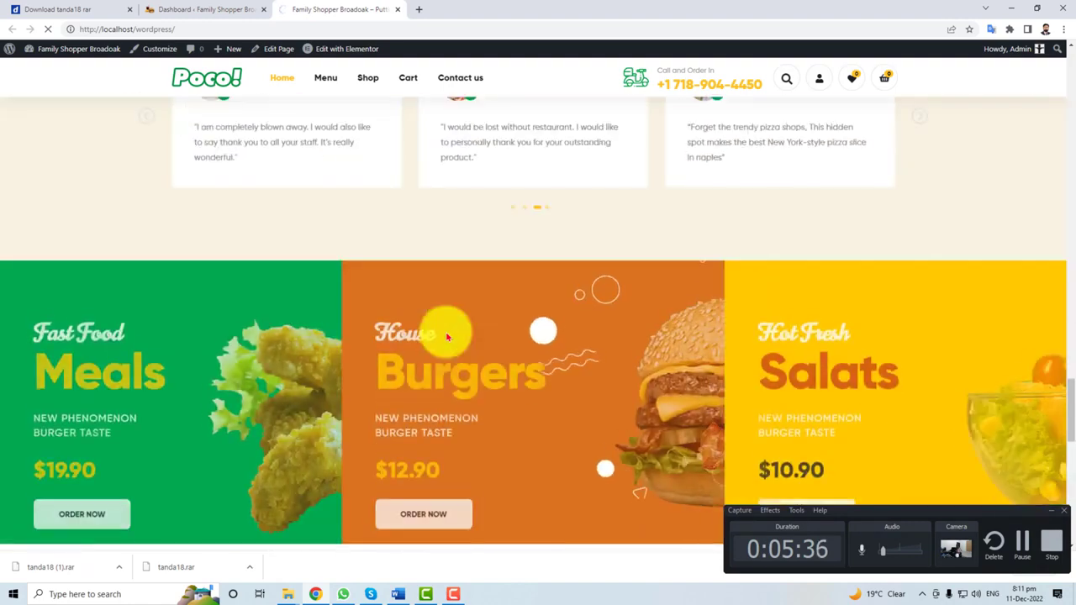
{"action": "scroll", "coordinate": [446, 339], "scroll_direction": "down", "scroll_amount": 12}
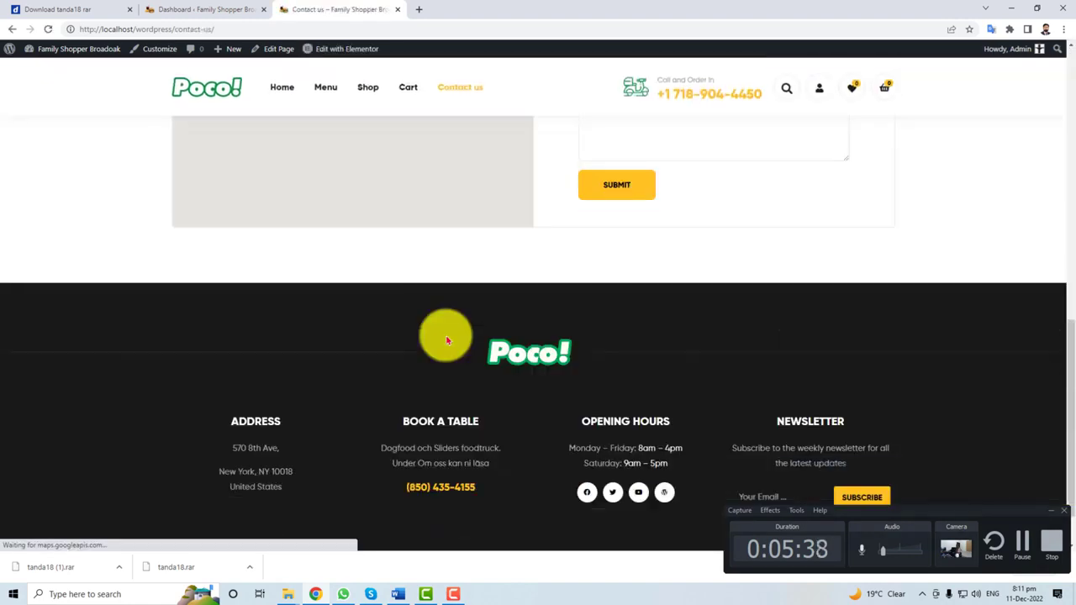
{"action": "scroll", "coordinate": [447, 341], "scroll_direction": "up", "scroll_amount": 11}
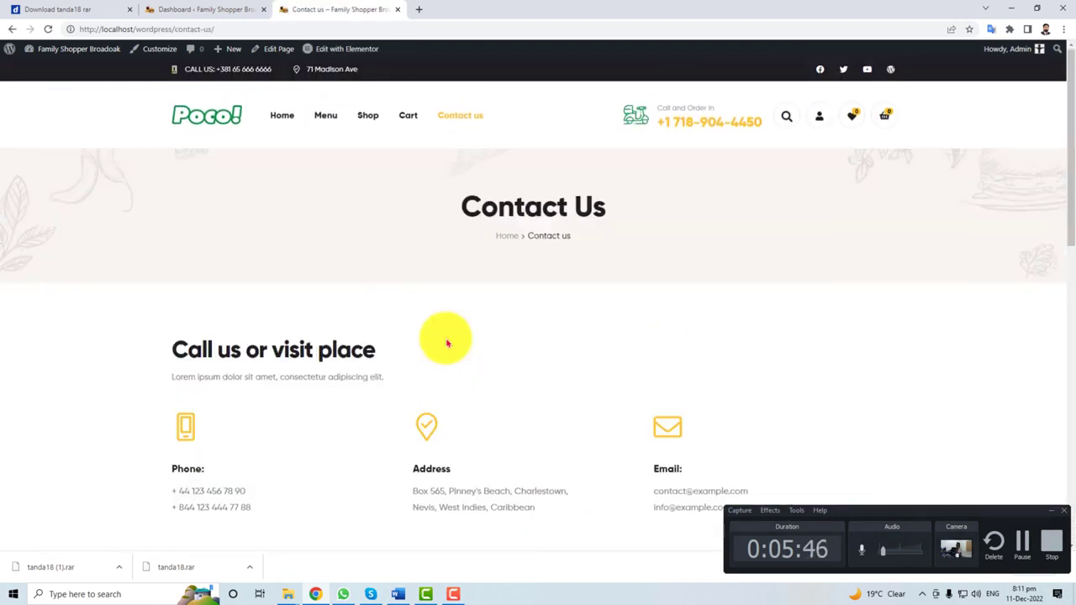
Step: Open the Site Identity settings in the theme customizer and check the site title and tagline fields
{"action": "mouse_move", "coordinate": [46, 441]}
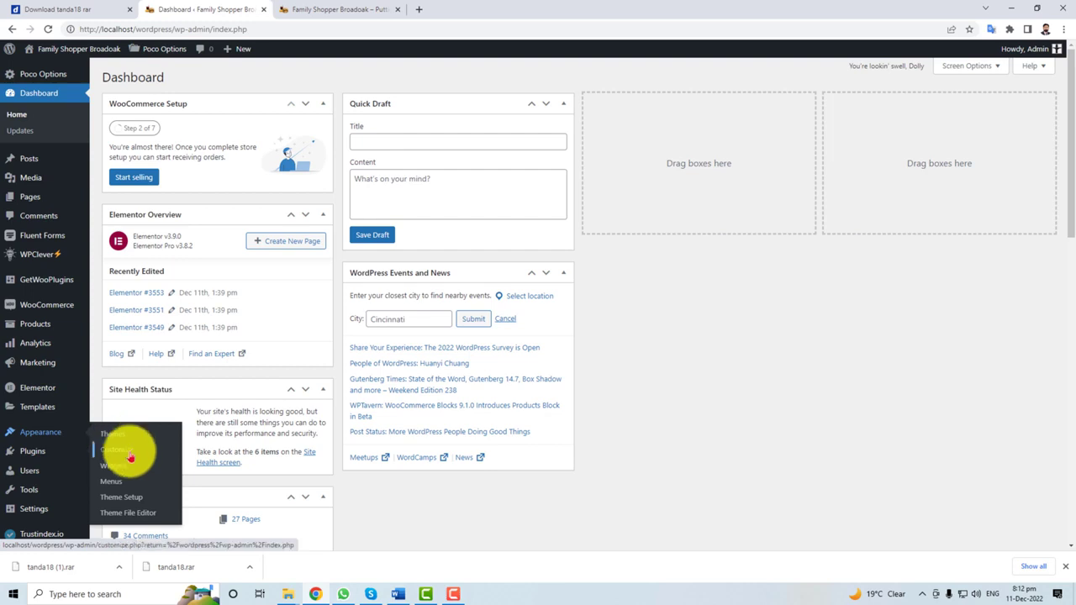
{"action": "left_click", "coordinate": [130, 458]}
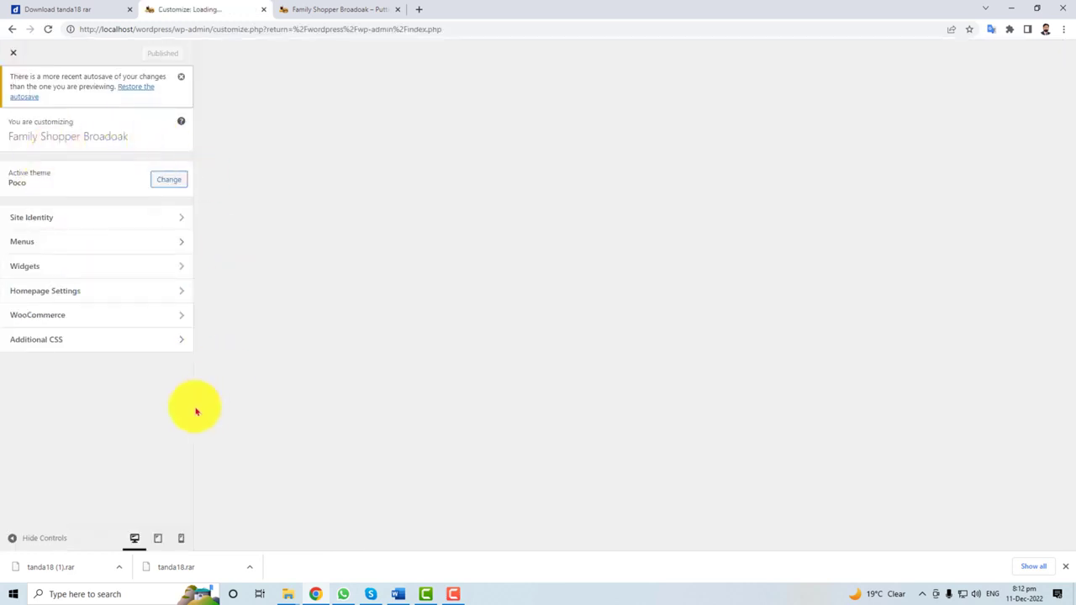
{"action": "left_click", "coordinate": [93, 221]}
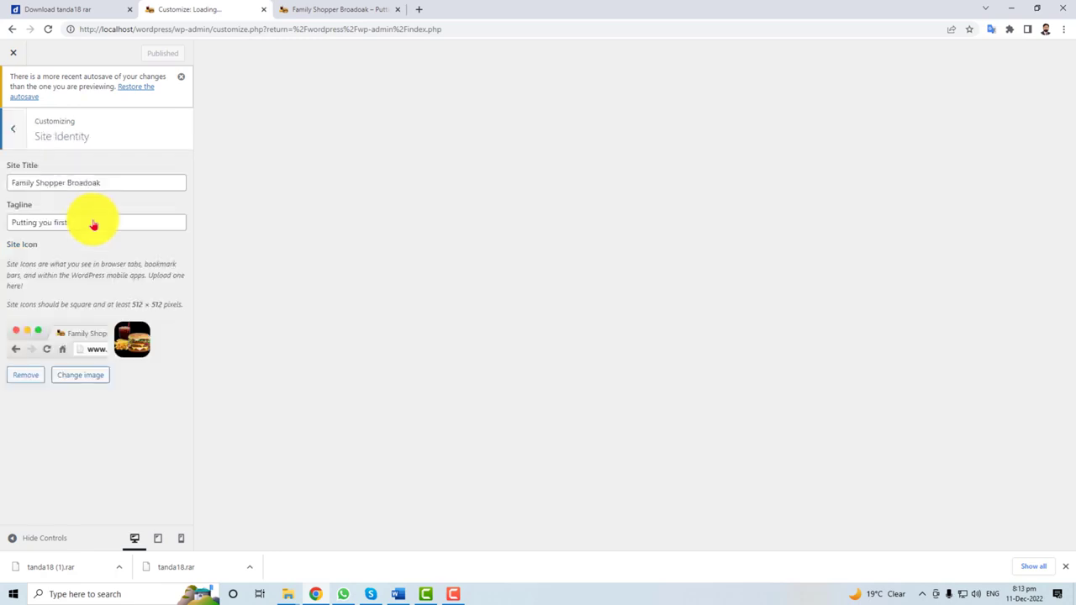
{"action": "triple_click", "coordinate": [53, 181]}
{"action": "left_click", "coordinate": [135, 183]}
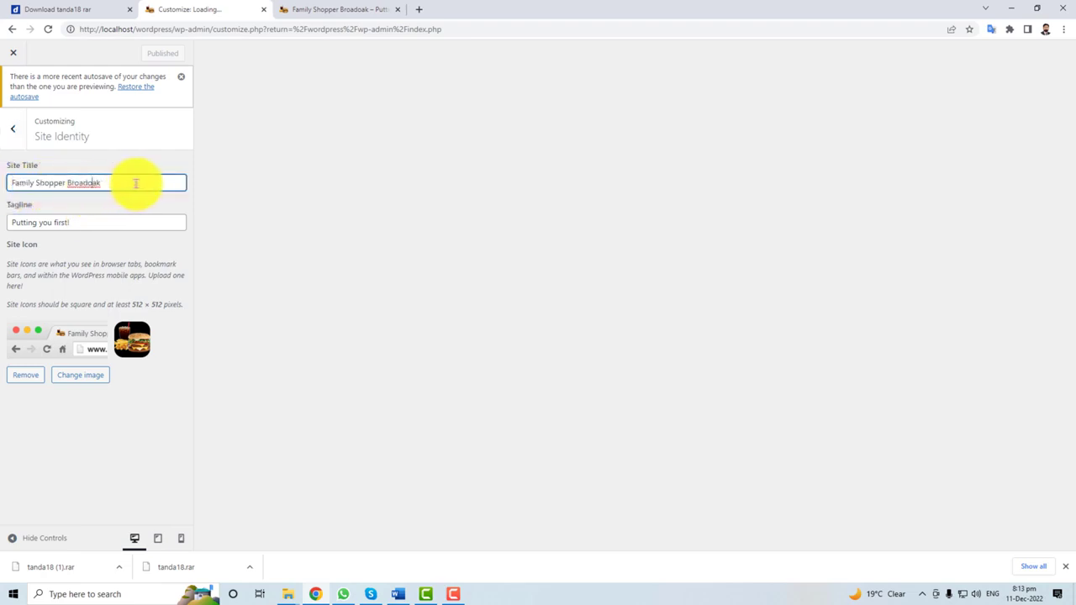
{"action": "left_click_drag", "start_coordinate": [141, 184], "coordinate": [5, 180]}
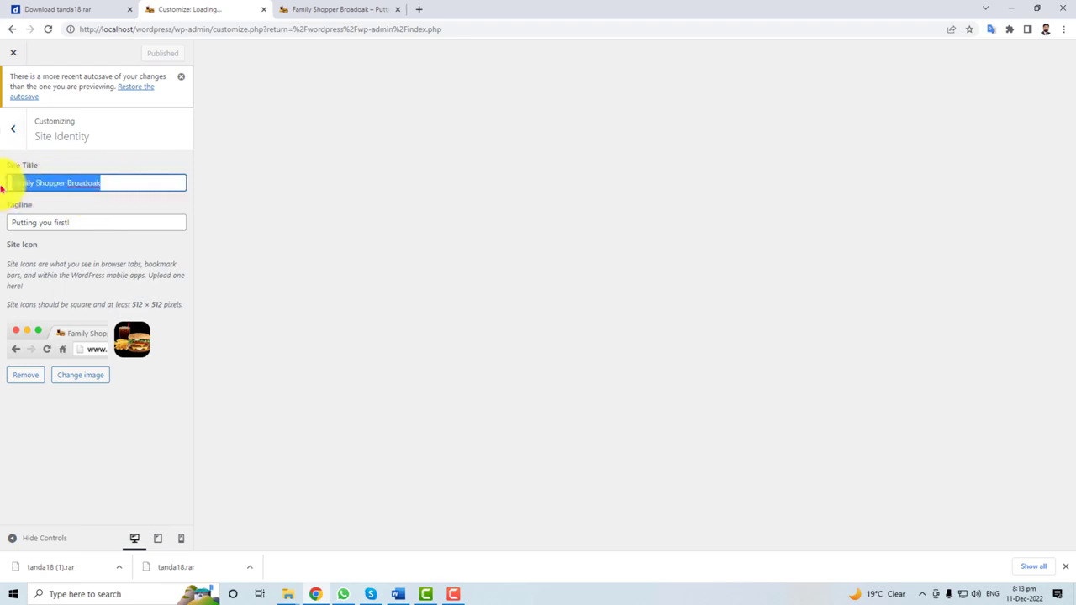
{"action": "triple_click", "coordinate": [45, 223]}
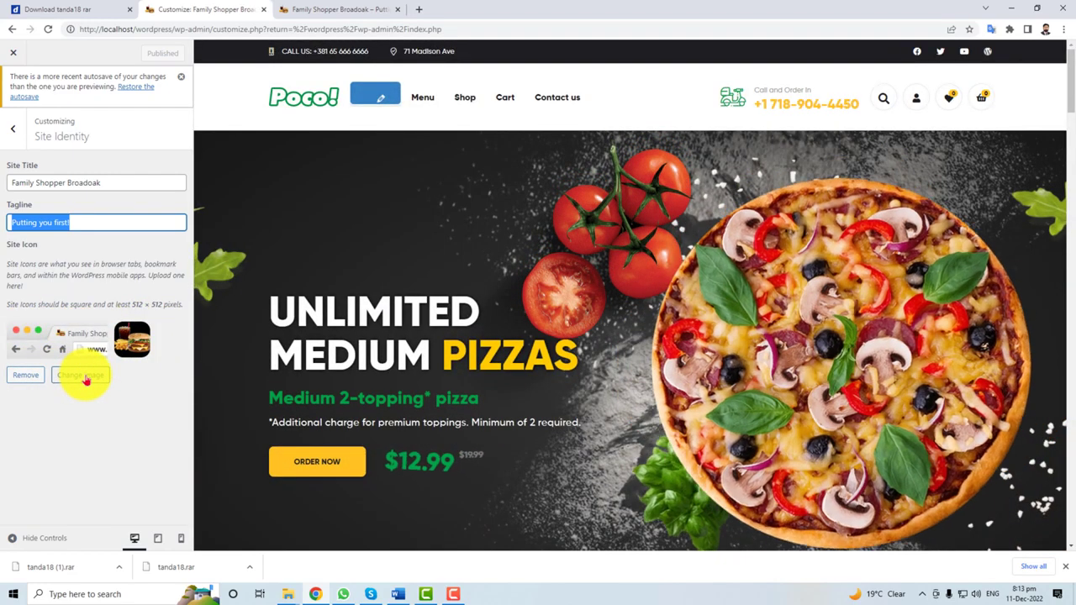
Step: Examine the upload and media library options for changing the site icon, leaving the current image in place
{"action": "left_click", "coordinate": [83, 376]}
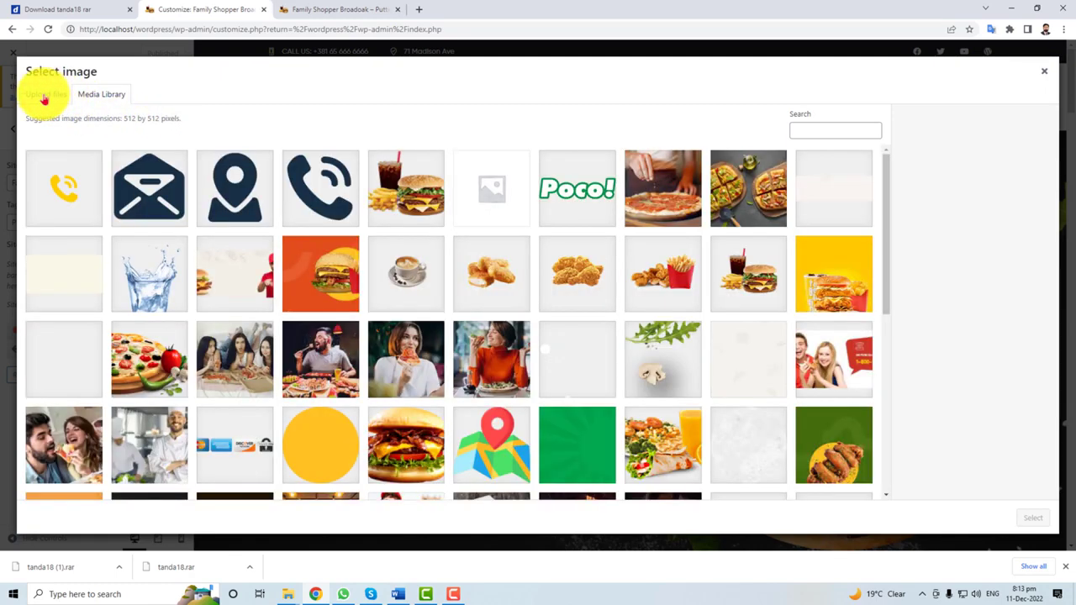
{"action": "left_click", "coordinate": [44, 99]}
{"action": "left_click", "coordinate": [108, 96]}
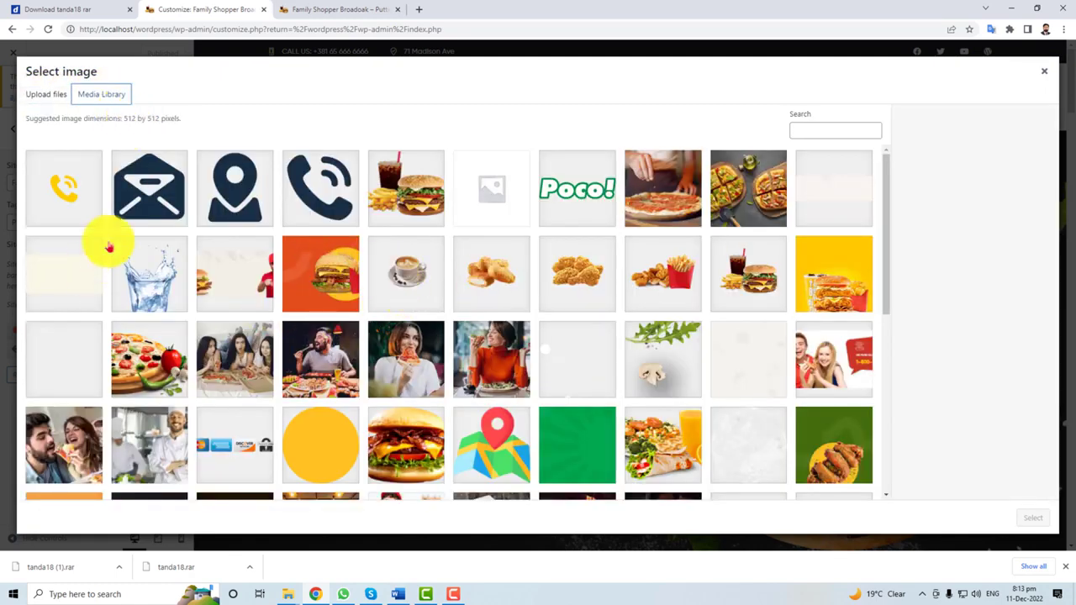
{"action": "left_click", "coordinate": [1044, 71]}
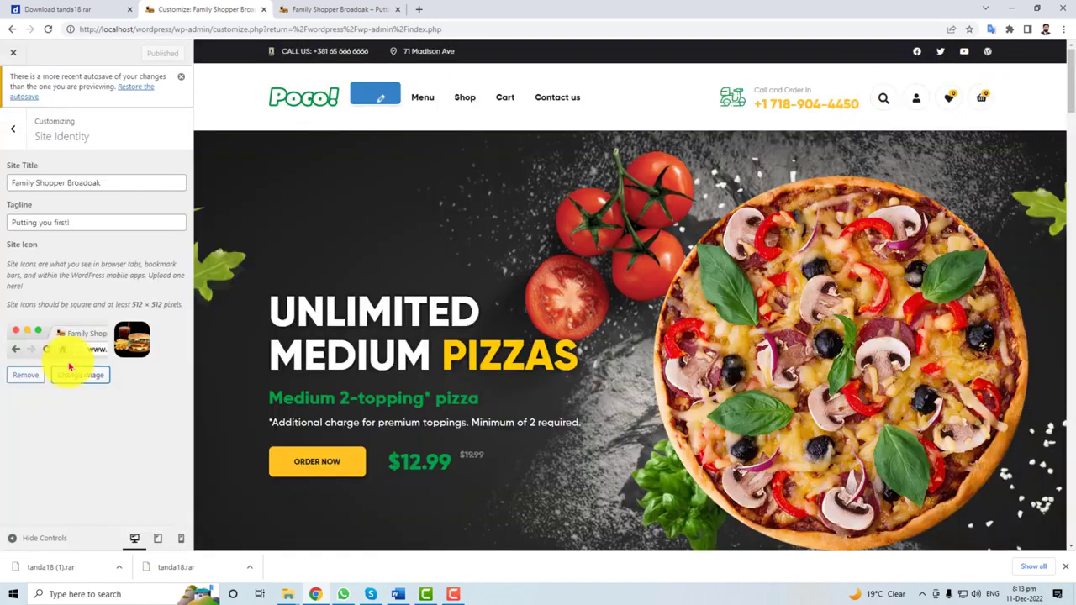
Step: Open Main Menu in the customizer and inspect the settings of its Menu and Contact us items
{"action": "left_click", "coordinate": [13, 128]}
{"action": "left_click", "coordinate": [90, 247]}
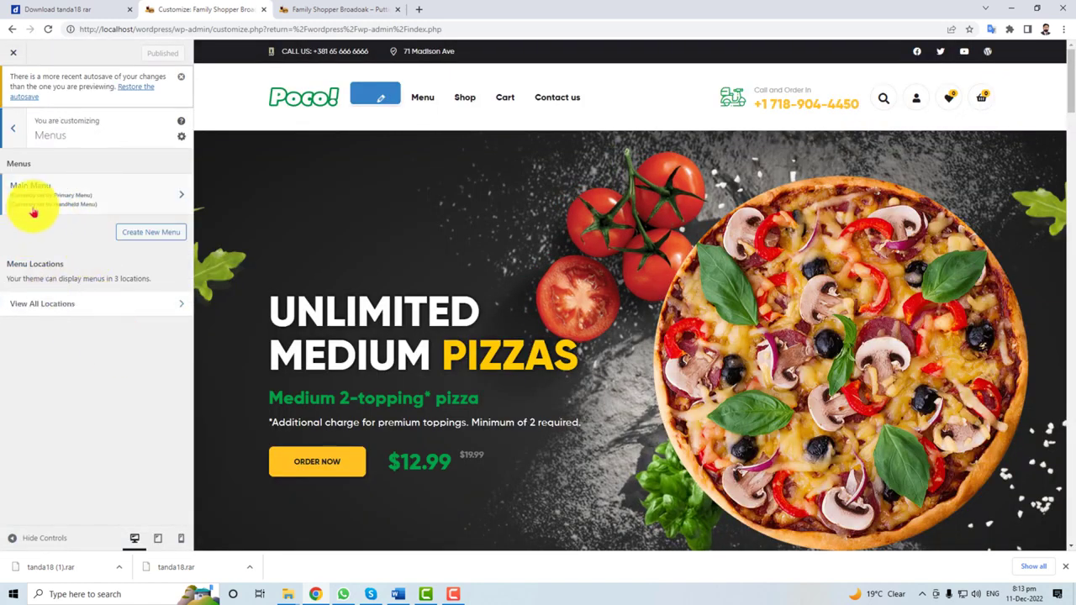
{"action": "left_click", "coordinate": [90, 202]}
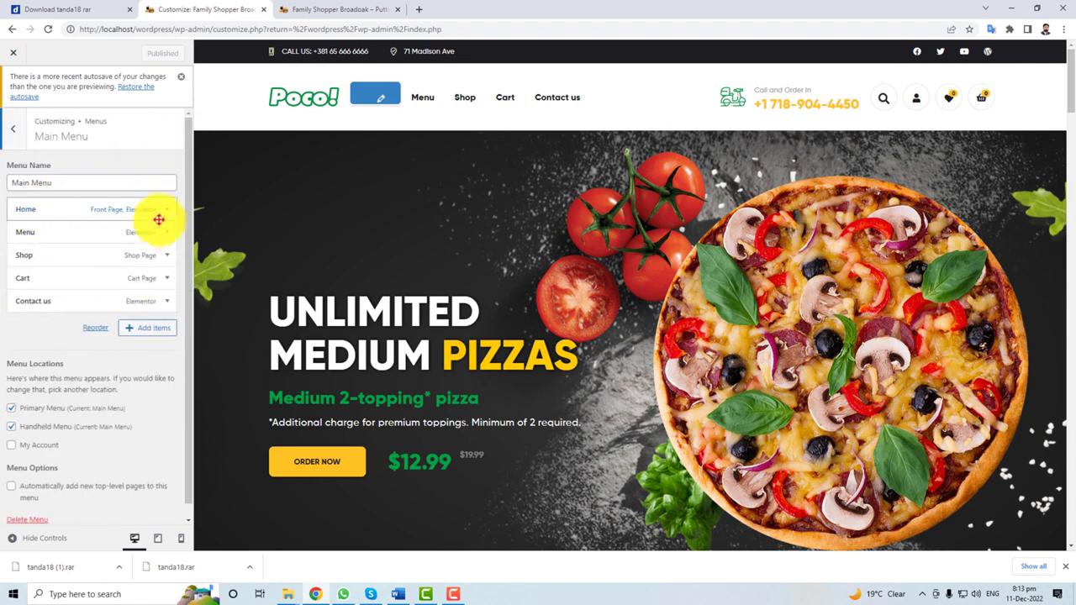
{"action": "left_click", "coordinate": [171, 237]}
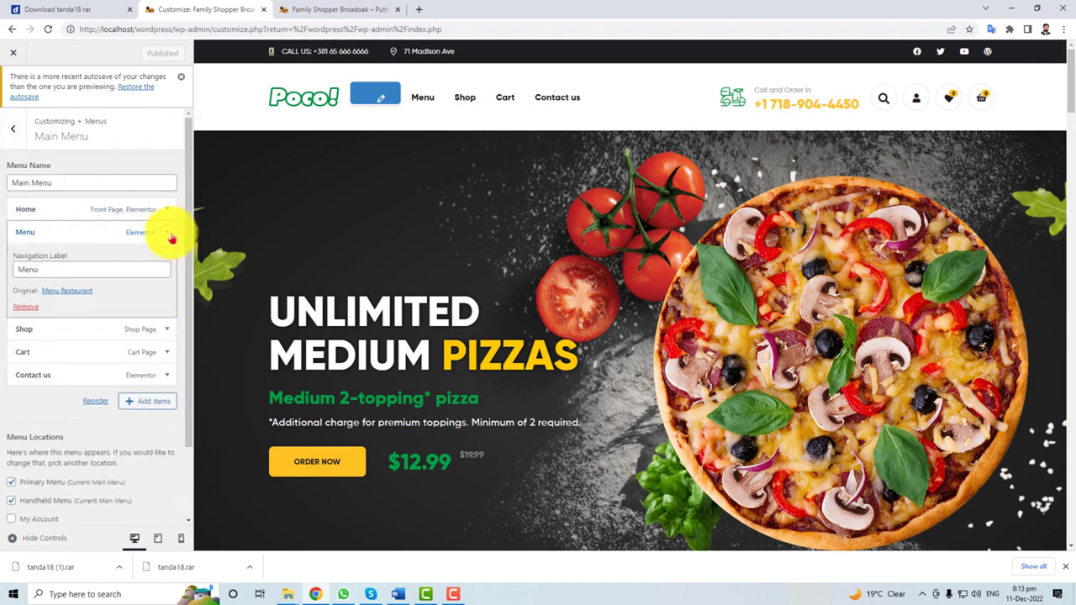
{"action": "left_click", "coordinate": [172, 237]}
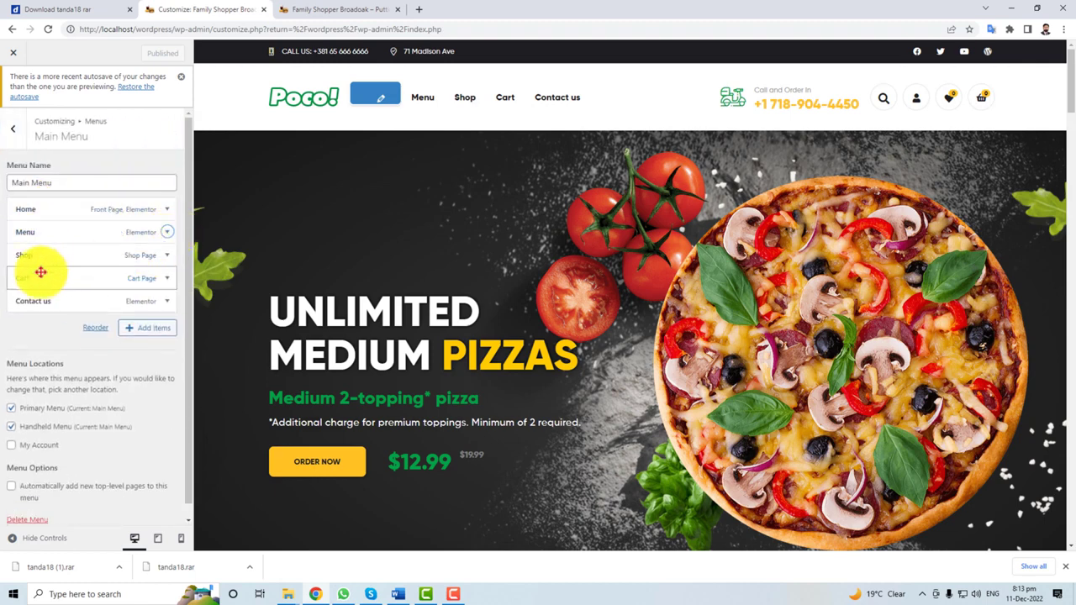
{"action": "left_click", "coordinate": [165, 303]}
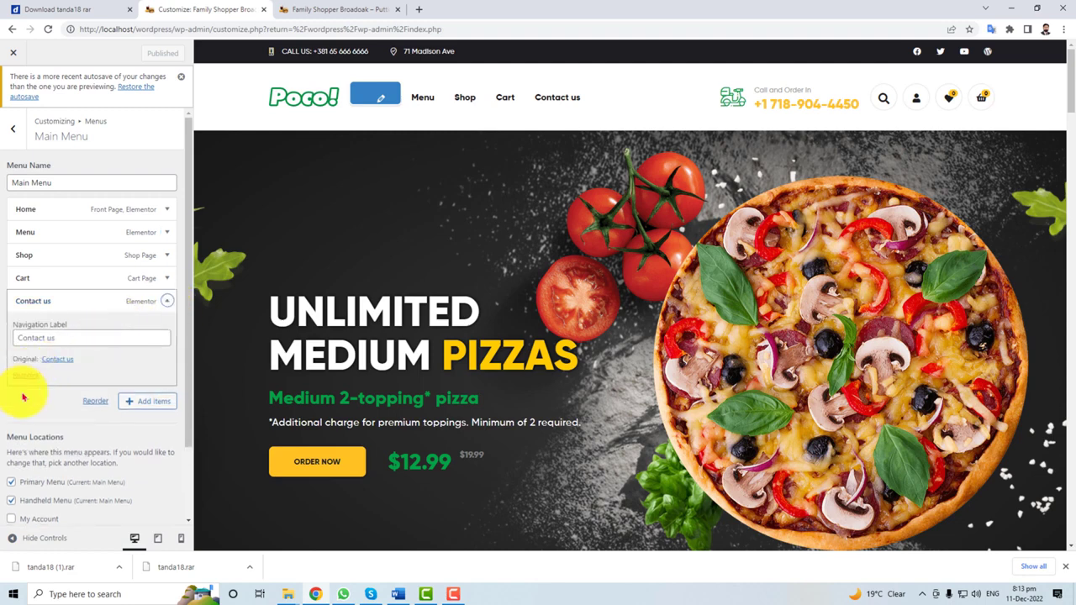
{"action": "scroll", "coordinate": [65, 403], "scroll_direction": "down", "scroll_amount": 1}
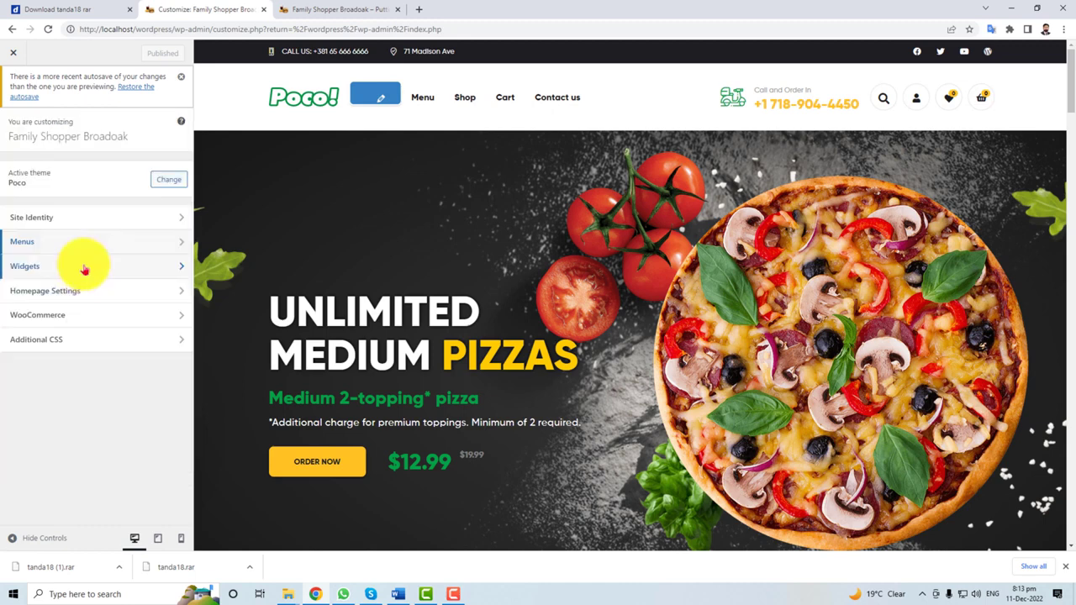
Step: Open the Sidebar Archive widget area in the customizer and inspect the settings of its Search and Product Categories widgets
{"action": "left_click", "coordinate": [84, 265]}
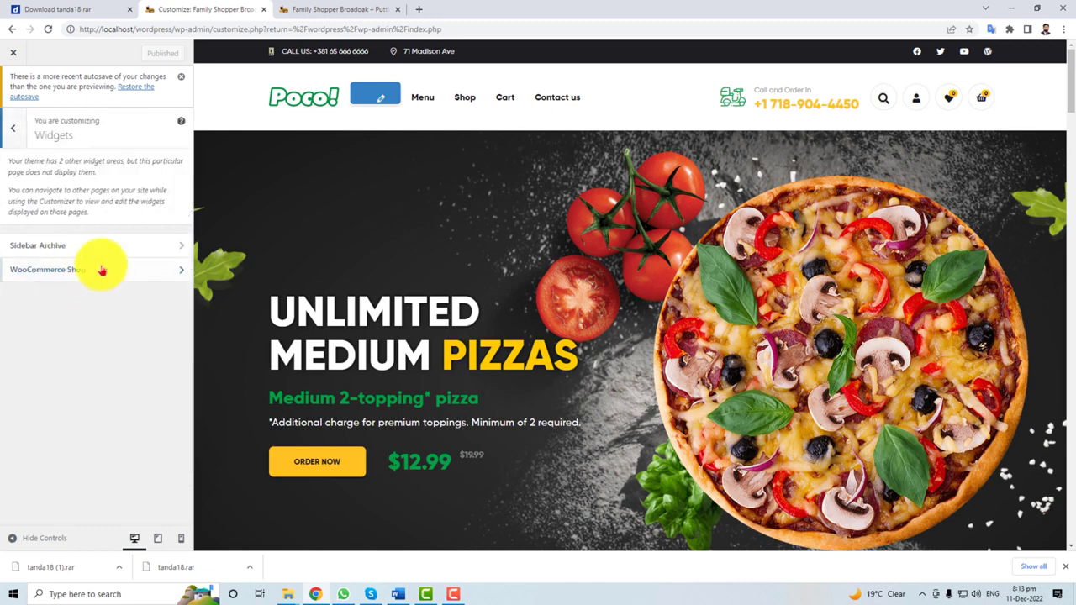
{"action": "left_click", "coordinate": [116, 243]}
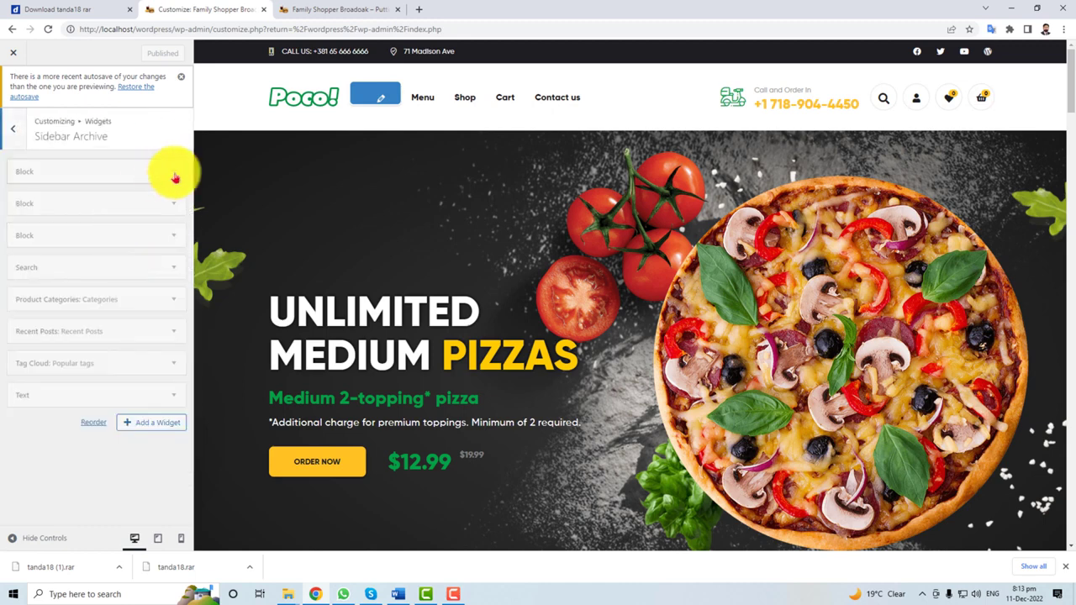
{"action": "left_click", "coordinate": [168, 204]}
{"action": "left_click", "coordinate": [168, 205]}
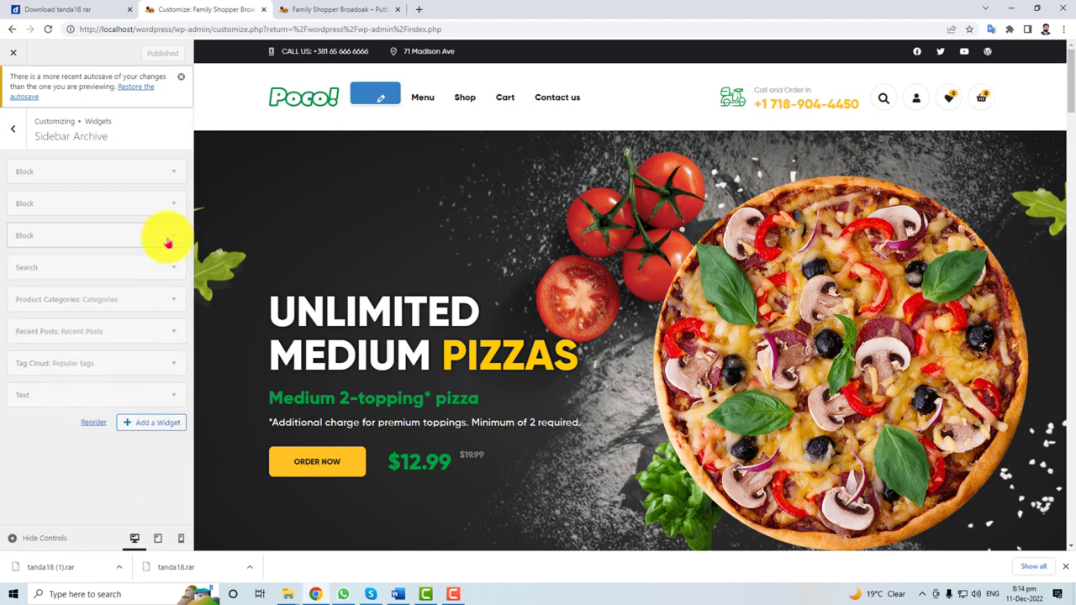
{"action": "left_click", "coordinate": [173, 272]}
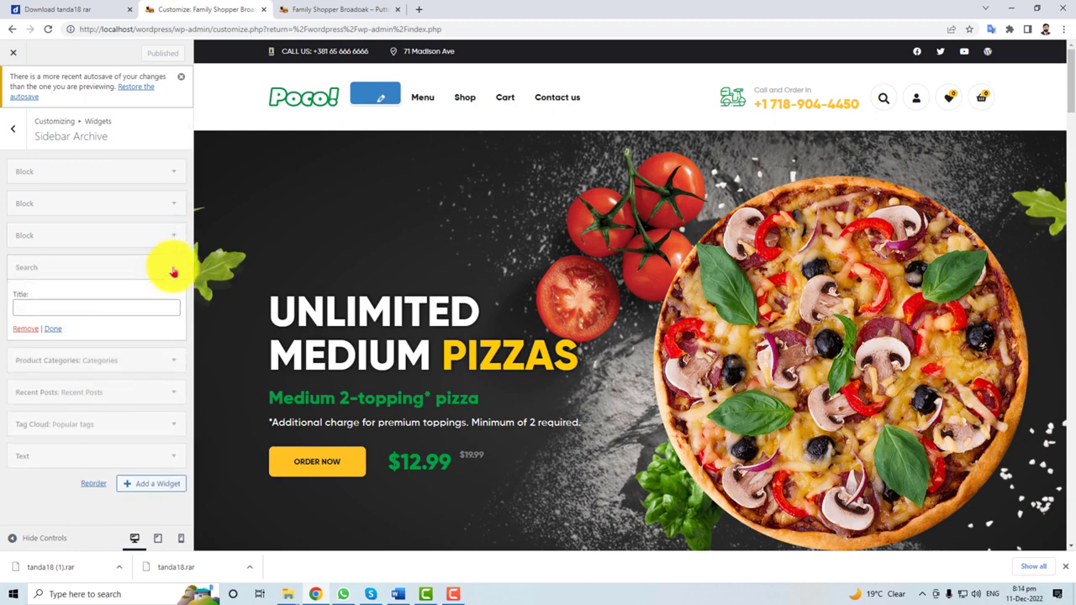
{"action": "left_click", "coordinate": [174, 270]}
{"action": "left_click", "coordinate": [180, 304]}
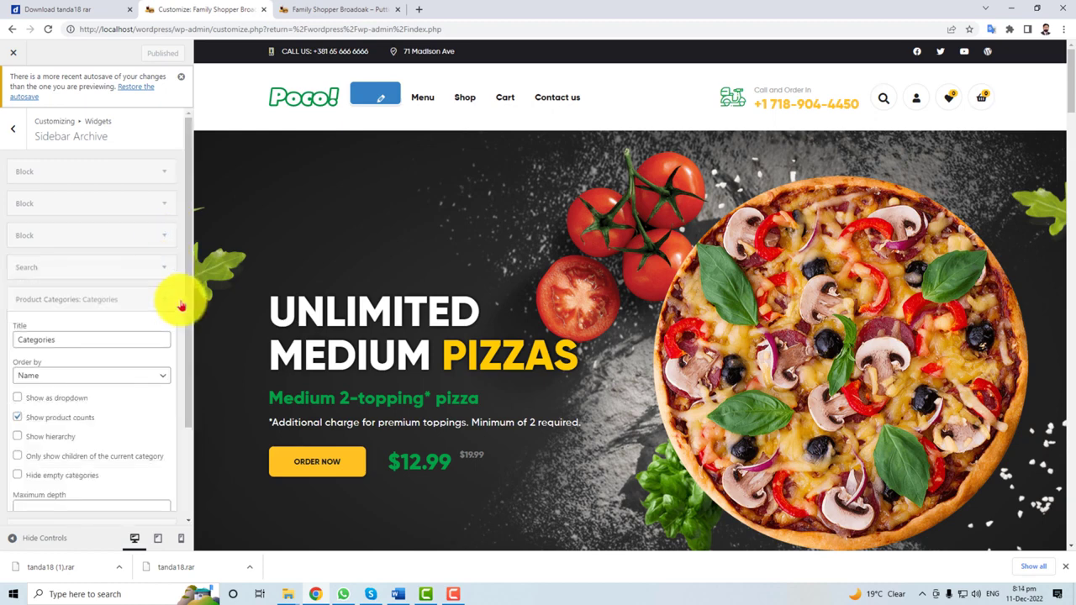
{"action": "left_click", "coordinate": [162, 304]}
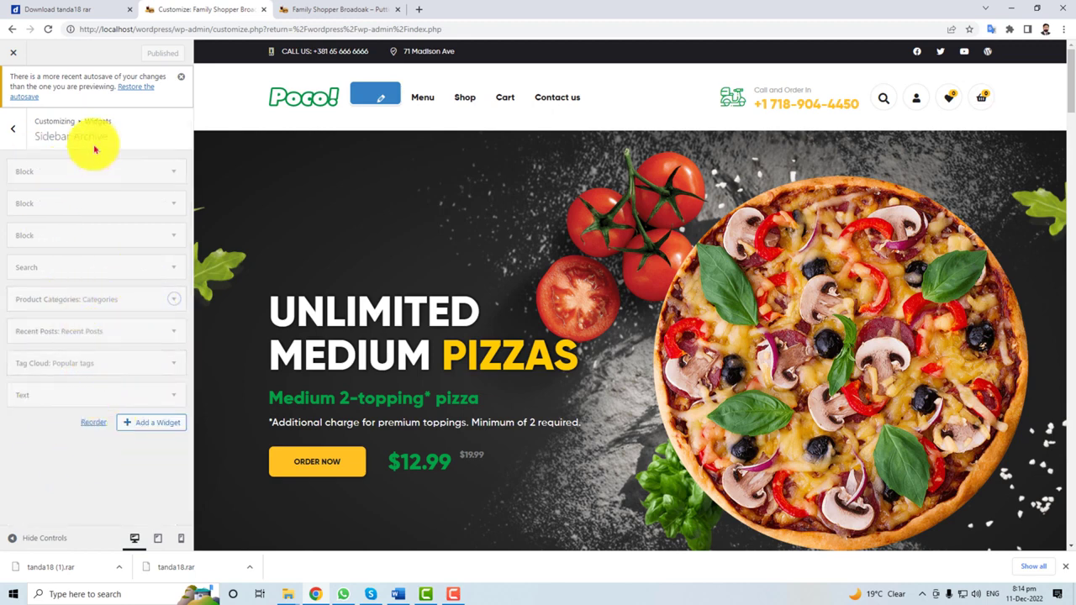
Step: Browse the widgets available to add to Sidebar Archive and return to the main customizer sections without adding one
{"action": "left_click", "coordinate": [140, 427]}
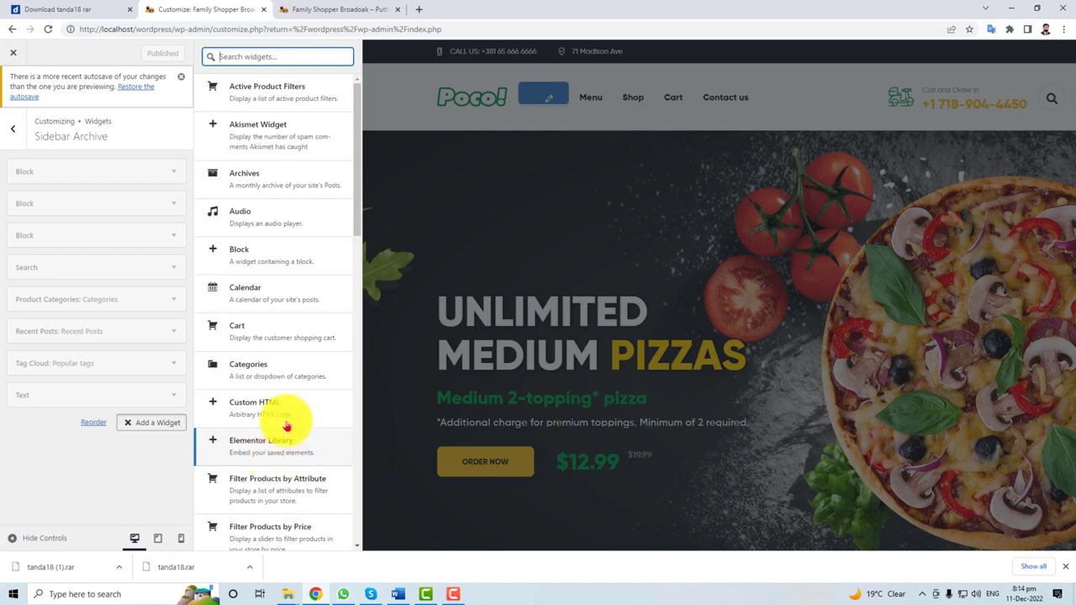
{"action": "left_click", "coordinate": [12, 134]}
{"action": "left_click", "coordinate": [11, 134]}
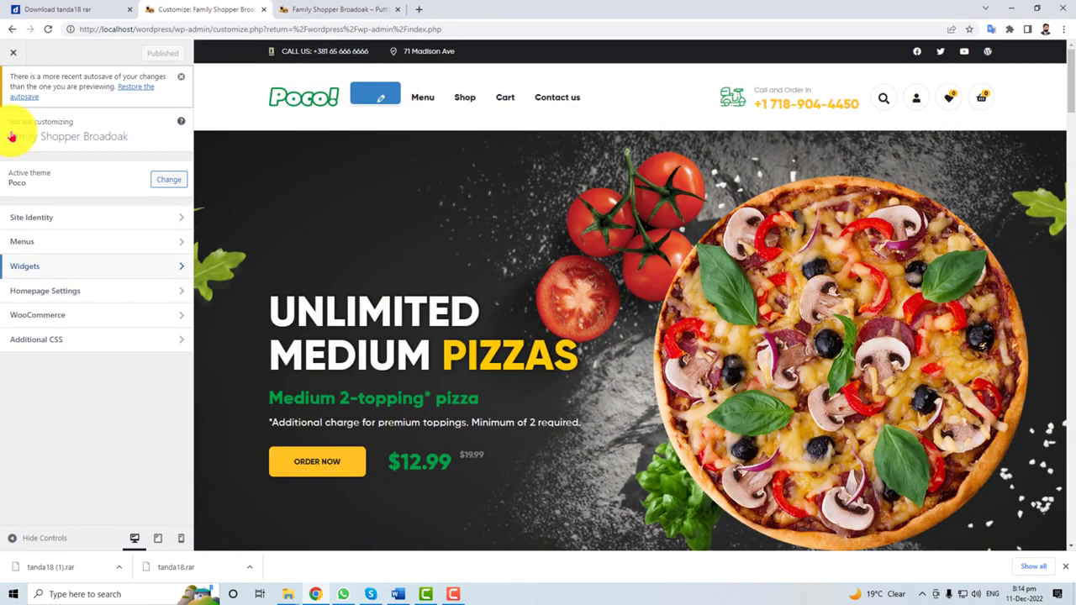
Step: Review the Homepage Settings, checking the page choices for the static homepage and the posts page and keeping Home 1 and Blog
{"action": "left_click", "coordinate": [85, 290]}
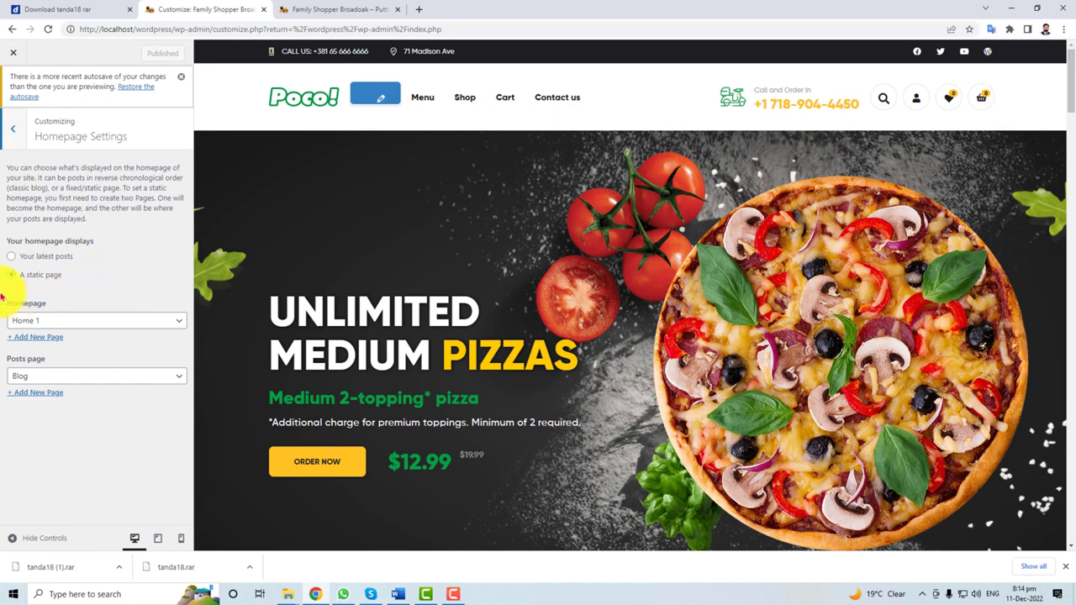
{"action": "left_click", "coordinate": [90, 322]}
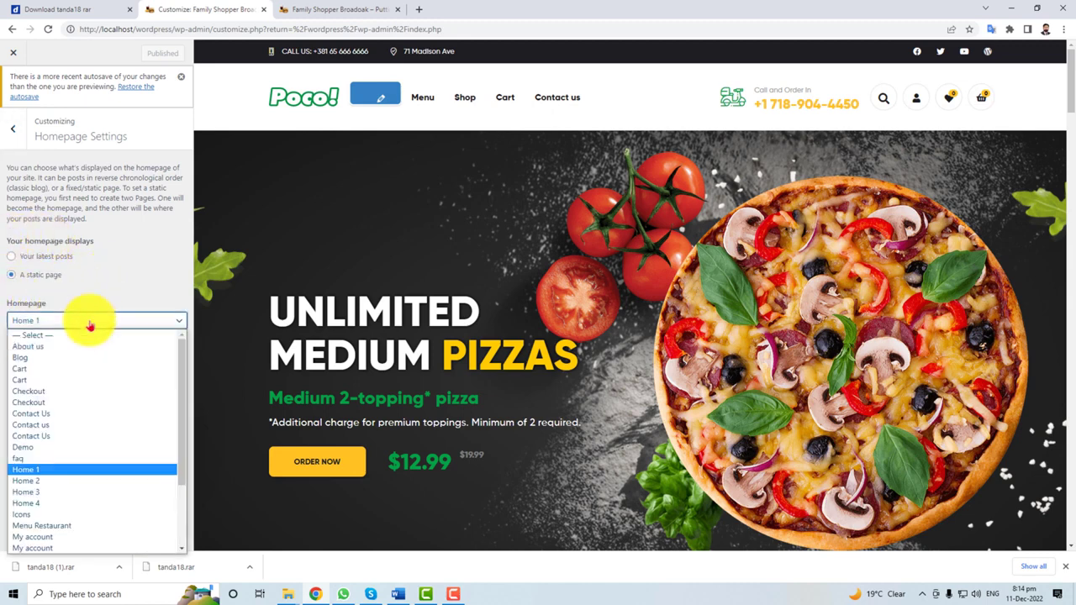
{"action": "left_click", "coordinate": [46, 473]}
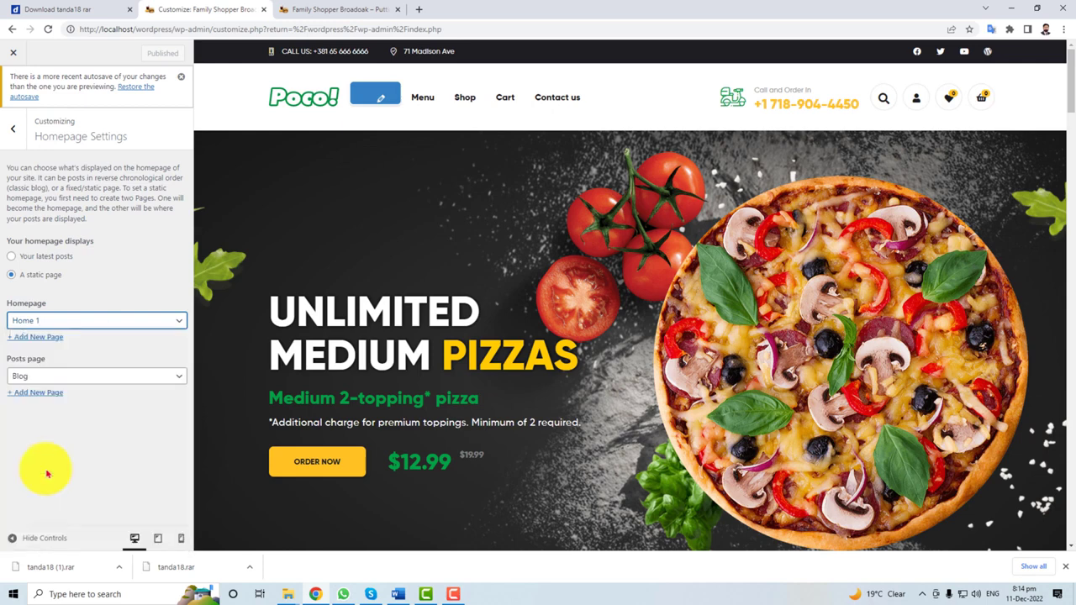
{"action": "left_click", "coordinate": [90, 376]}
{"action": "left_click", "coordinate": [90, 375]}
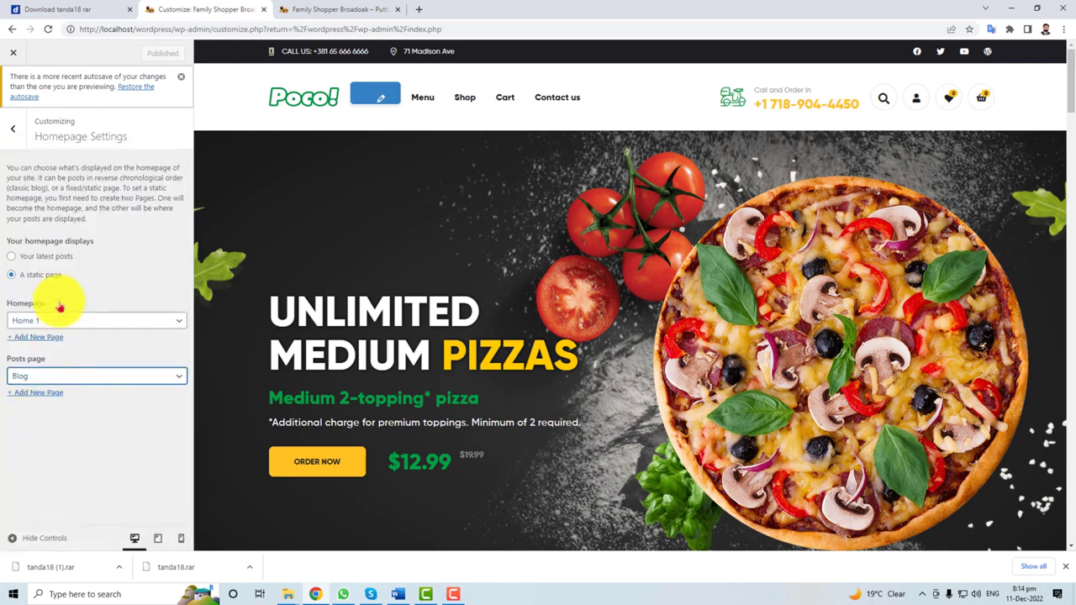
{"action": "left_click", "coordinate": [15, 132]}
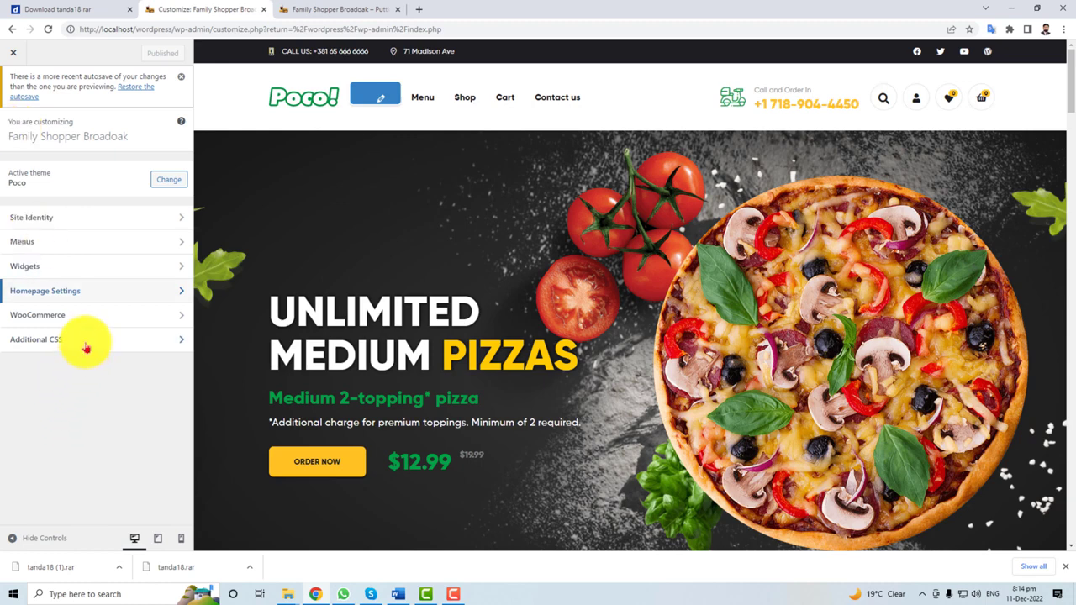
Step: Look through the WooCommerce customizer section, viewing its Store Notice and Product Catalog settings
{"action": "left_click", "coordinate": [81, 316]}
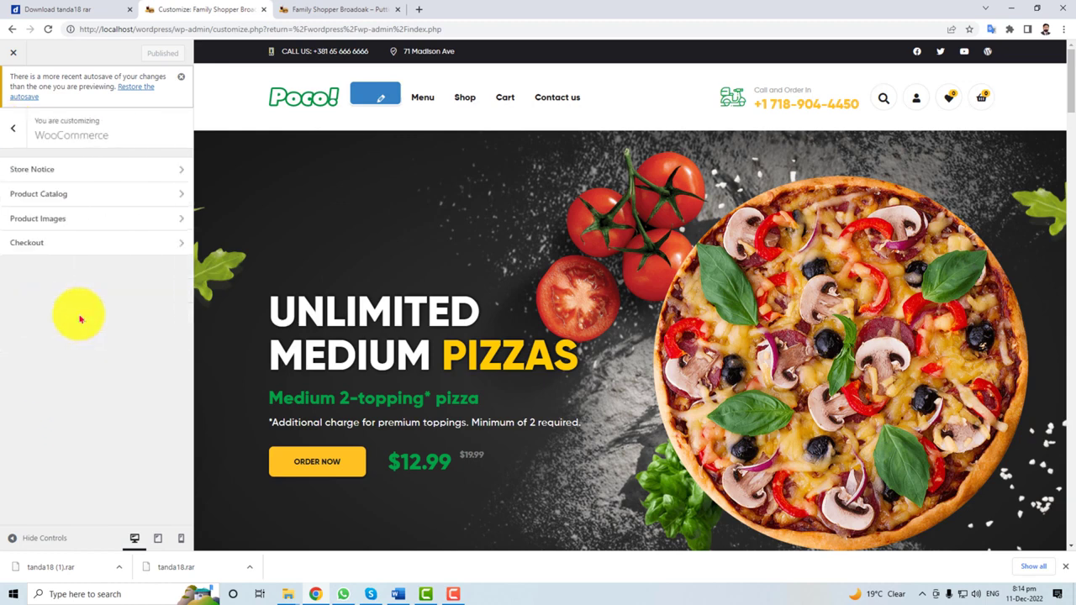
{"action": "left_click", "coordinate": [104, 168]}
{"action": "left_click", "coordinate": [12, 138]}
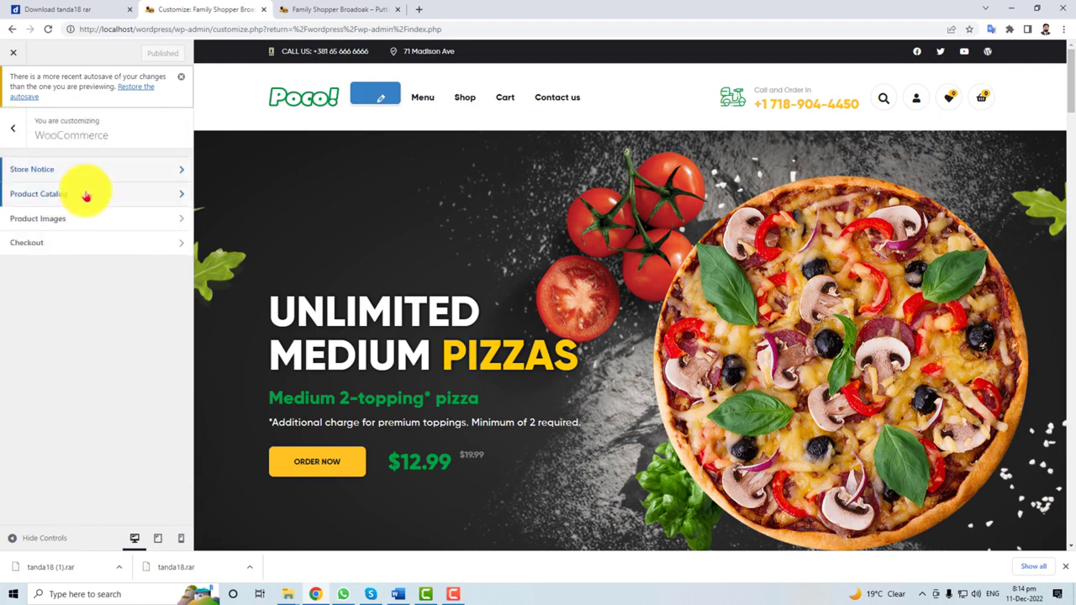
{"action": "left_click", "coordinate": [87, 194]}
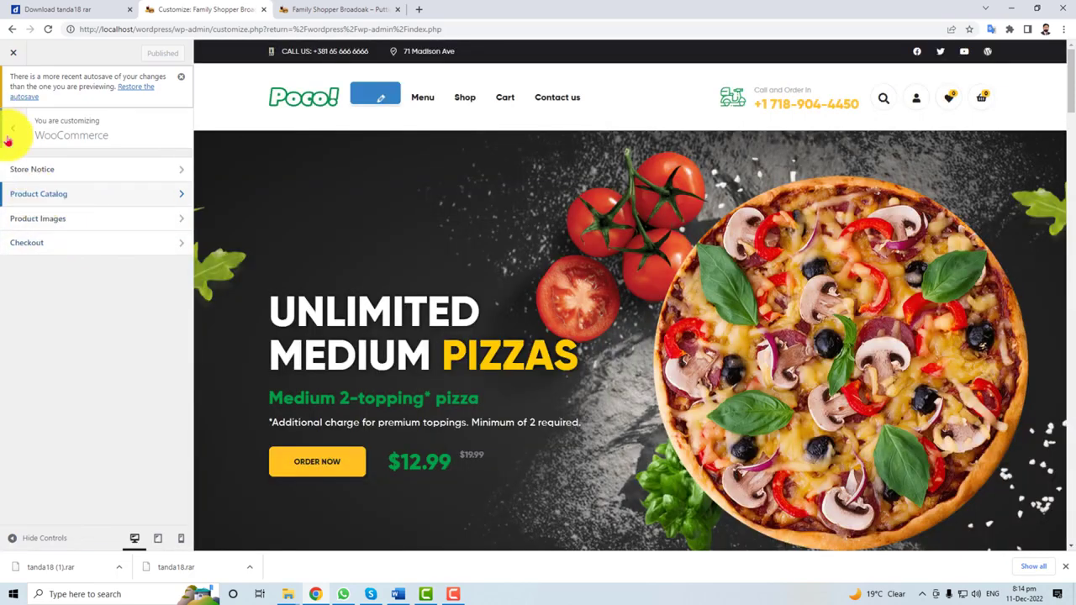
{"action": "left_click", "coordinate": [11, 131]}
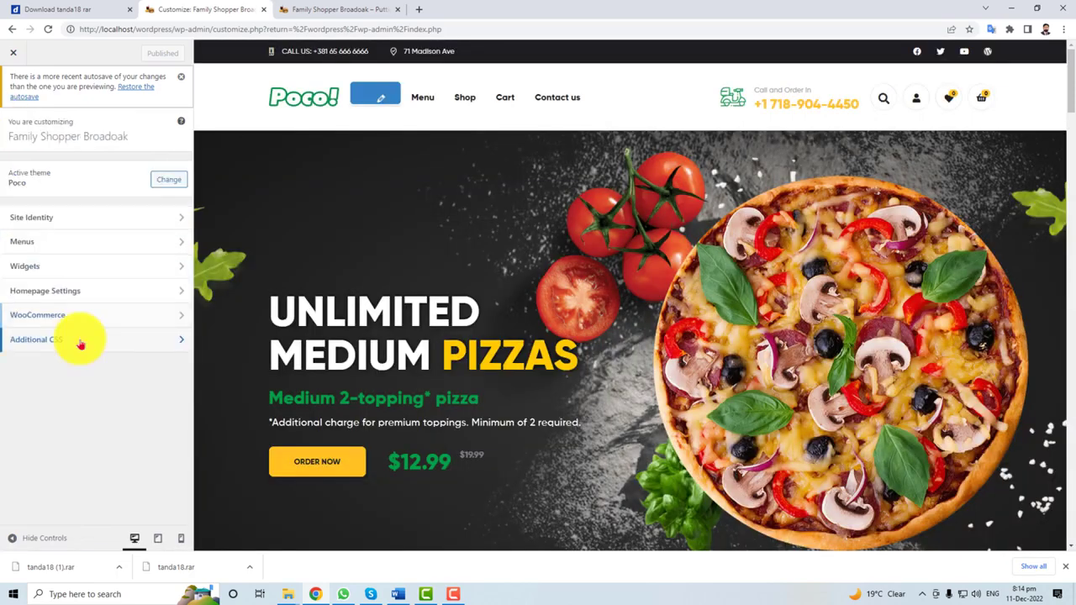
Step: Examine the Additional CSS editor without adding code and close the theme customizer
{"action": "left_click", "coordinate": [80, 341]}
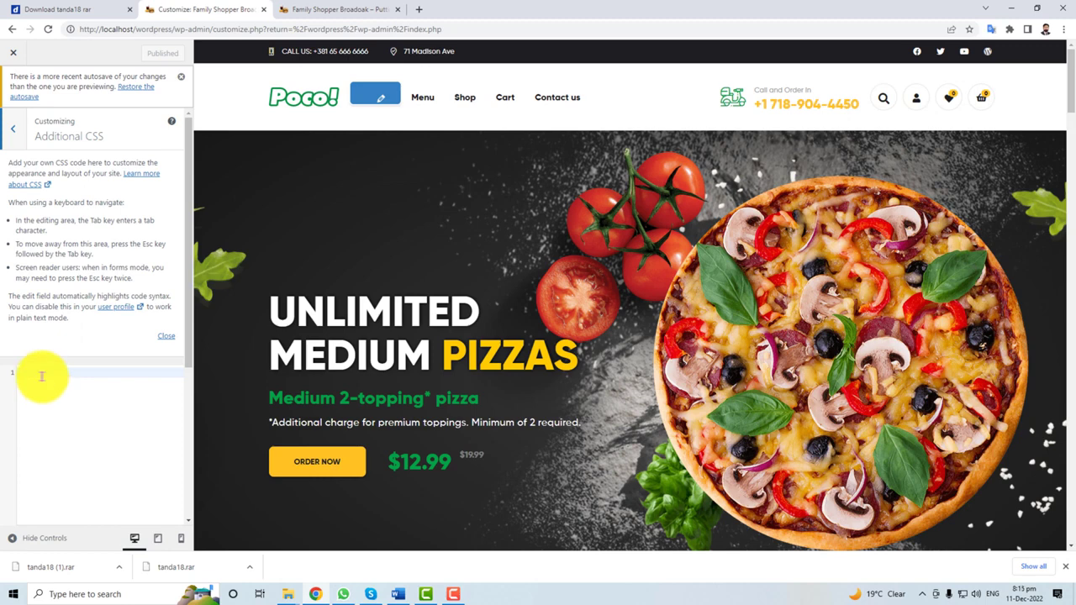
{"action": "left_click", "coordinate": [15, 135]}
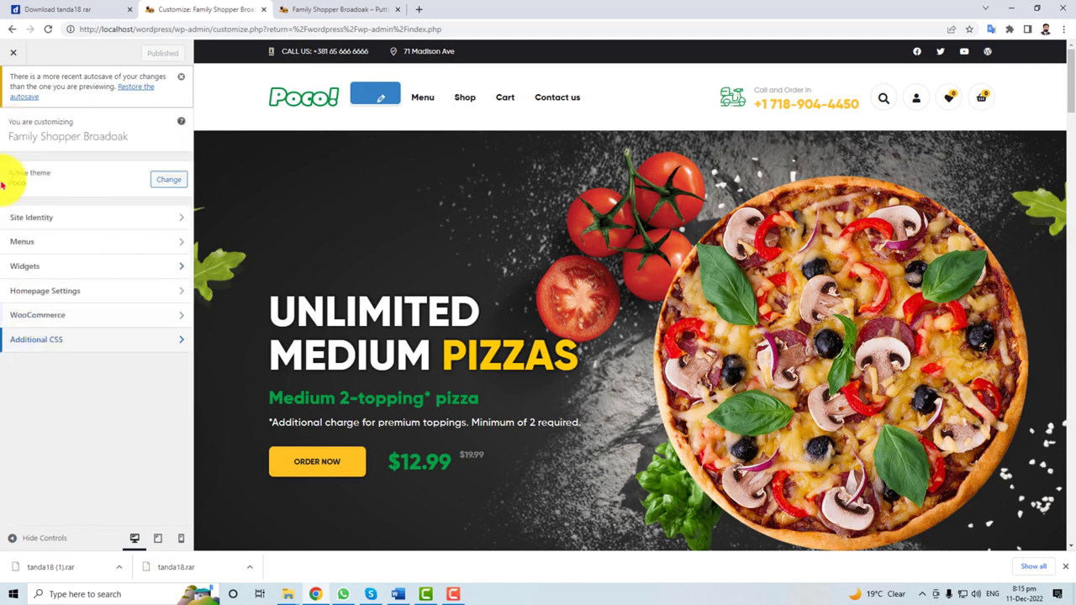
{"action": "left_click", "coordinate": [15, 54]}
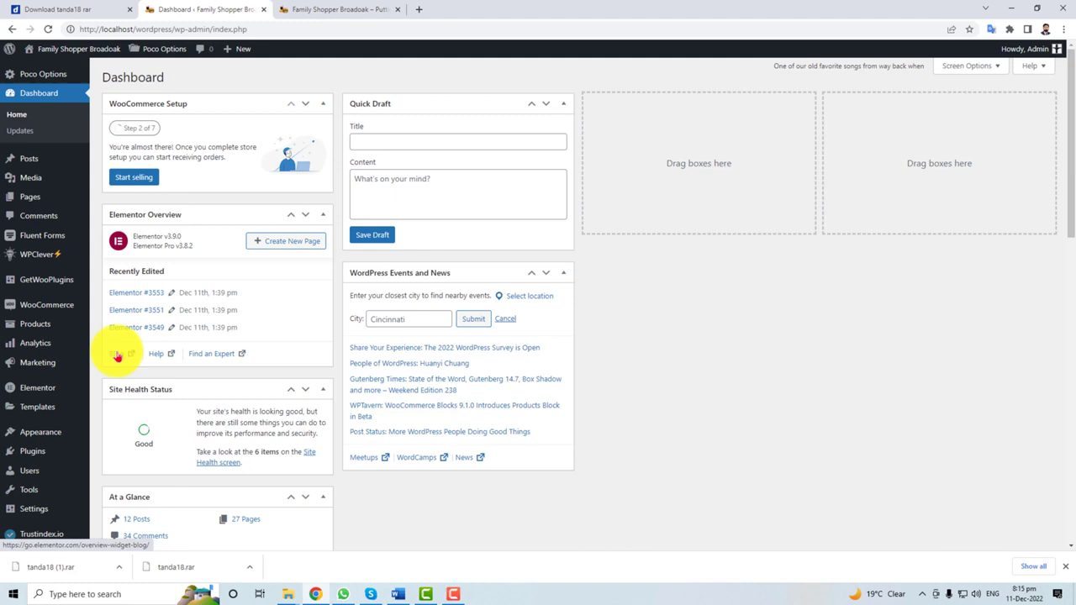
Step: Find the Home 1 front page in the list of all pages and open it for editing with Elementor
{"action": "mouse_move", "coordinate": [31, 202]}
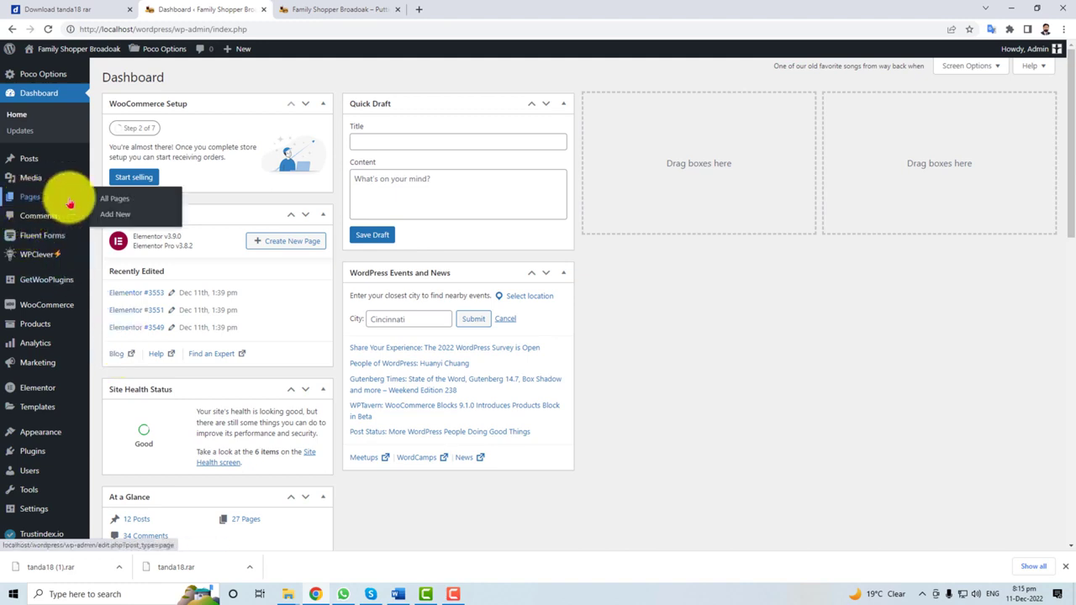
{"action": "left_click", "coordinate": [114, 200]}
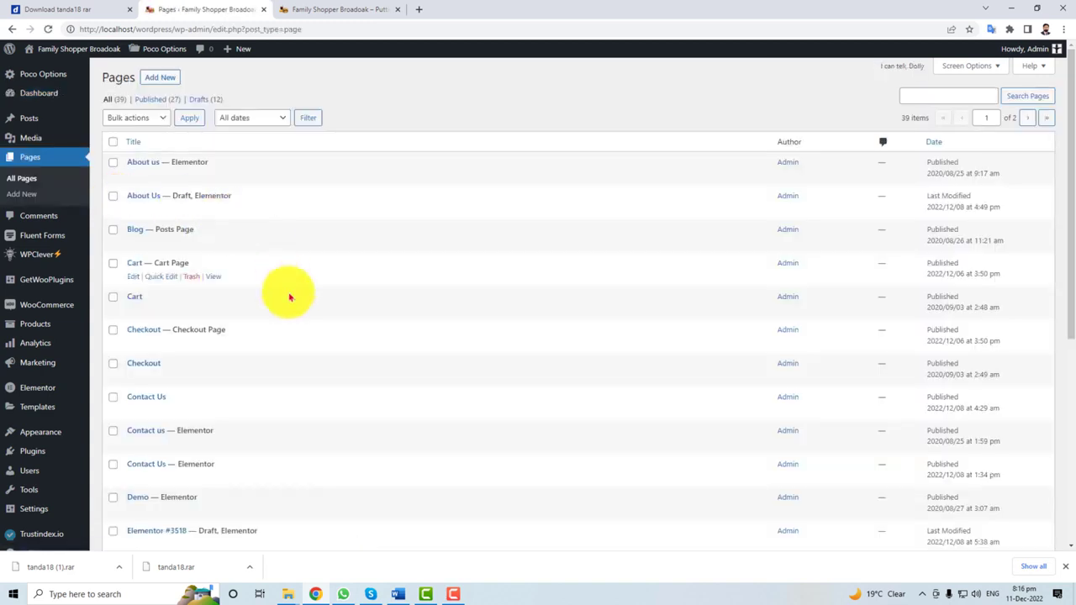
{"action": "scroll", "coordinate": [297, 460], "scroll_direction": "down", "scroll_amount": 3}
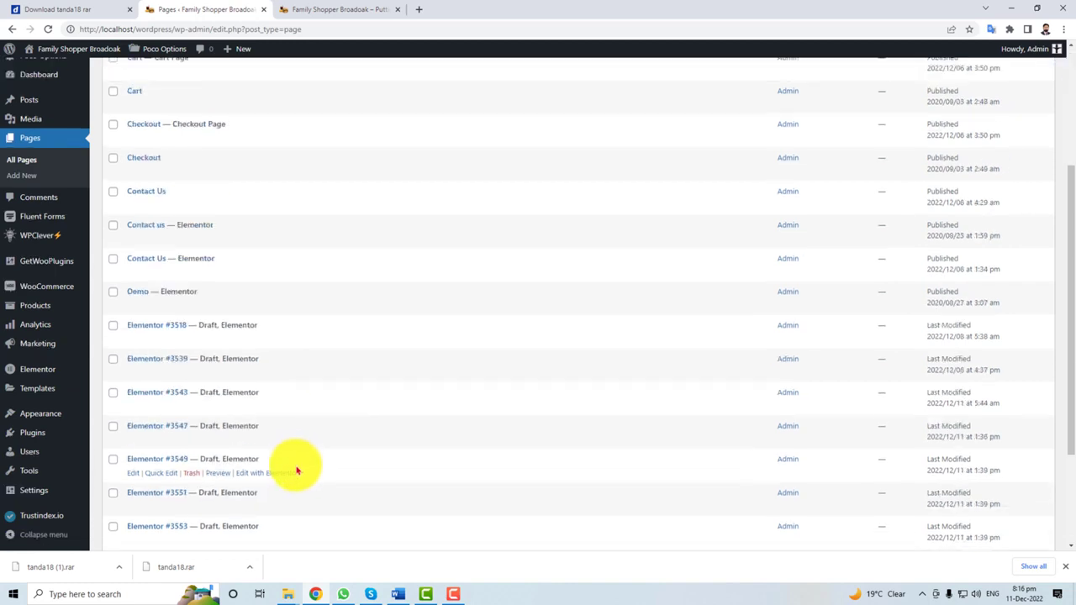
{"action": "scroll", "coordinate": [297, 470], "scroll_direction": "down", "scroll_amount": 3}
{"action": "mouse_move", "coordinate": [173, 445]}
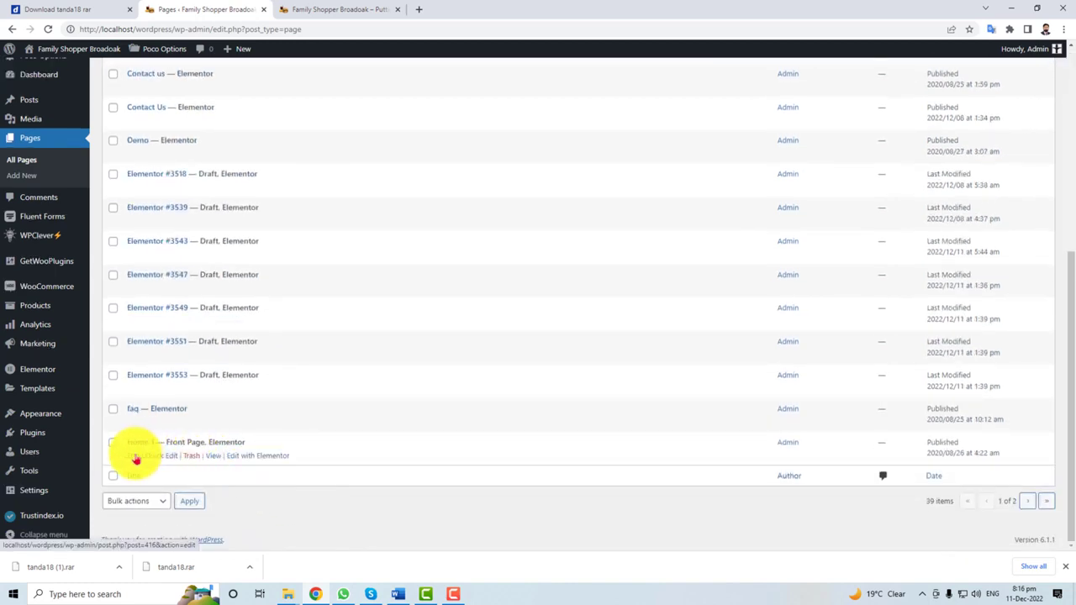
{"action": "left_click", "coordinate": [135, 456]}
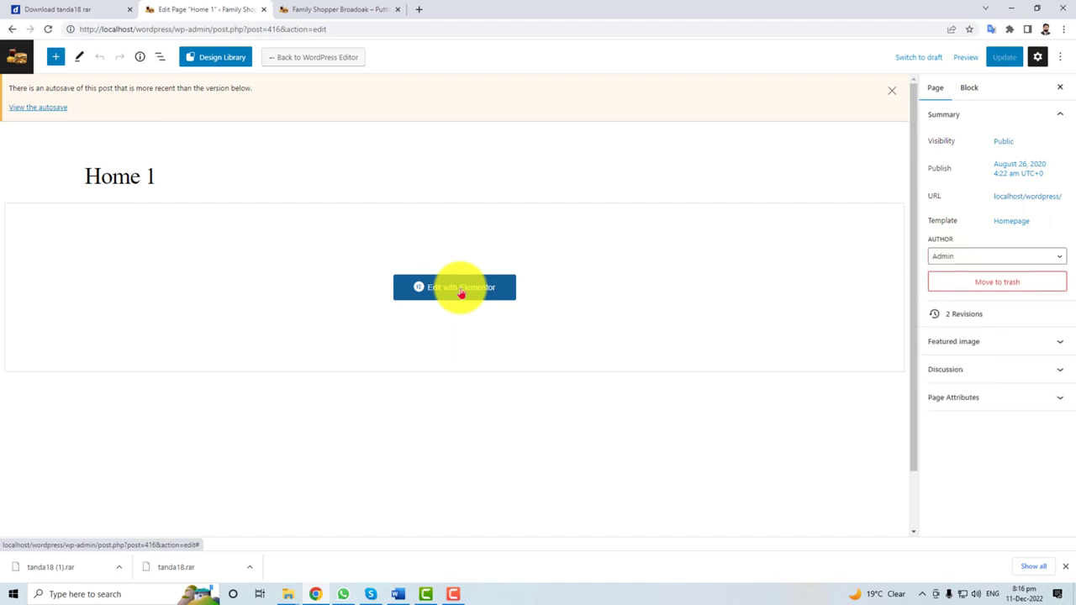
{"action": "left_click", "coordinate": [460, 289]}
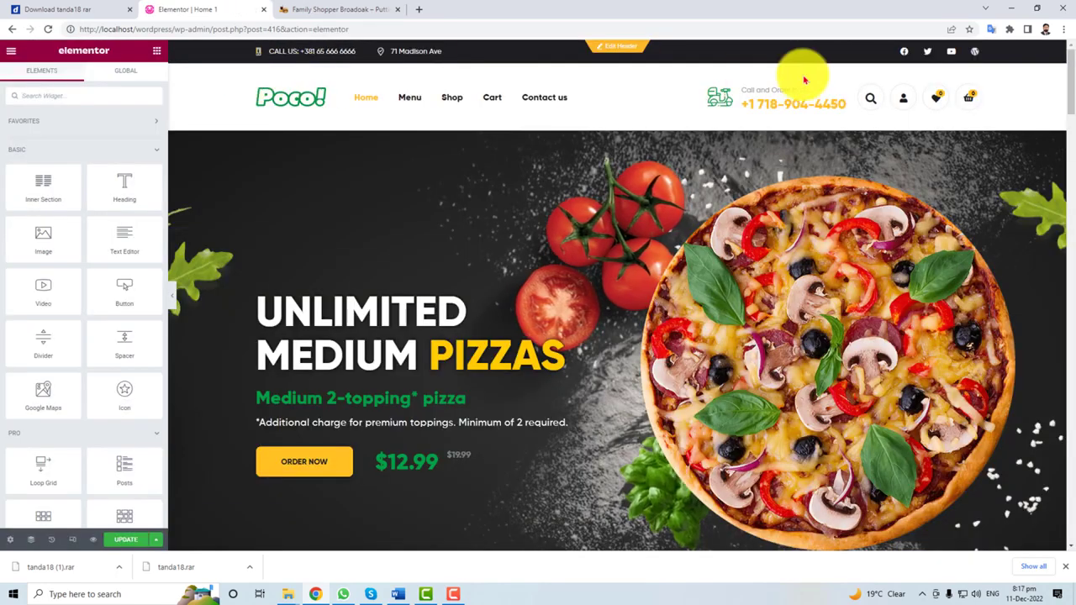
Step: Look over the whole Home 1 page in the Elementor editor, from the header down to the footer and back
{"action": "mouse_move", "coordinate": [896, 102]}
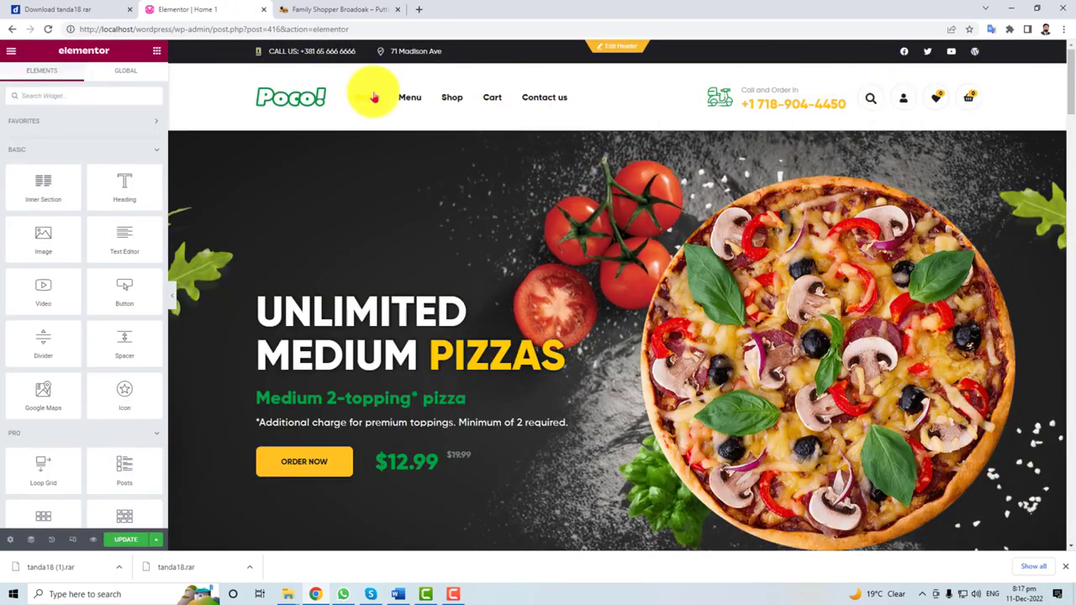
{"action": "scroll", "coordinate": [559, 353], "scroll_direction": "down", "scroll_amount": 10}
{"action": "scroll", "coordinate": [559, 353], "scroll_direction": "down", "scroll_amount": 10}
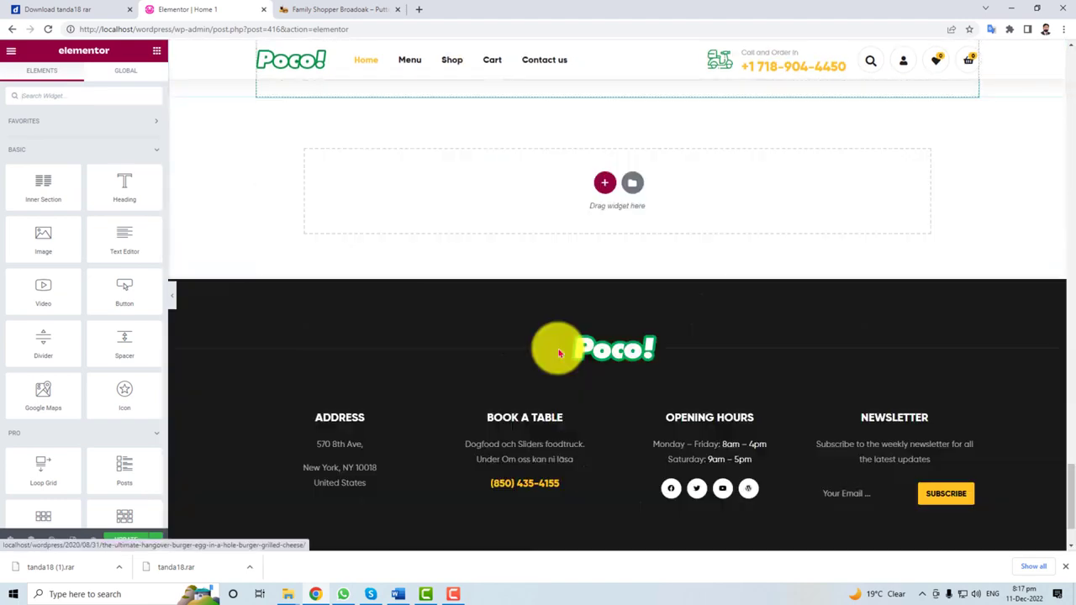
{"action": "scroll", "coordinate": [731, 447], "scroll_direction": "up", "scroll_amount": 3}
{"action": "scroll", "coordinate": [731, 448], "scroll_direction": "up", "scroll_amount": 15}
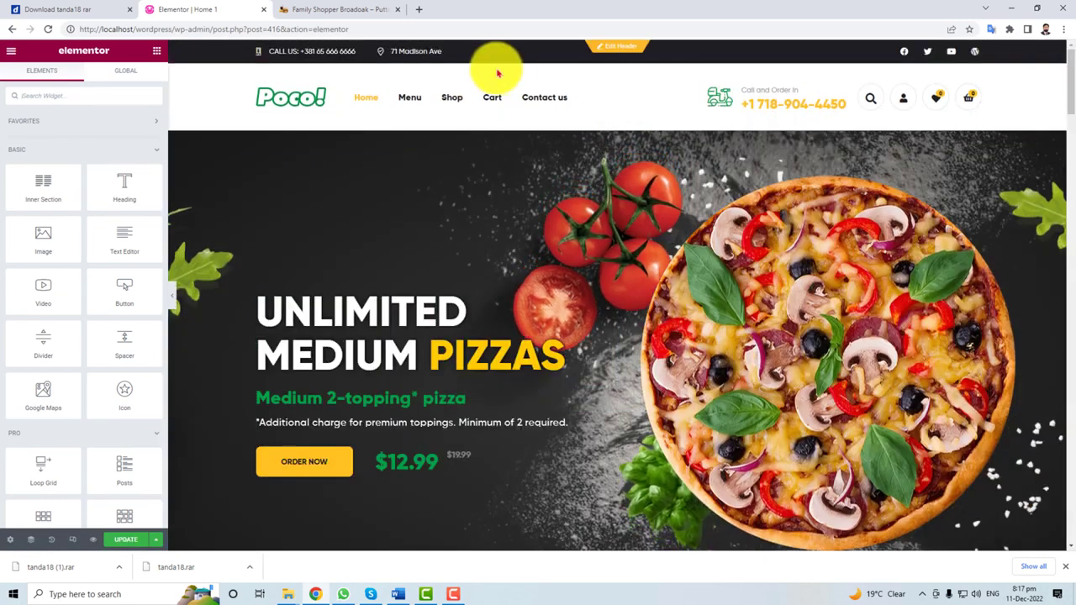
Step: Switch to editing the site header, saving the pending page changes, and open the settings of its phone and address icon list
{"action": "left_click", "coordinate": [616, 46]}
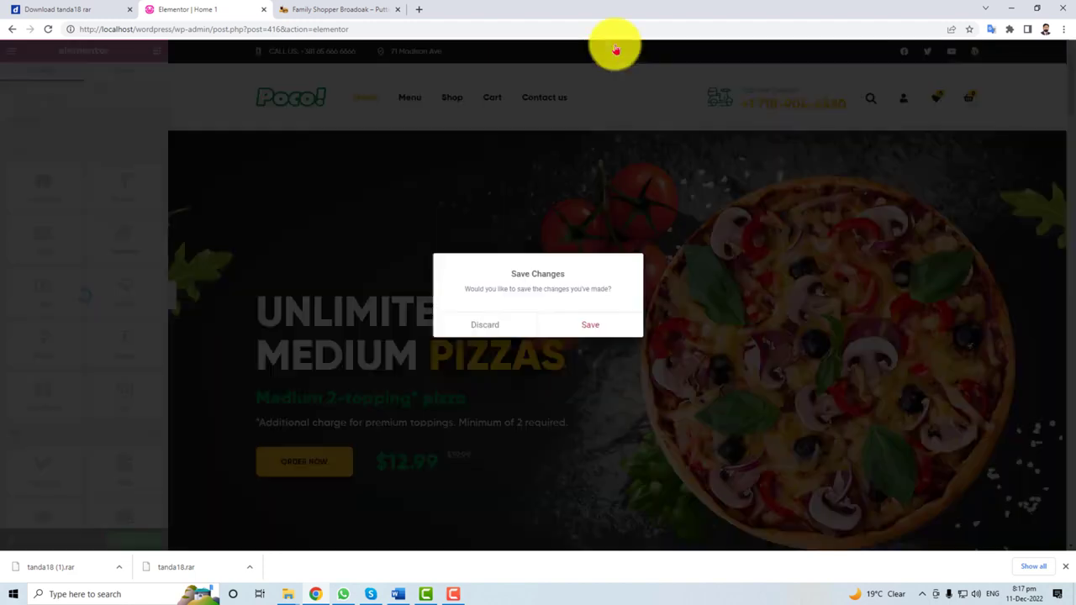
{"action": "left_click", "coordinate": [584, 324]}
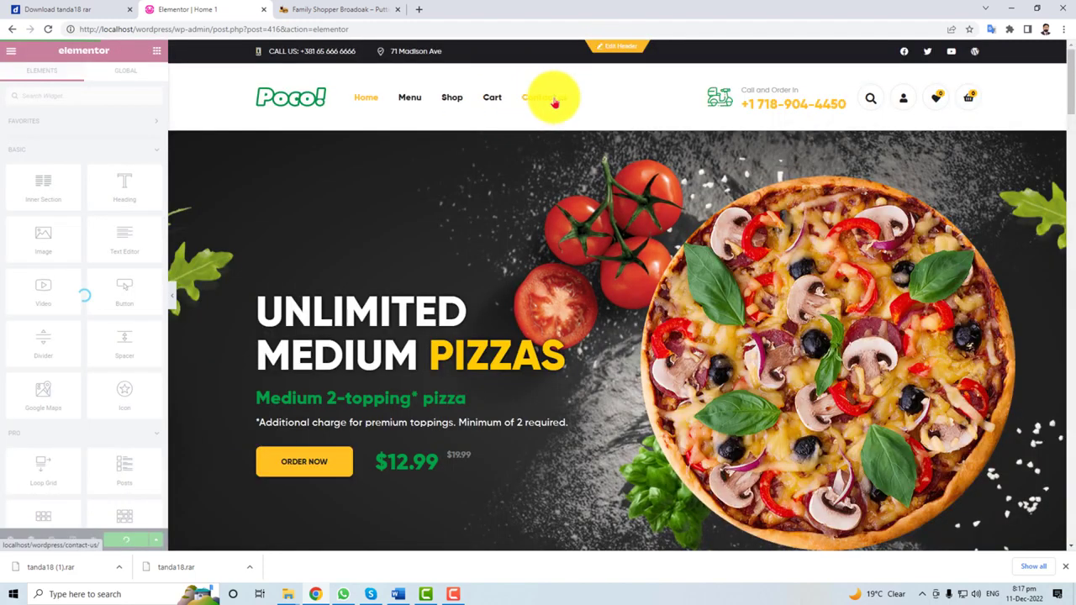
{"action": "left_click", "coordinate": [343, 49]}
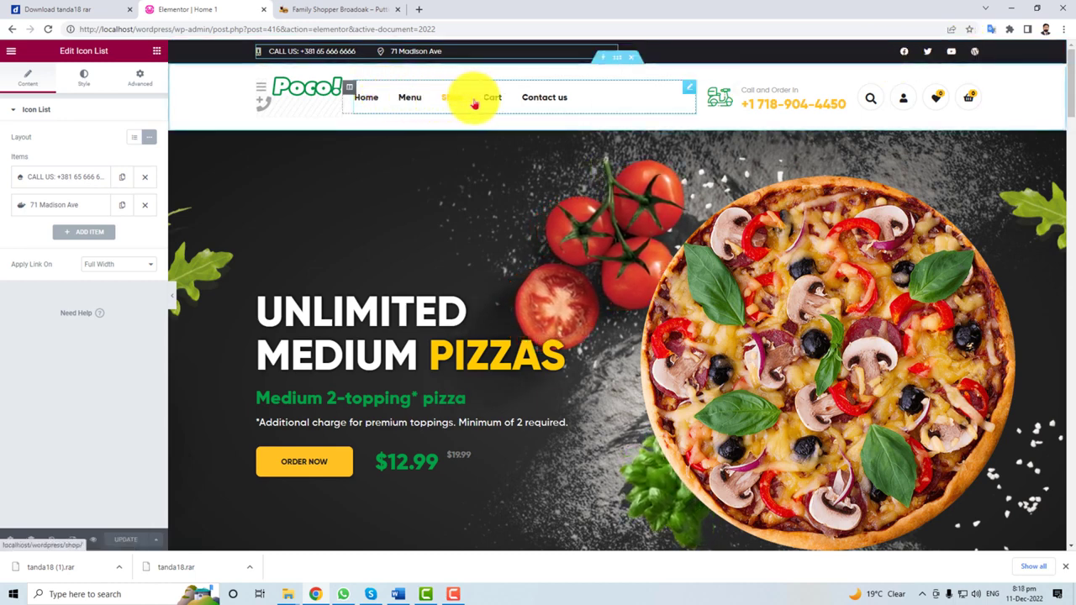
Step: Try the centre and right alignments on the header's navigation menu and set it back to left alignment
{"action": "left_click", "coordinate": [619, 104]}
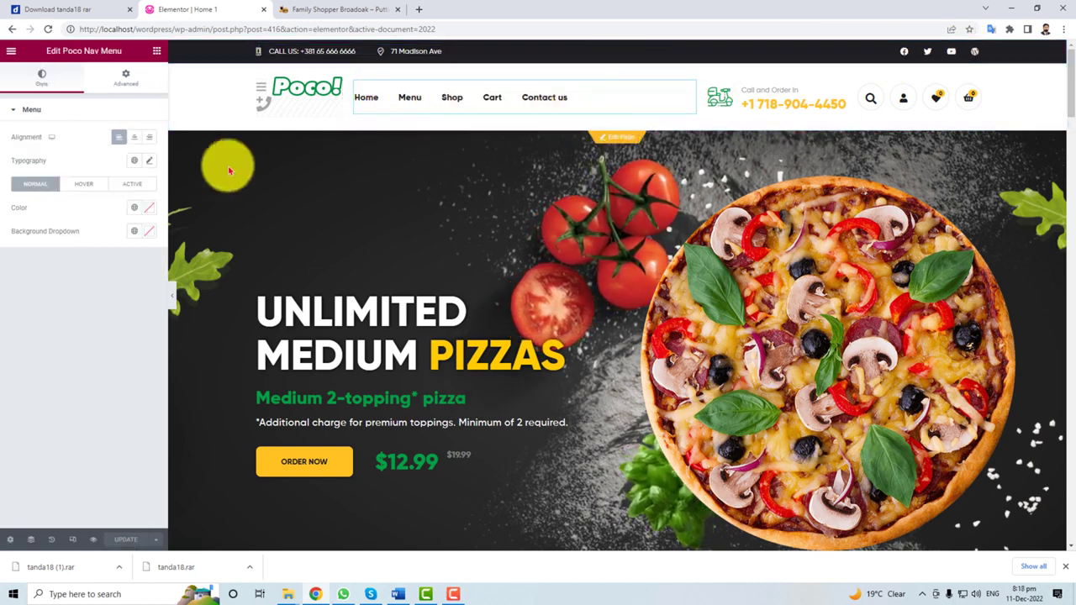
{"action": "left_click", "coordinate": [137, 138]}
{"action": "left_click", "coordinate": [149, 137]}
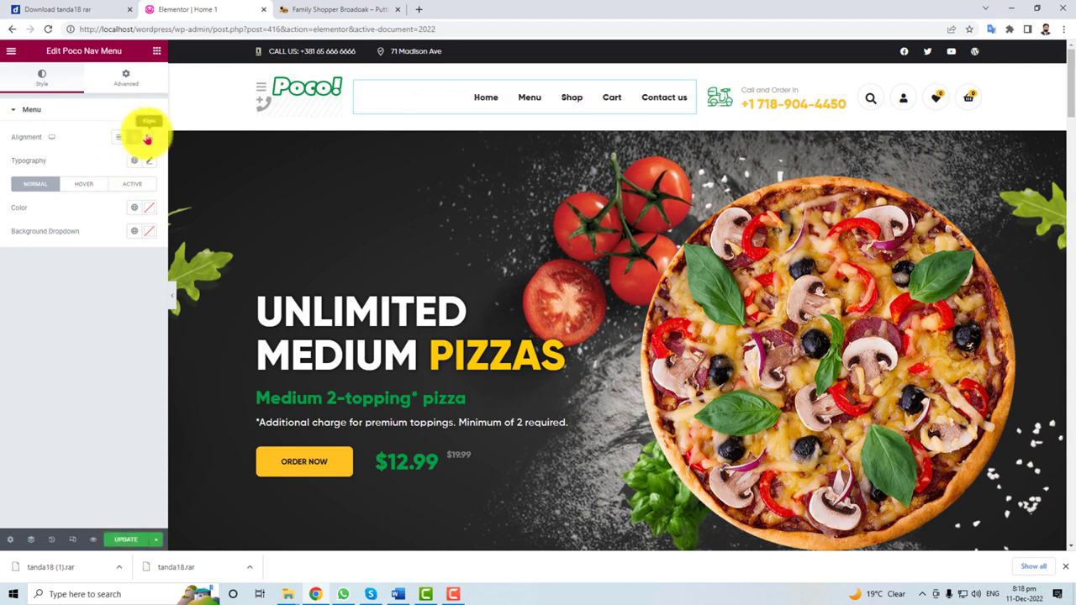
{"action": "left_click", "coordinate": [119, 137]}
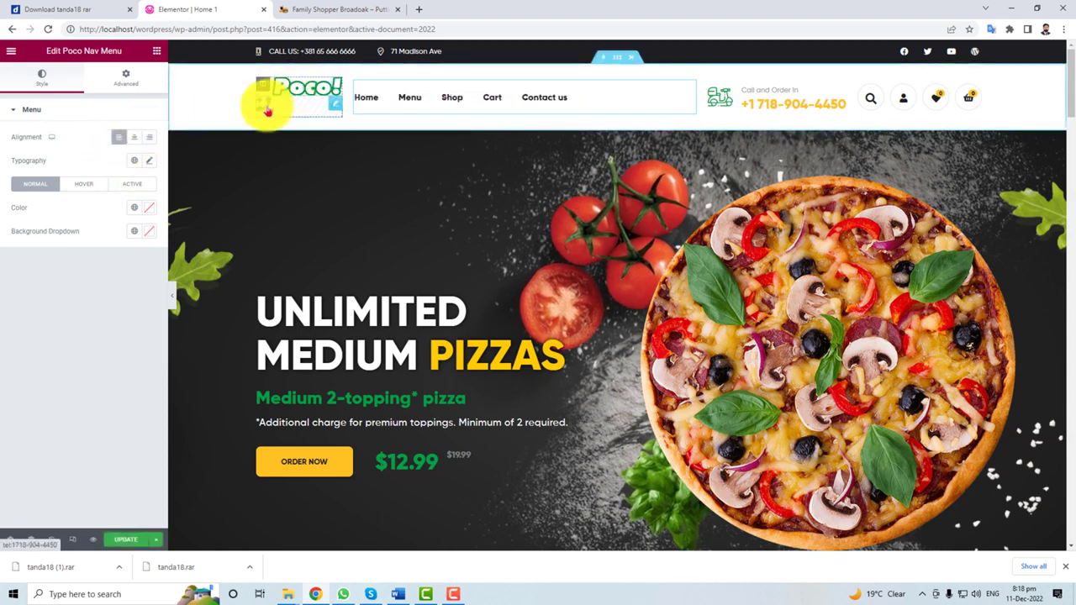
Step: Open the settings of the header's phone icon, and of the Call and Order In icon box
{"action": "left_click", "coordinate": [337, 101]}
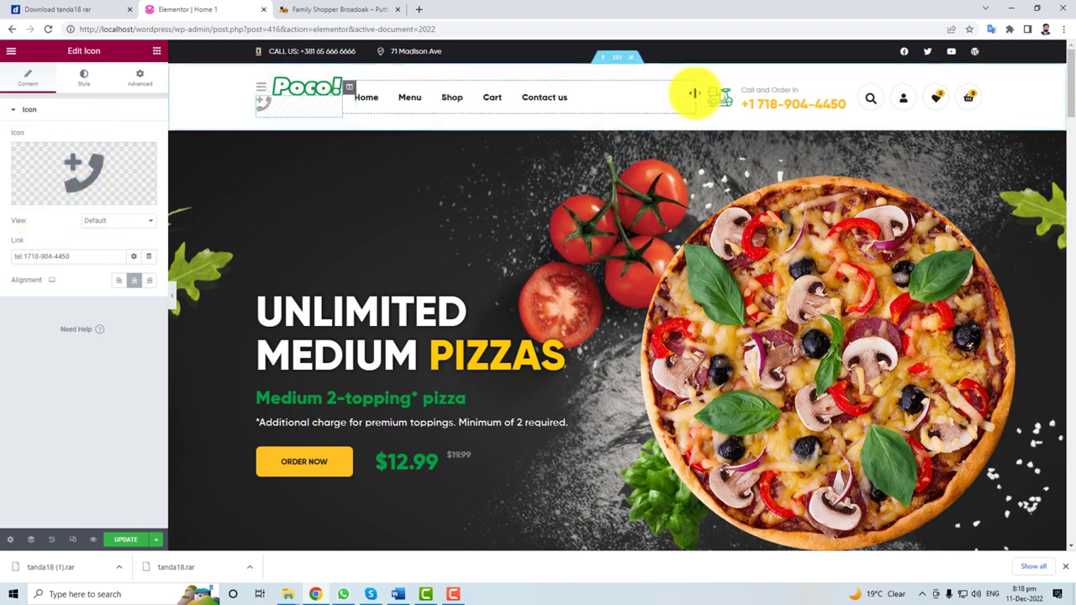
{"action": "left_click", "coordinate": [785, 101]}
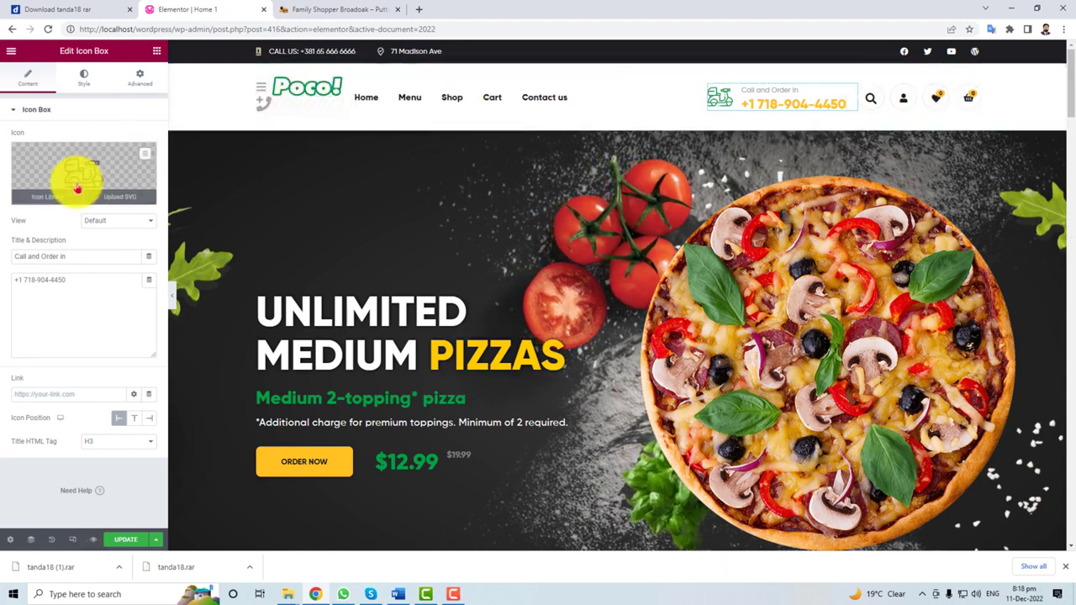
Step: Switch from the header to editing the site footer at the end of the page, discarding the pending header changes
{"action": "scroll", "coordinate": [391, 269], "scroll_direction": "down", "scroll_amount": 10}
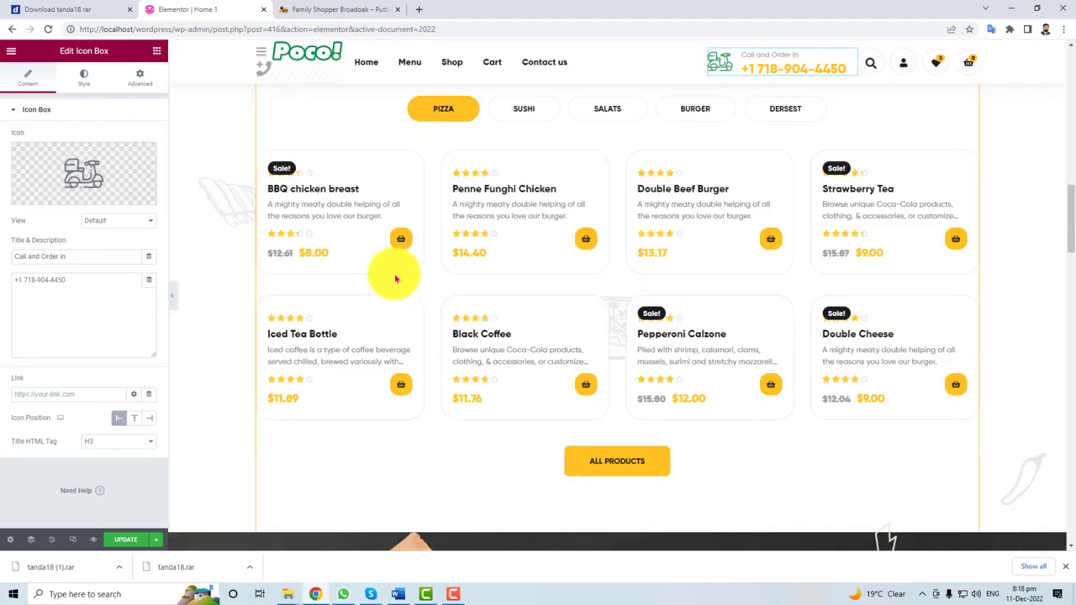
{"action": "scroll", "coordinate": [395, 277], "scroll_direction": "down", "scroll_amount": 10}
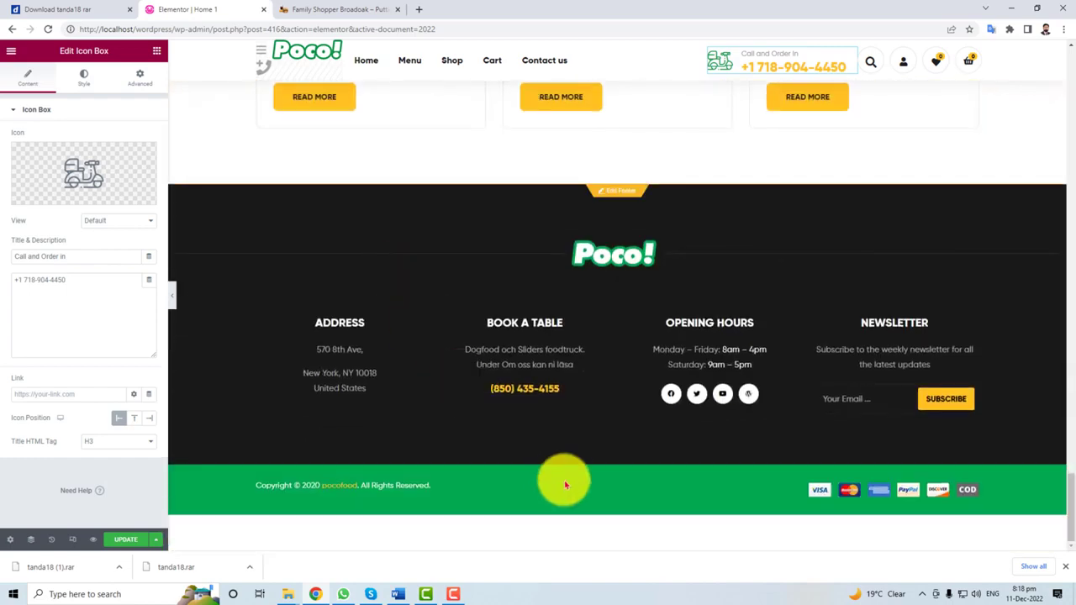
{"action": "left_click", "coordinate": [556, 490]}
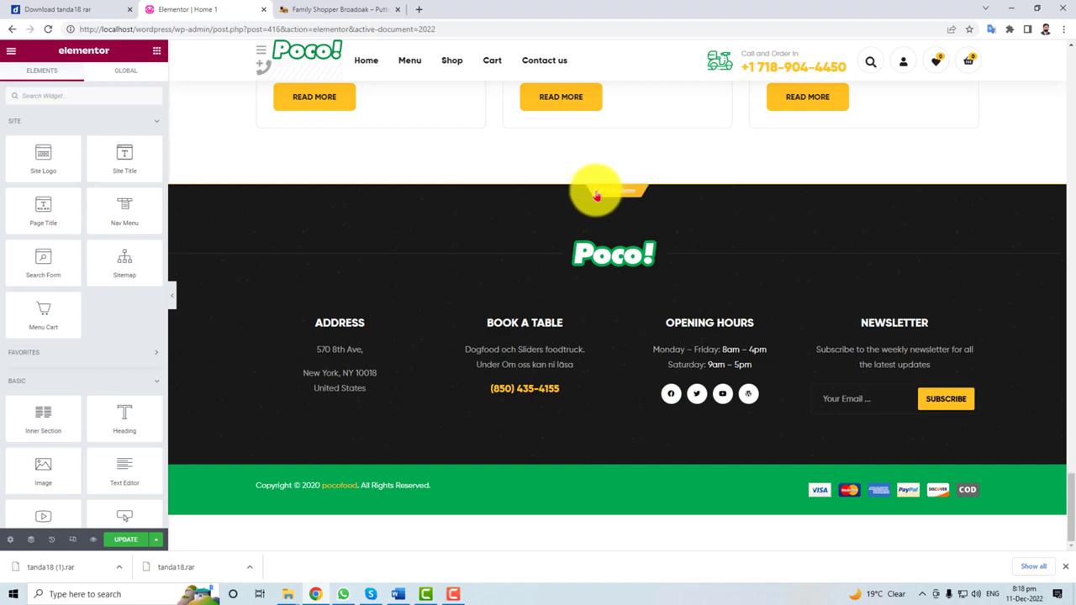
{"action": "left_click", "coordinate": [613, 195]}
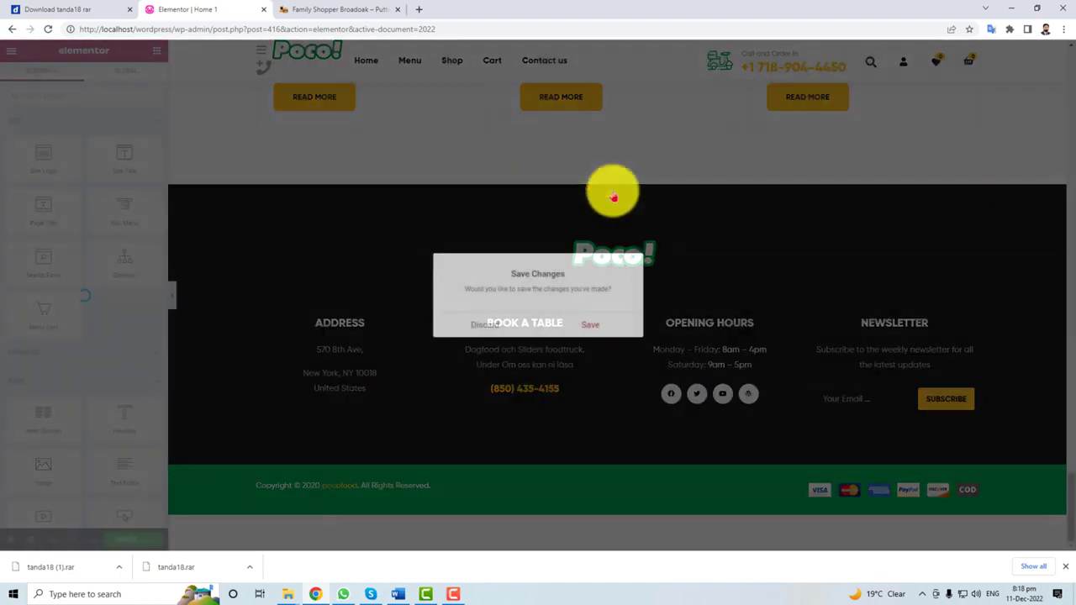
{"action": "left_click", "coordinate": [485, 322]}
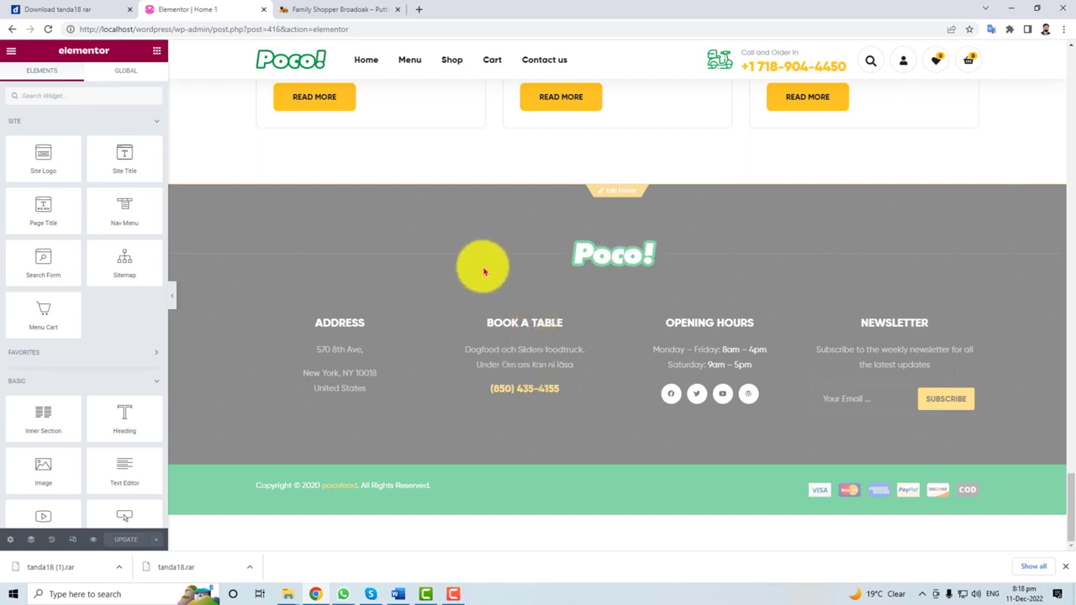
{"action": "double_click", "coordinate": [484, 272]}
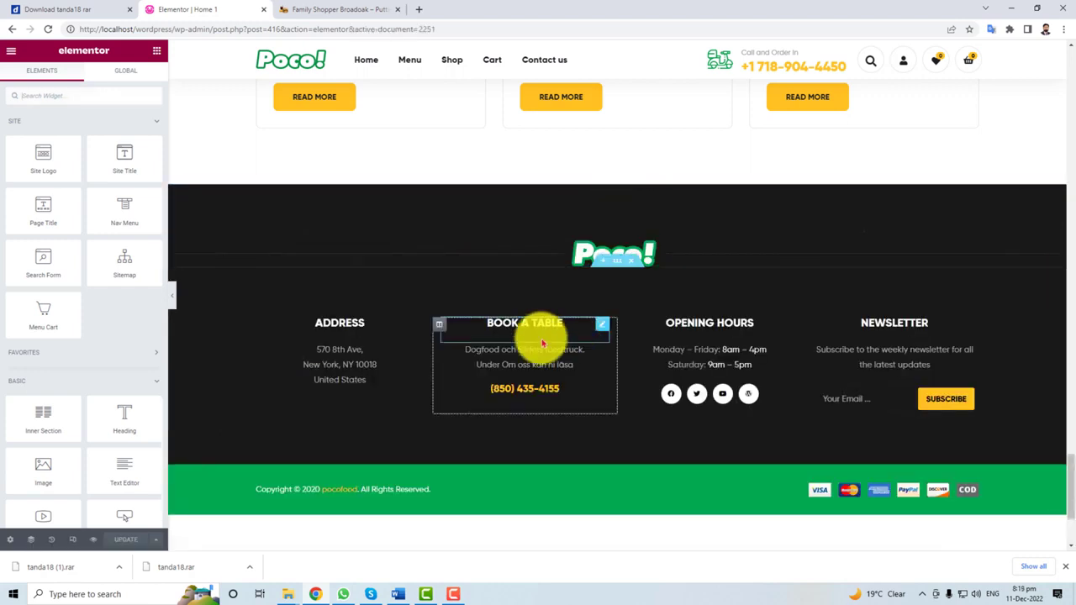
Step: Open the footer's address, newsletter and copyright texts in the text editor, selecting the address and newsletter wording
{"action": "left_click", "coordinate": [337, 361]}
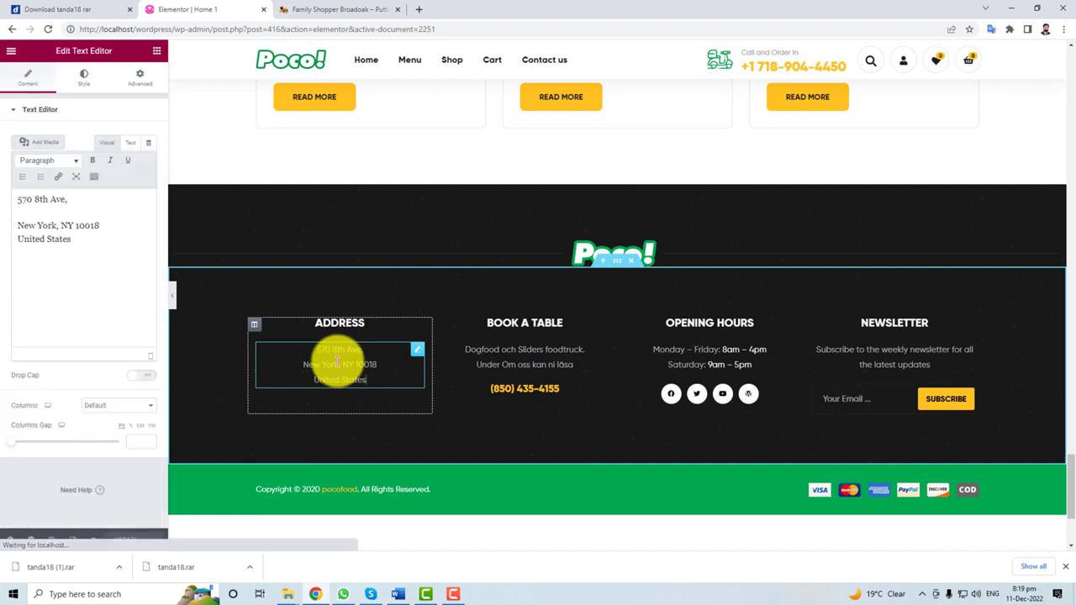
{"action": "left_click_drag", "start_coordinate": [318, 349], "coordinate": [372, 382]}
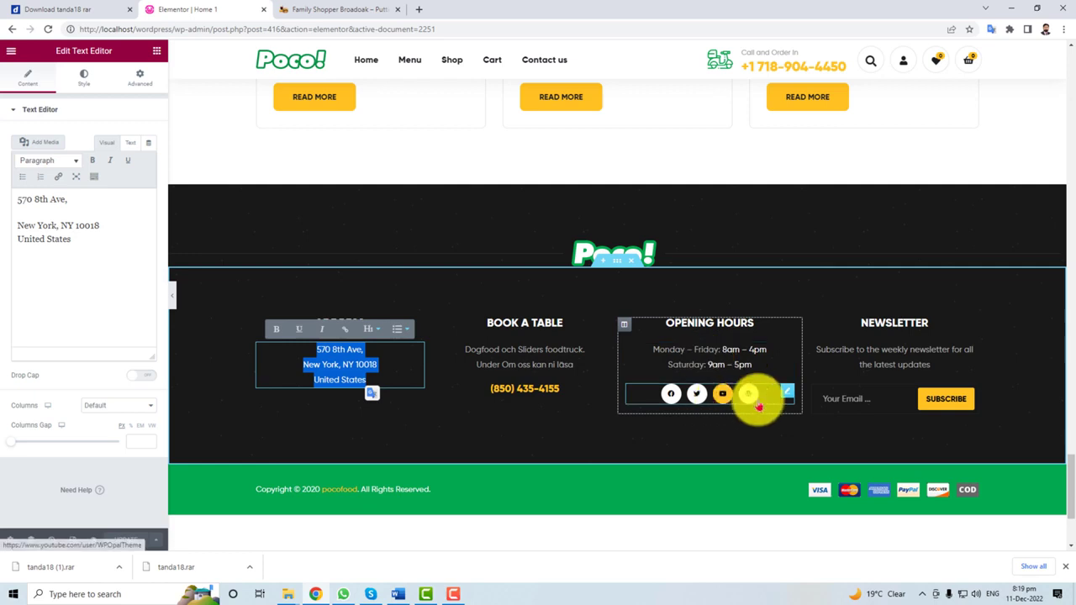
{"action": "left_click", "coordinate": [865, 362]}
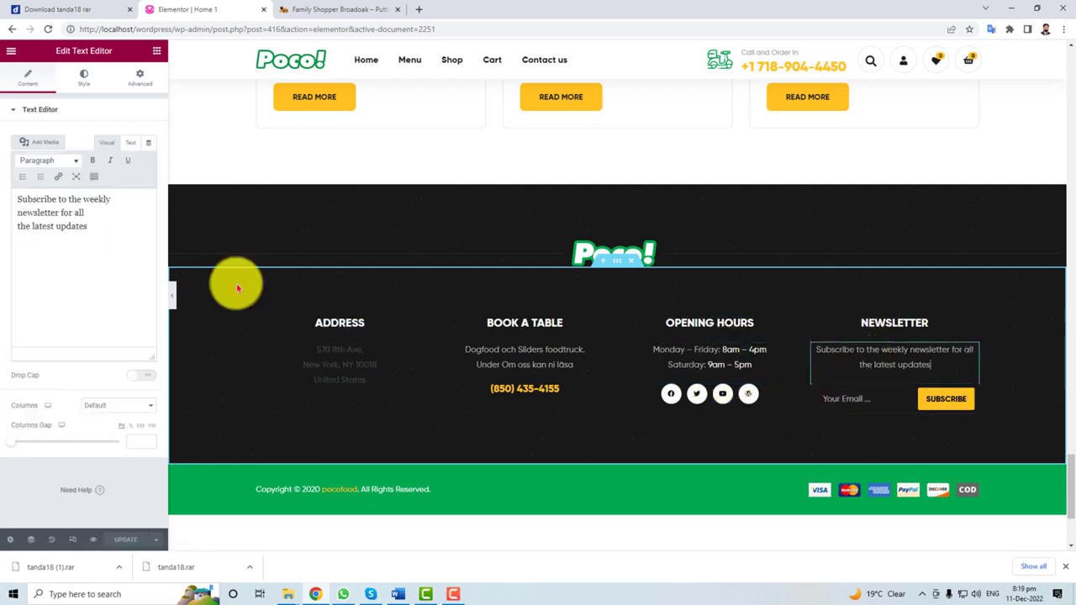
{"action": "left_click_drag", "start_coordinate": [95, 219], "coordinate": [13, 193]}
{"action": "left_click", "coordinate": [57, 218]}
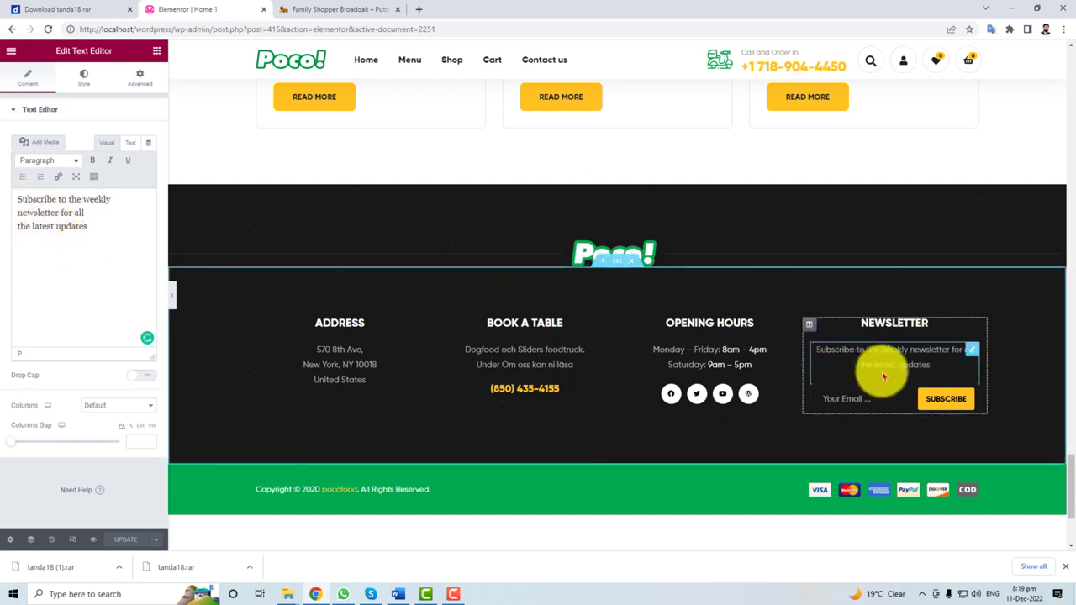
{"action": "left_click", "coordinate": [371, 489]}
Step: Look over the page from the footer and its empty widget area back up to the header and hero banner
{"action": "scroll", "coordinate": [417, 533], "scroll_direction": "down", "scroll_amount": 2}
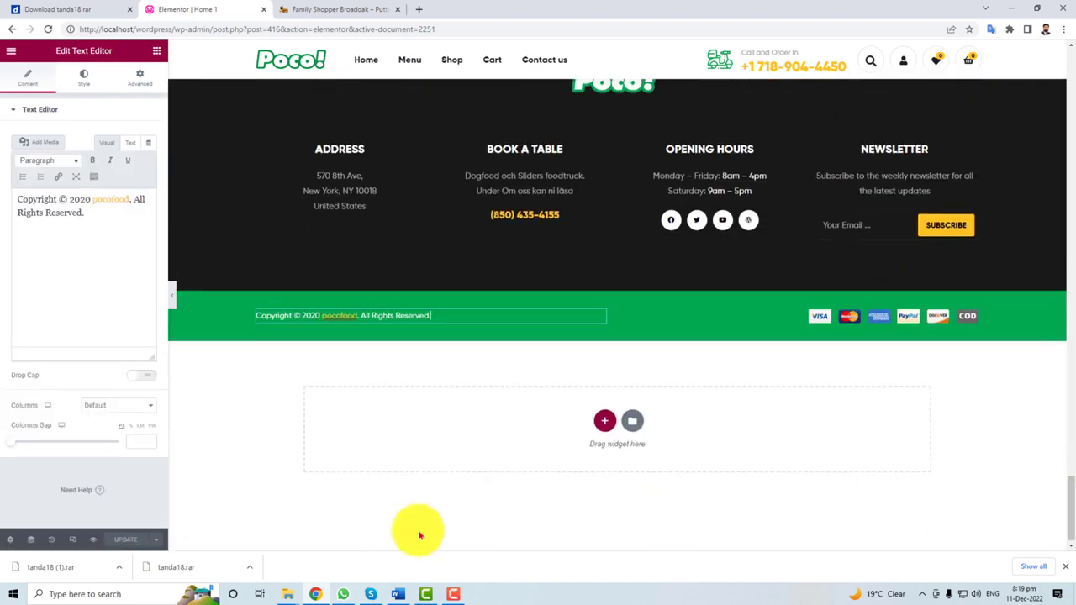
{"action": "scroll", "coordinate": [418, 532], "scroll_direction": "up", "scroll_amount": 5}
{"action": "scroll", "coordinate": [432, 525], "scroll_direction": "down", "scroll_amount": 5}
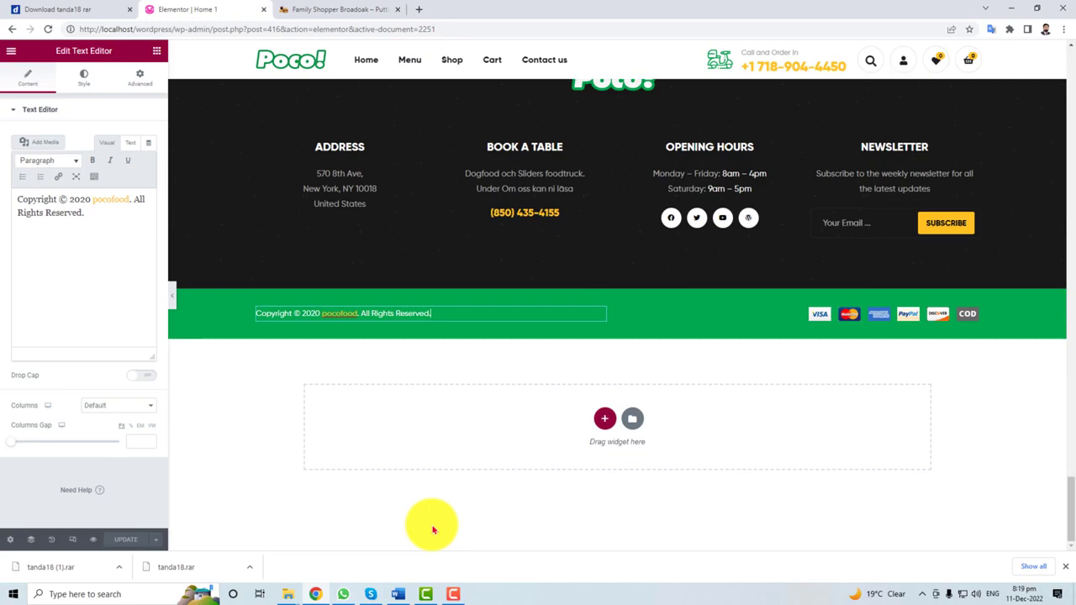
{"action": "scroll", "coordinate": [433, 529], "scroll_direction": "up", "scroll_amount": 15}
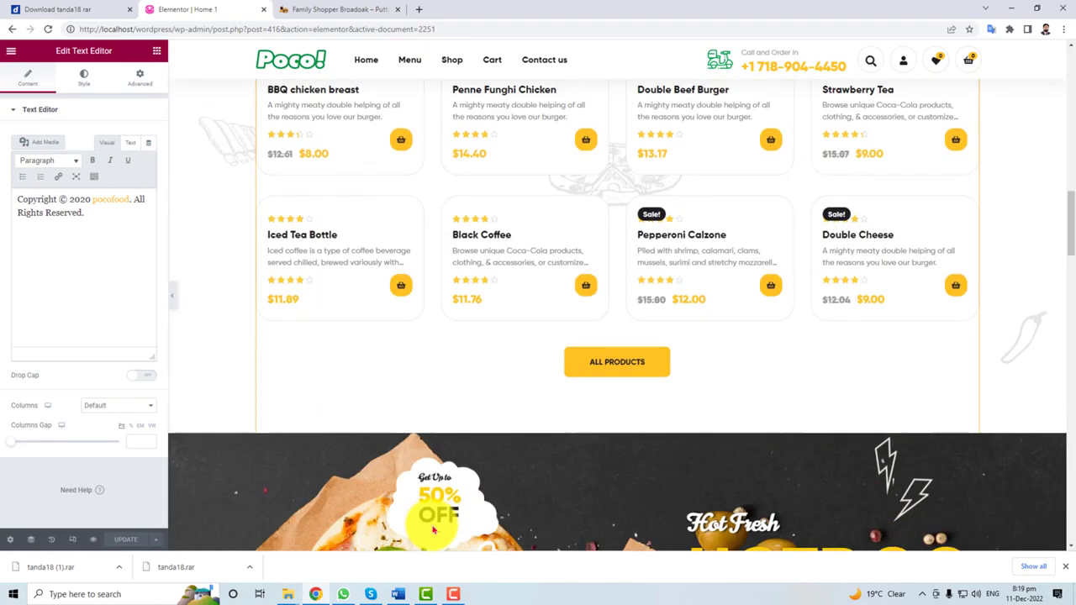
{"action": "scroll", "coordinate": [433, 529], "scroll_direction": "up", "scroll_amount": 6}
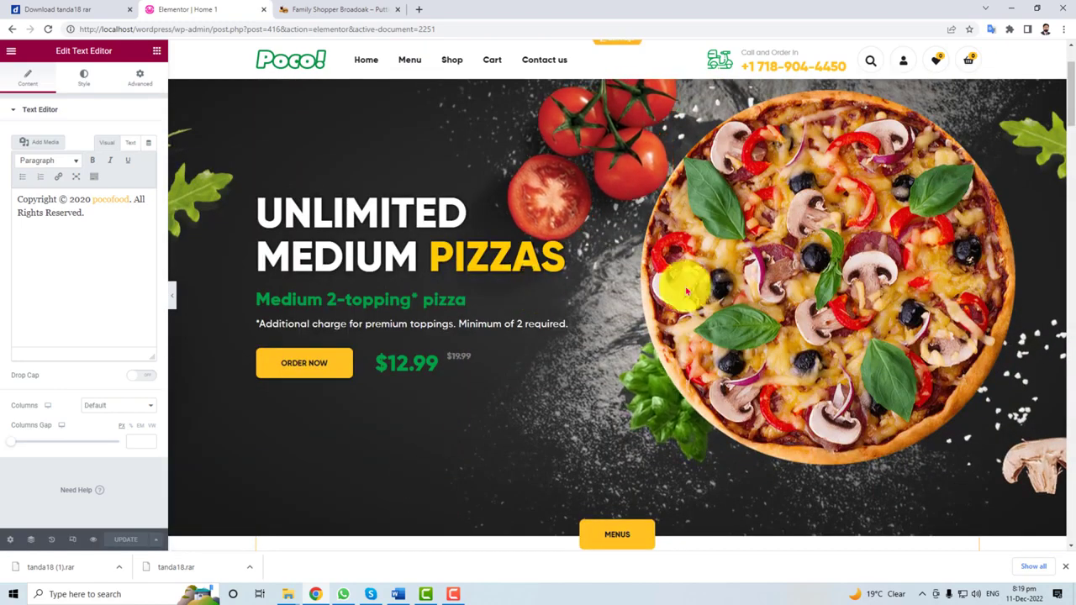
{"action": "scroll", "coordinate": [610, 230], "scroll_direction": "up", "scroll_amount": 1}
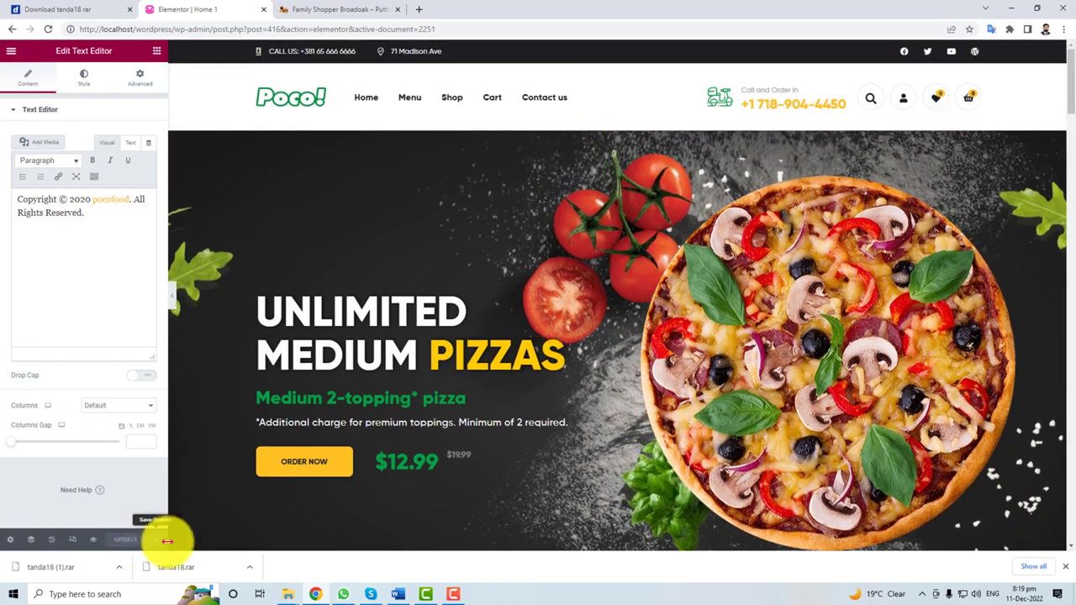
{"action": "scroll", "coordinate": [578, 479], "scroll_direction": "down", "scroll_amount": 3}
{"action": "scroll", "coordinate": [577, 478], "scroll_direction": "up", "scroll_amount": 3}
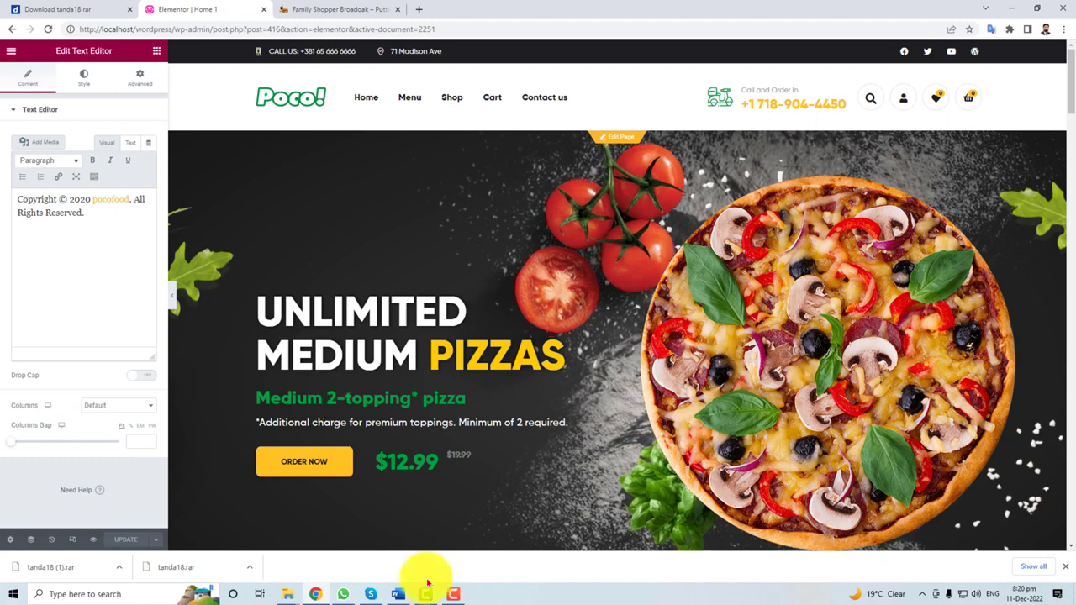
Step: Switch back to editing the Home 1 page and check the hero pizza image's caption and image size options
{"action": "left_click", "coordinate": [617, 137]}
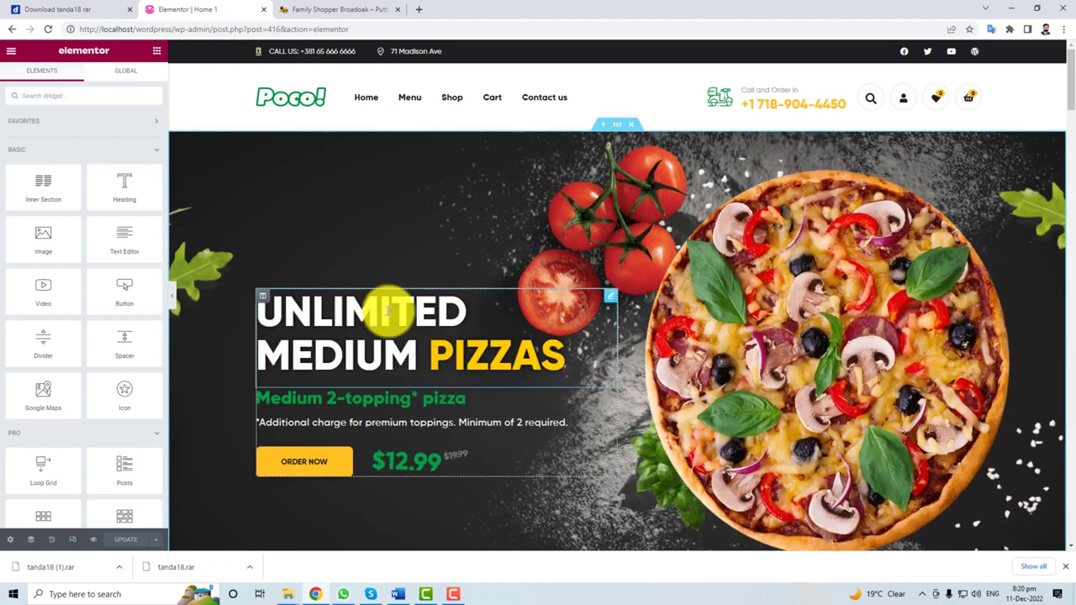
{"action": "left_click", "coordinate": [785, 357]}
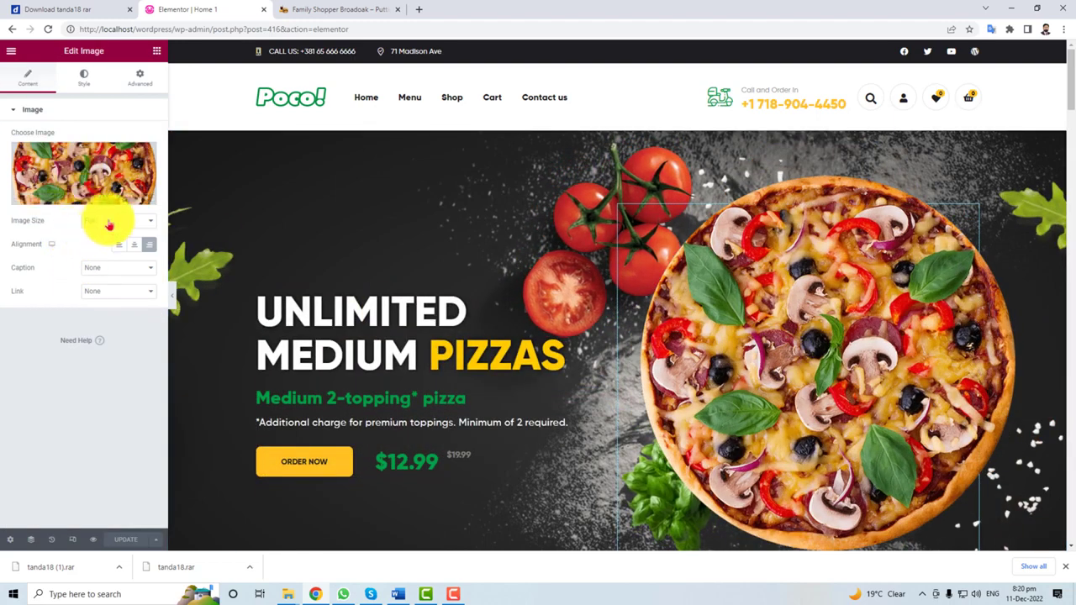
{"action": "left_click", "coordinate": [111, 268]}
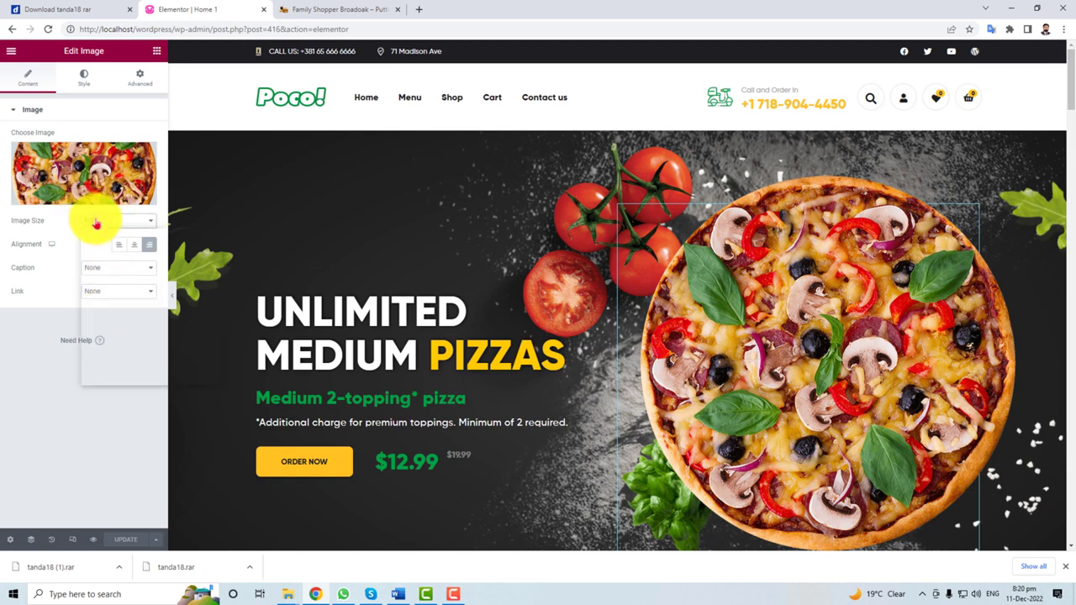
{"action": "left_click", "coordinate": [96, 223]}
{"action": "left_click", "coordinate": [96, 222]}
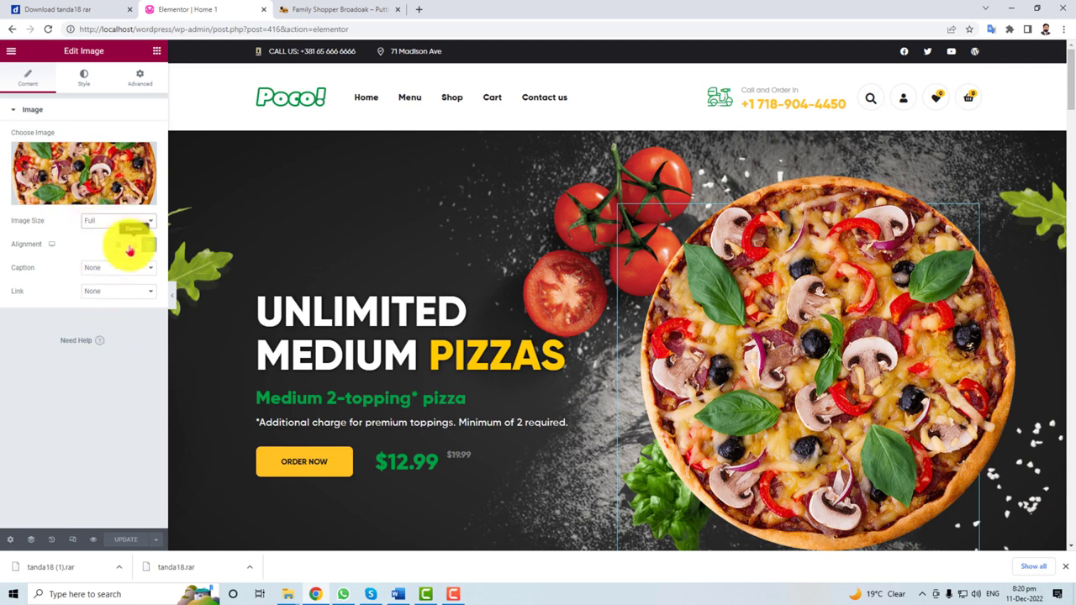
Step: Open the hero heading, the green subheading and the ORDER NOW button in turn, and inspect the button's link setting
{"action": "left_click", "coordinate": [278, 323]}
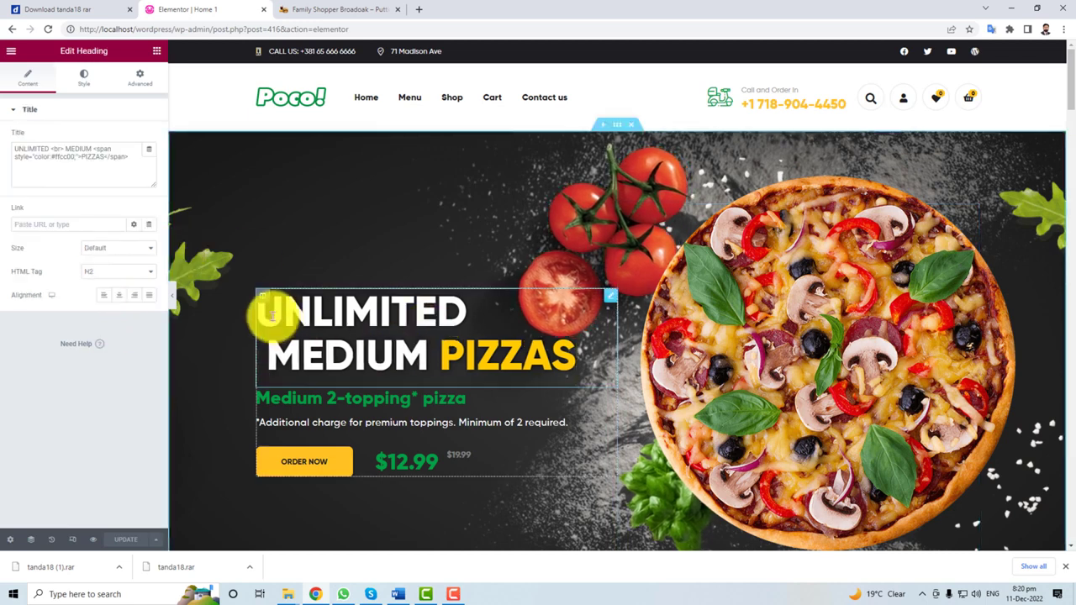
{"action": "left_click_drag", "start_coordinate": [284, 311], "coordinate": [550, 360]}
{"action": "left_click", "coordinate": [420, 357]}
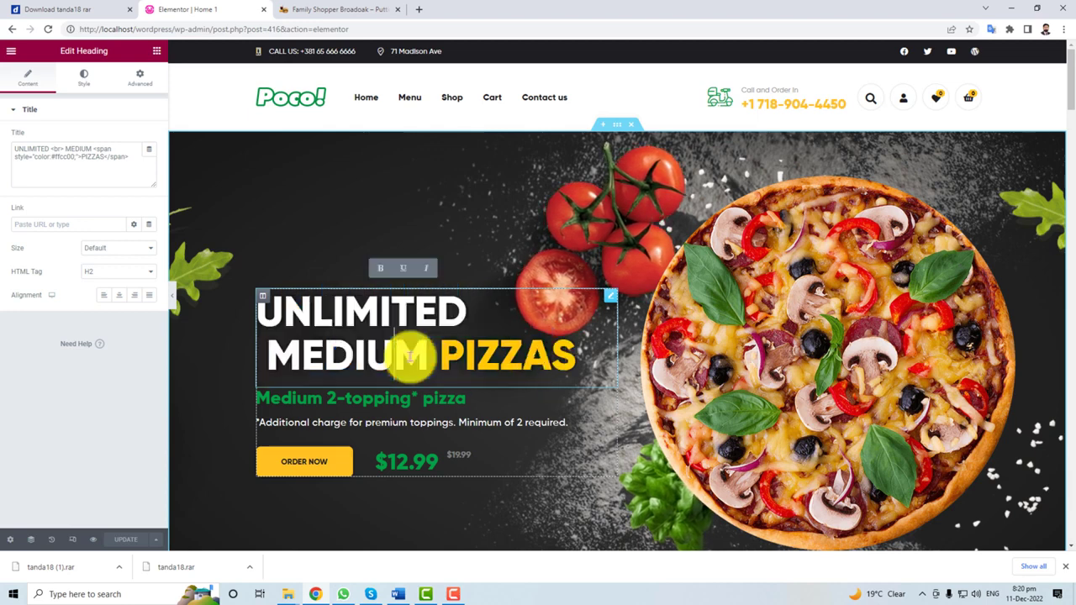
{"action": "left_click", "coordinate": [313, 405]}
{"action": "left_click", "coordinate": [290, 473]}
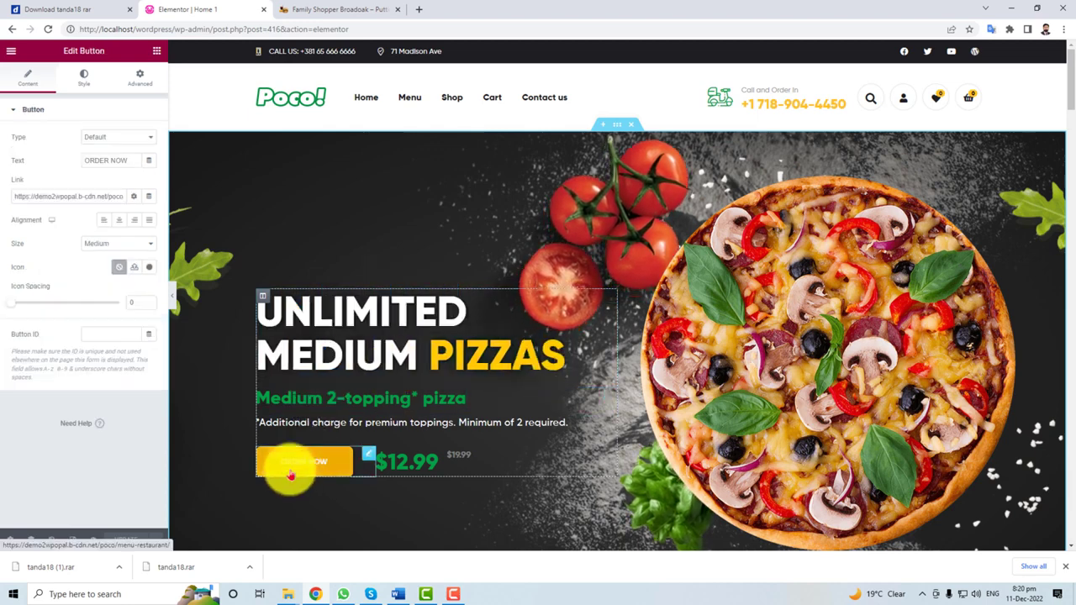
{"action": "left_click", "coordinate": [64, 196]}
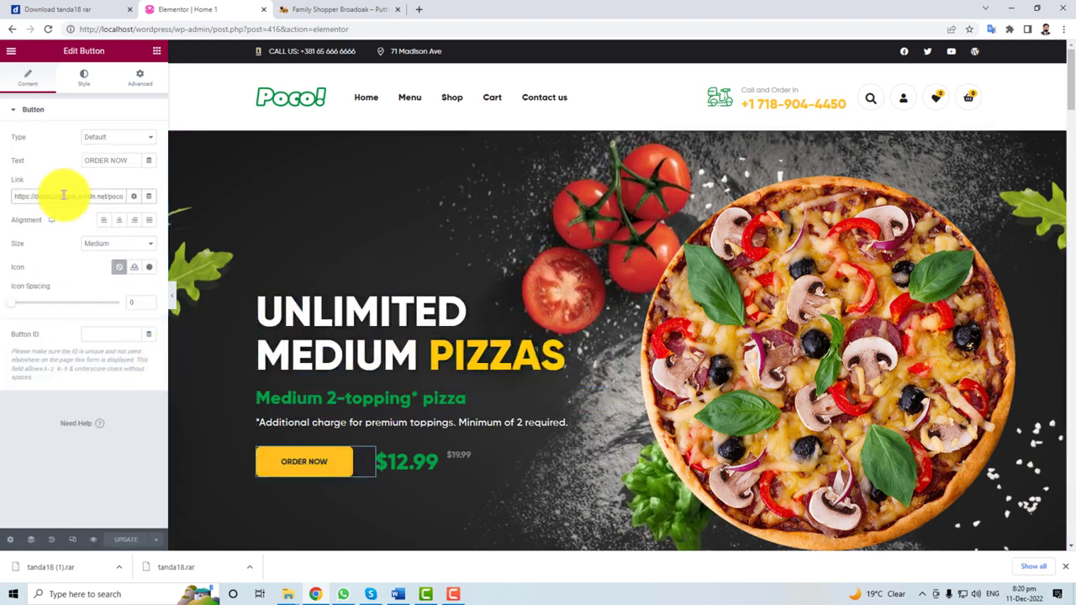
{"action": "left_click", "coordinate": [105, 363]}
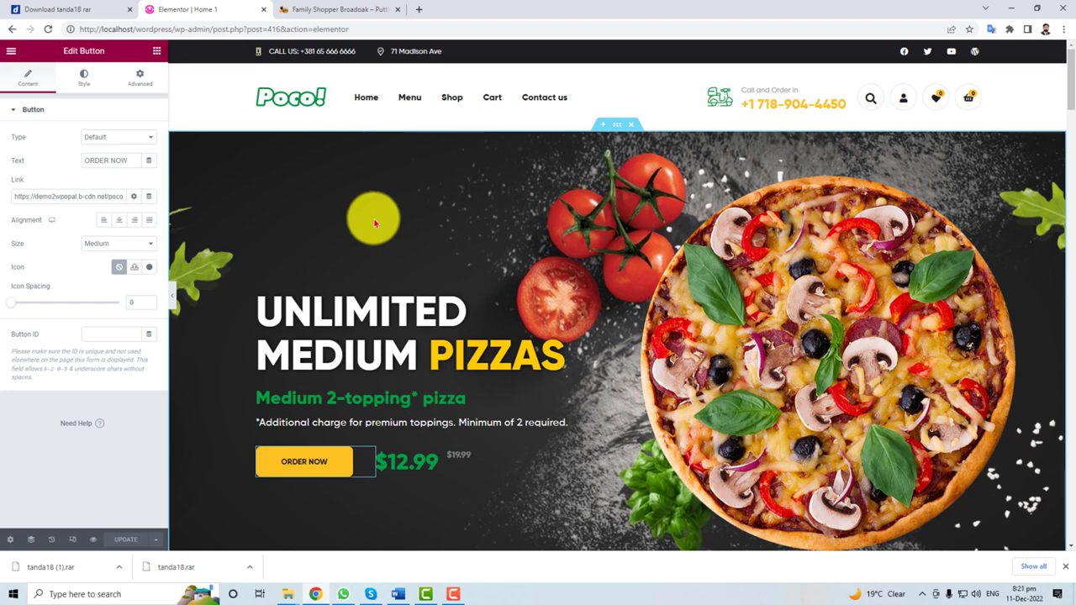
Step: Set the content width of the food category section below the MENUS label to 1391
{"action": "scroll", "coordinate": [619, 353], "scroll_direction": "down", "scroll_amount": 3}
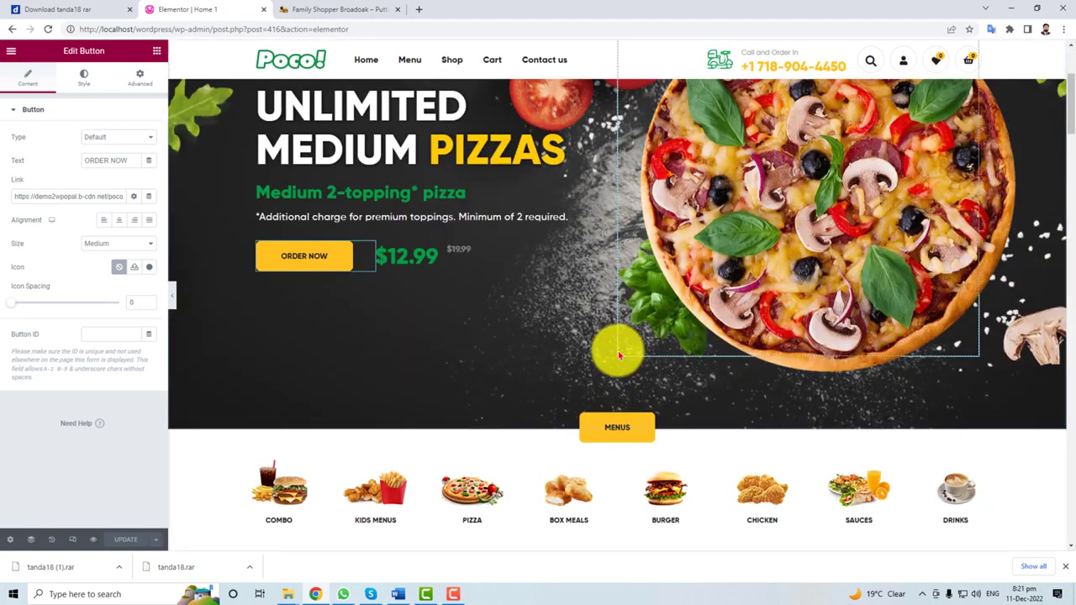
{"action": "scroll", "coordinate": [620, 353], "scroll_direction": "down", "scroll_amount": 3}
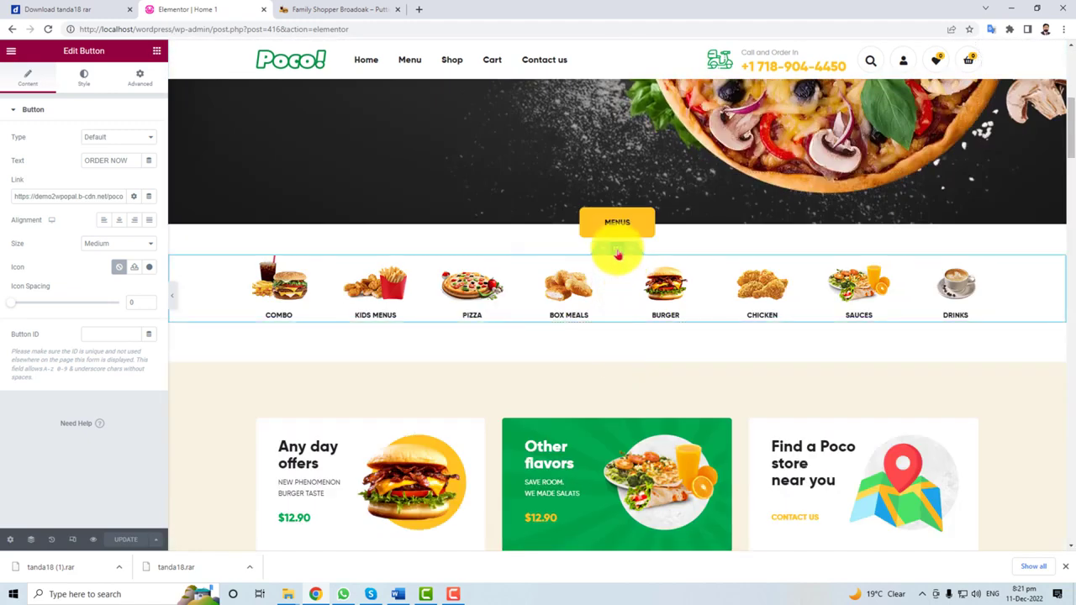
{"action": "left_click", "coordinate": [618, 253]}
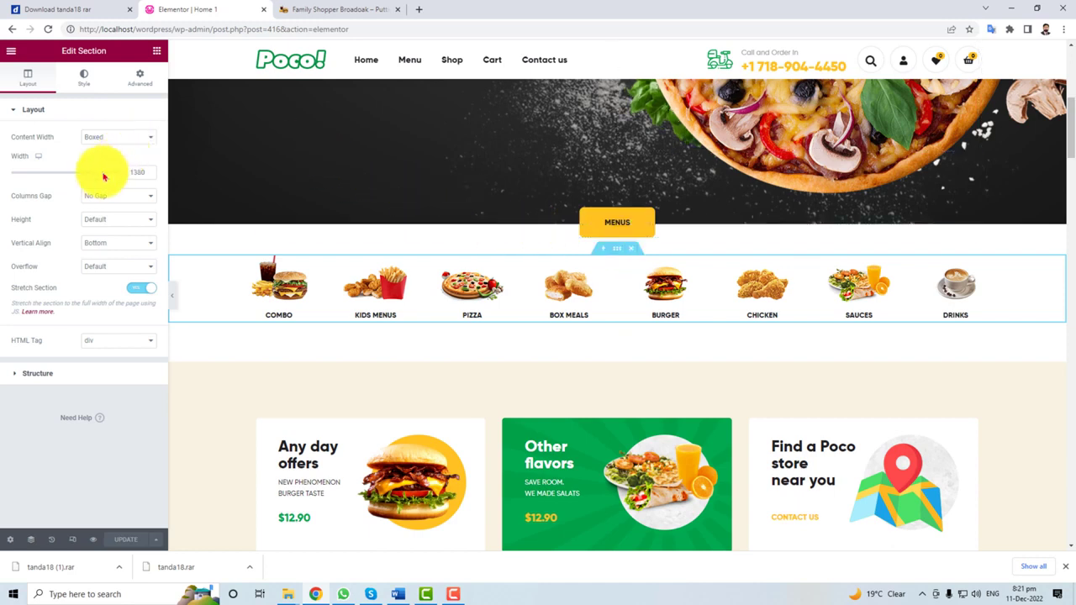
{"action": "mouse_move", "coordinate": [97, 179]}
{"action": "left_mouse_down"}
{"action": "mouse_move", "coordinate": [72, 176]}
{"action": "mouse_move", "coordinate": [98, 174]}
{"action": "left_mouse_up"}
Step: Check the food category section's column gap options, try the Fit To Screen height and set the height back to Default
{"action": "left_click", "coordinate": [133, 200]}
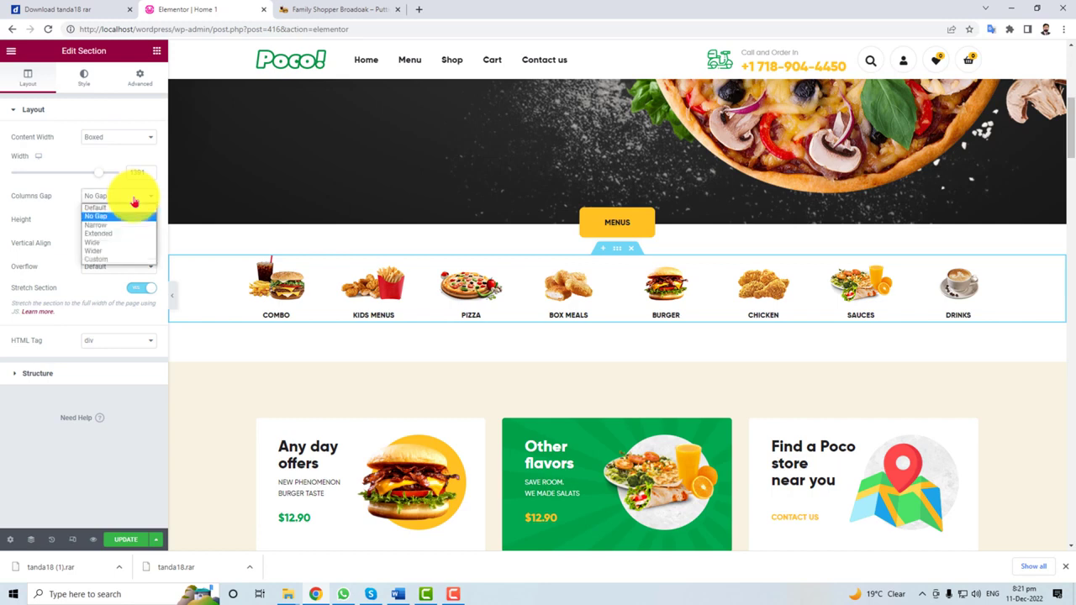
{"action": "left_click", "coordinate": [133, 202]}
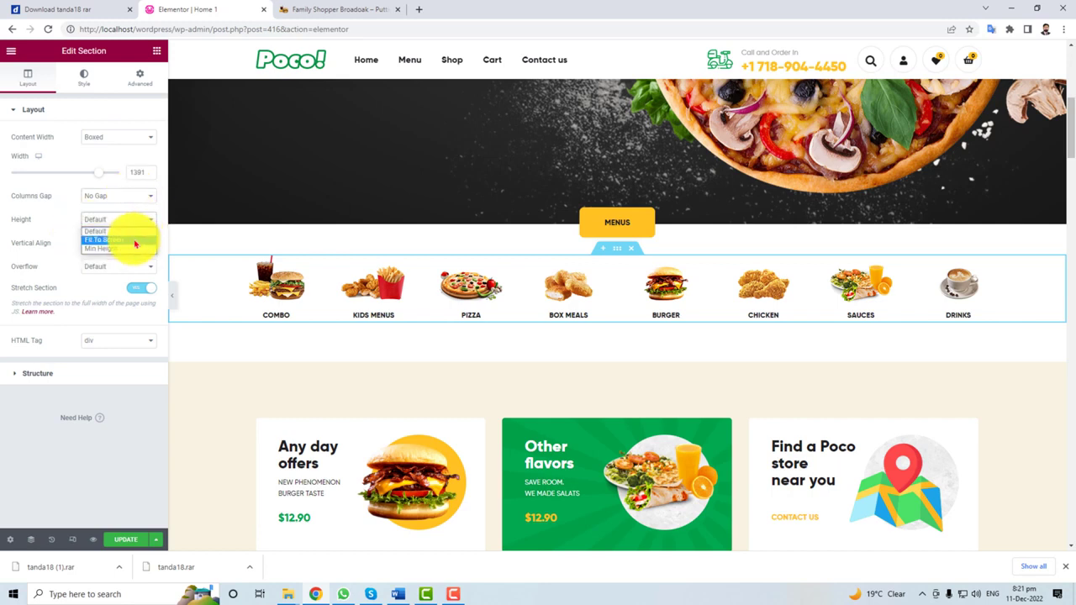
{"action": "left_click", "coordinate": [134, 241]}
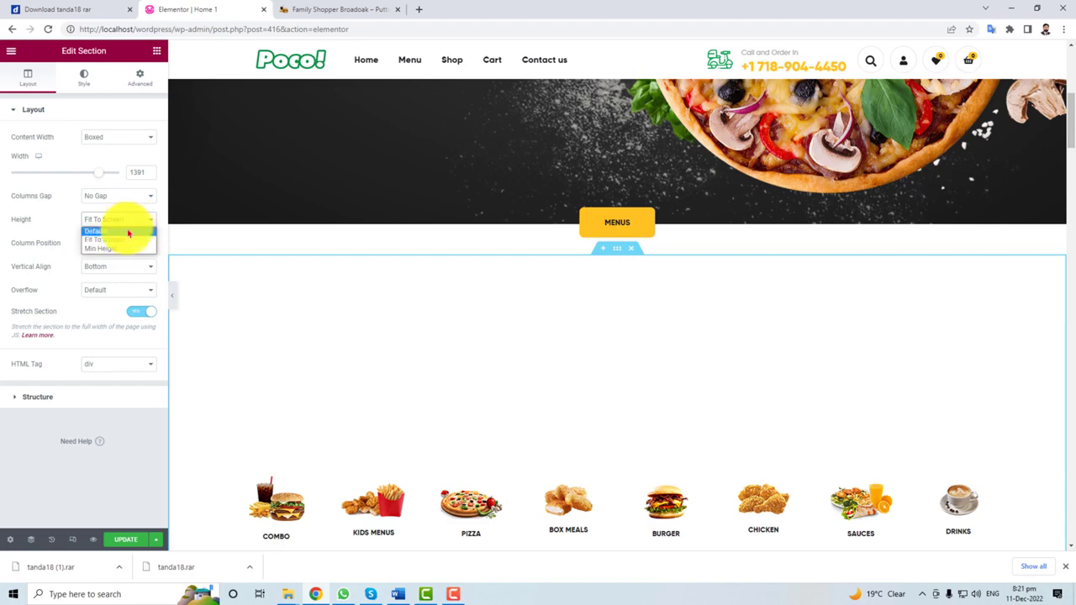
{"action": "left_click", "coordinate": [128, 232]}
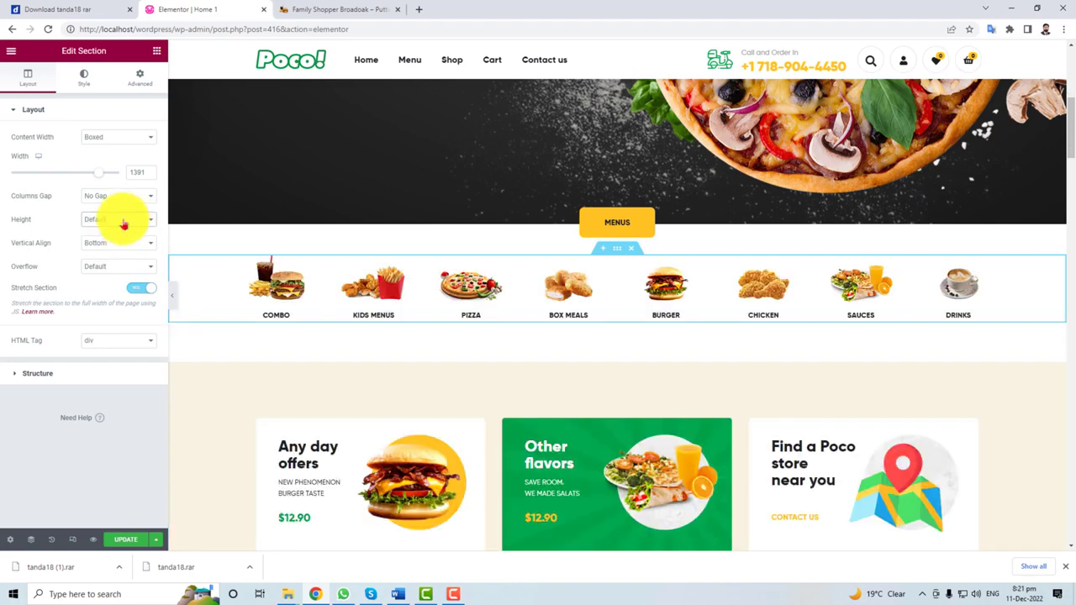
Step: Open the banner settings of the Other flavors card and of the Any day offers card
{"action": "scroll", "coordinate": [547, 305], "scroll_direction": "down", "scroll_amount": 3}
{"action": "left_click", "coordinate": [565, 311]}
{"action": "left_click", "coordinate": [408, 321]}
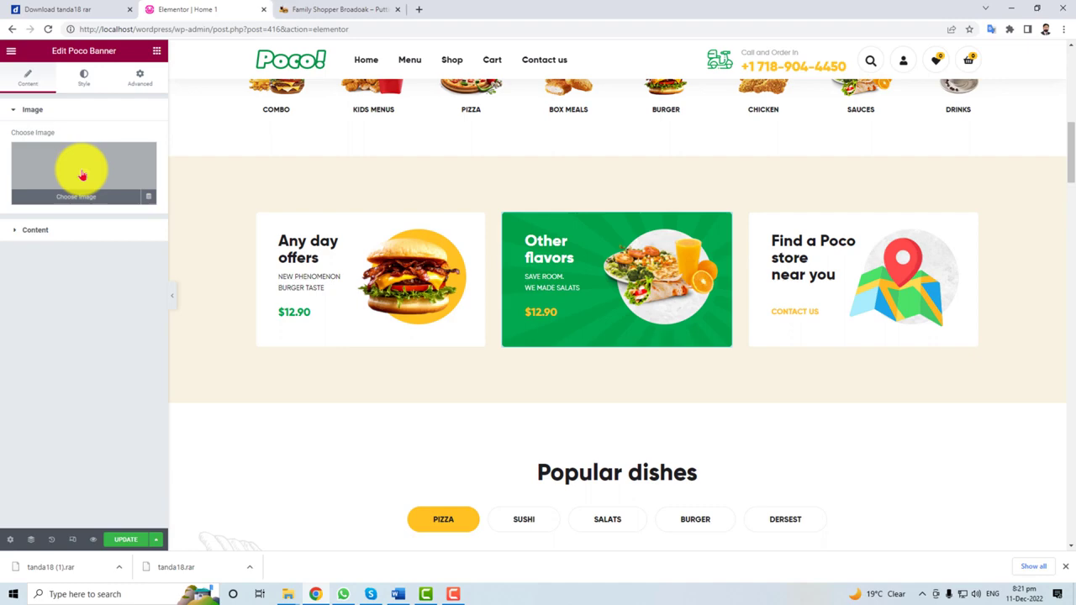
Step: Look over the home page sections from the hero banner through popular dishes, the promo banners and latest news to the footer
{"action": "scroll", "coordinate": [221, 439], "scroll_direction": "down", "scroll_amount": 5}
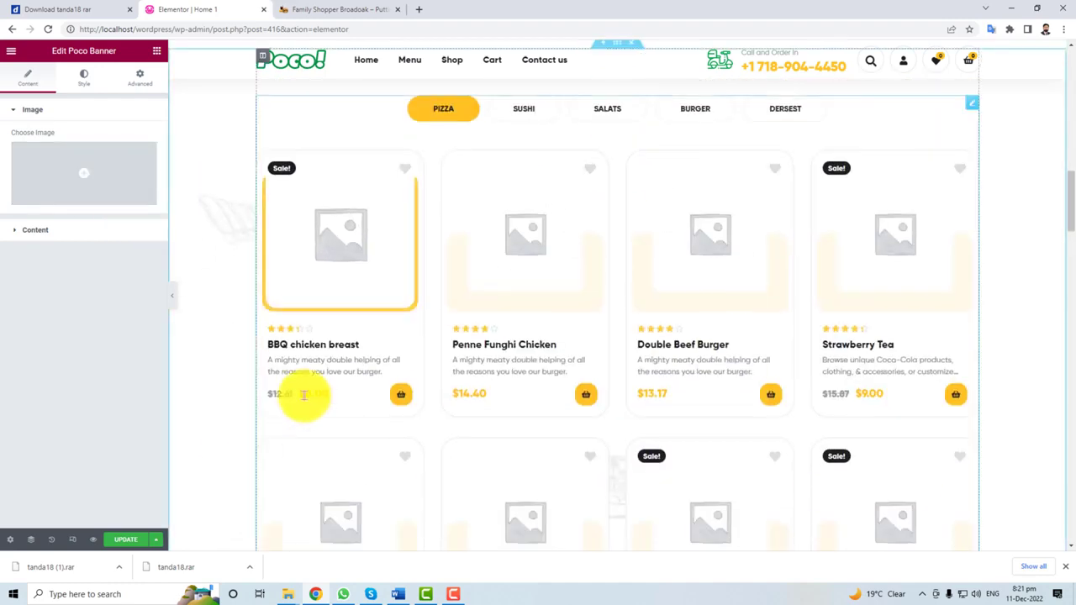
{"action": "scroll", "coordinate": [300, 398], "scroll_direction": "up", "scroll_amount": 2}
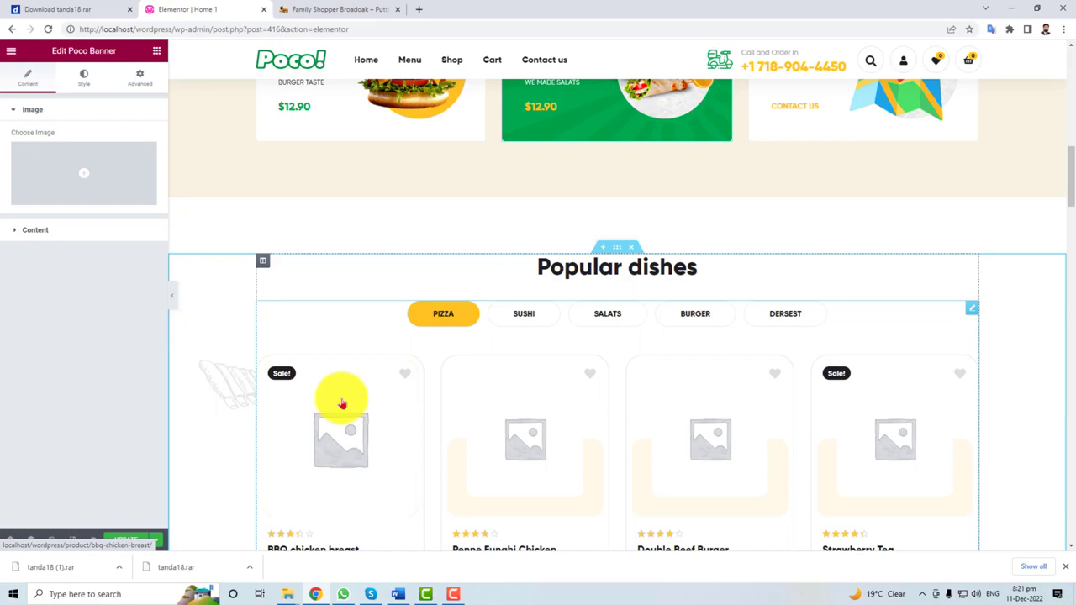
{"action": "scroll", "coordinate": [759, 432], "scroll_direction": "up", "scroll_amount": 8}
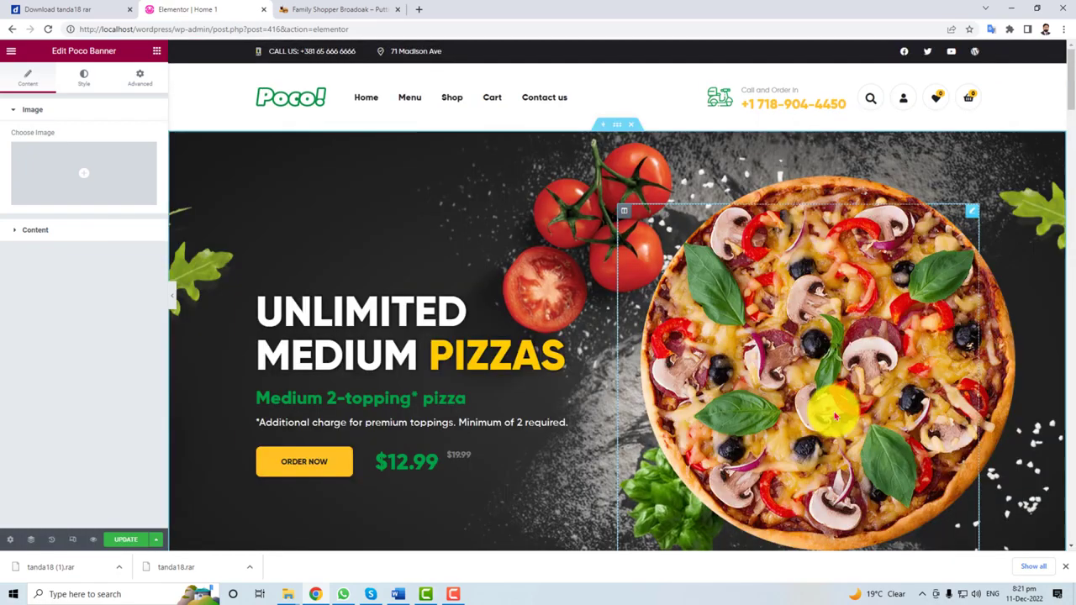
{"action": "scroll", "coordinate": [411, 381], "scroll_direction": "down", "scroll_amount": 15}
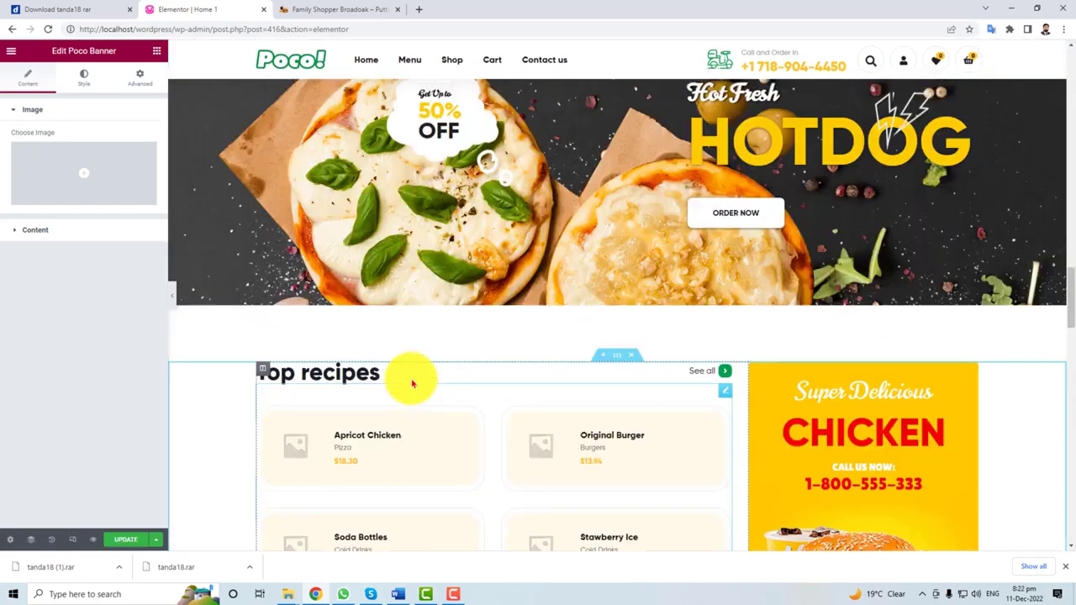
{"action": "scroll", "coordinate": [411, 383], "scroll_direction": "up", "scroll_amount": 2}
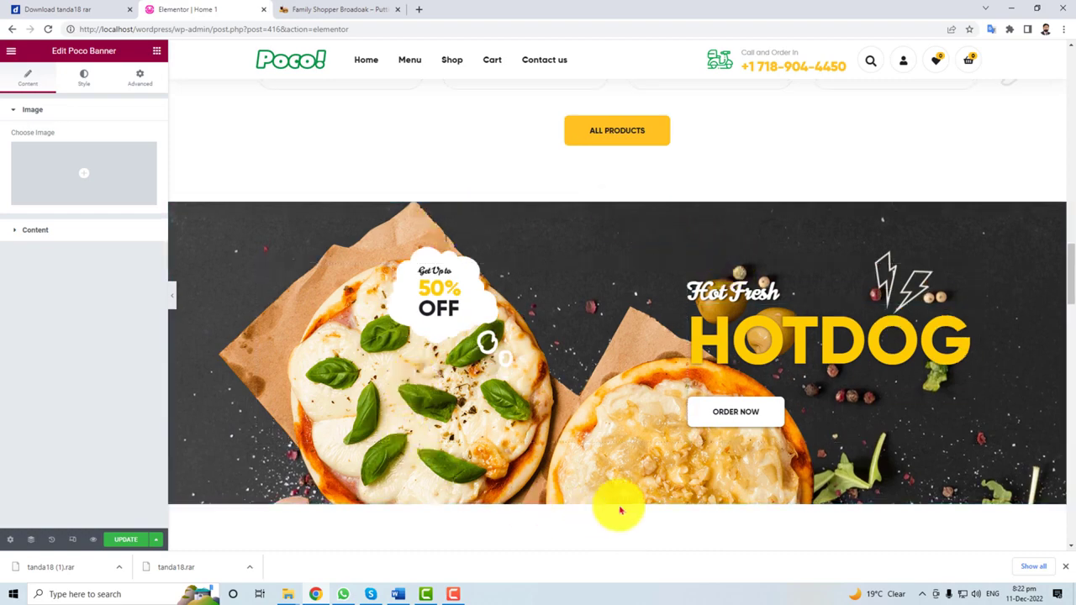
{"action": "scroll", "coordinate": [701, 471], "scroll_direction": "down", "scroll_amount": 10}
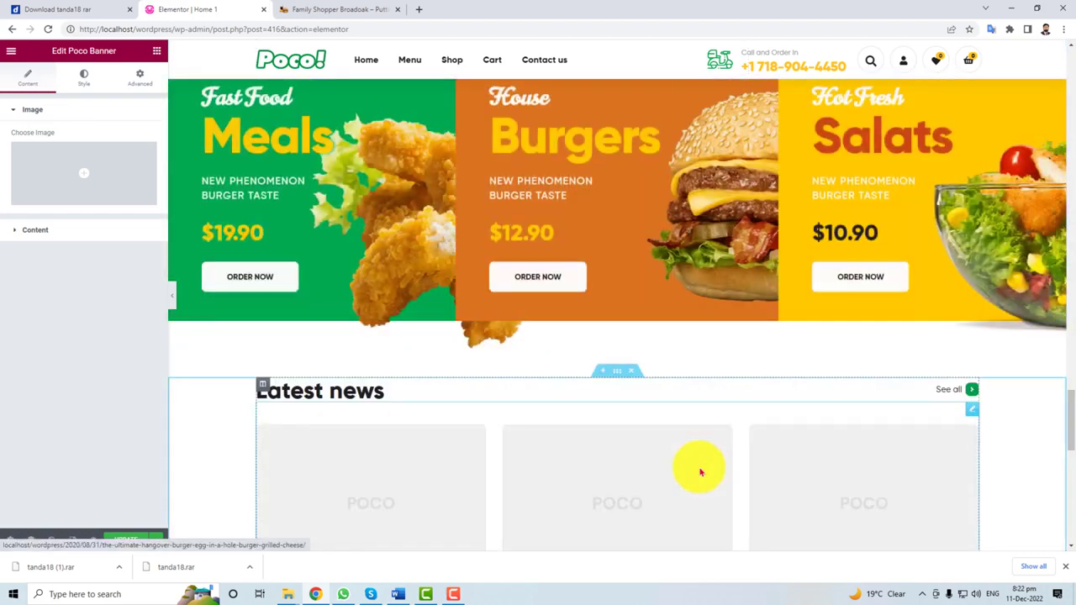
{"action": "scroll", "coordinate": [461, 470], "scroll_direction": "down", "scroll_amount": 6}
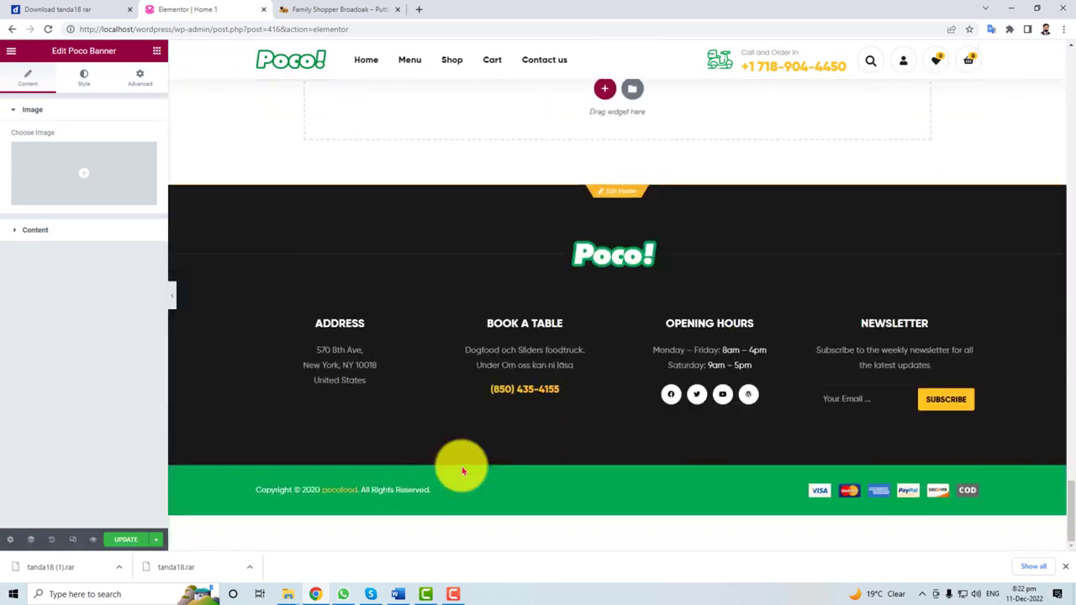
{"action": "scroll", "coordinate": [462, 471], "scroll_direction": "up", "scroll_amount": 15}
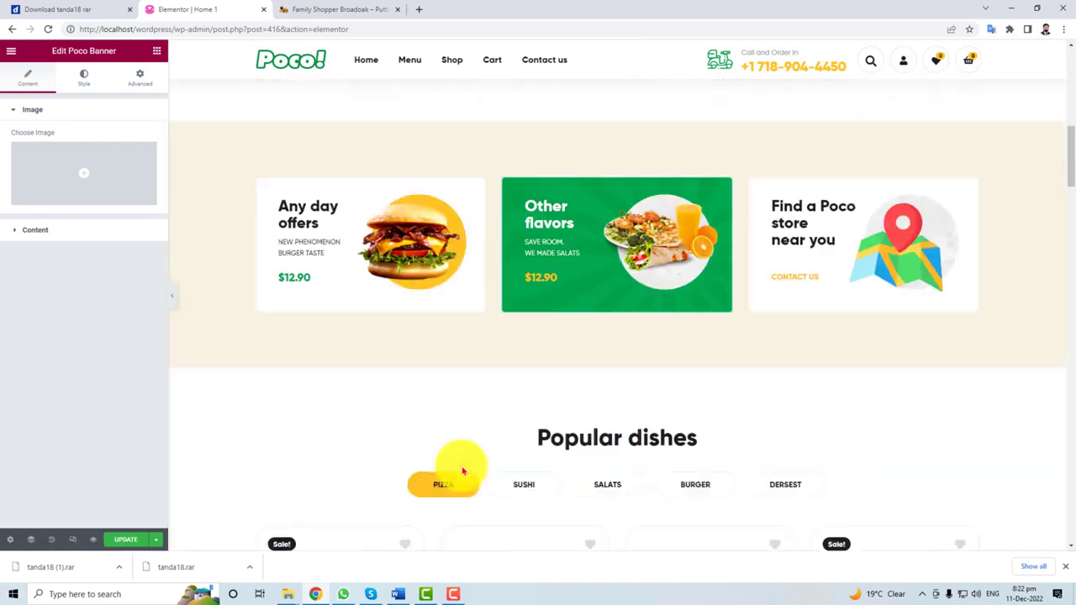
{"action": "scroll", "coordinate": [461, 471], "scroll_direction": "up", "scroll_amount": 10}
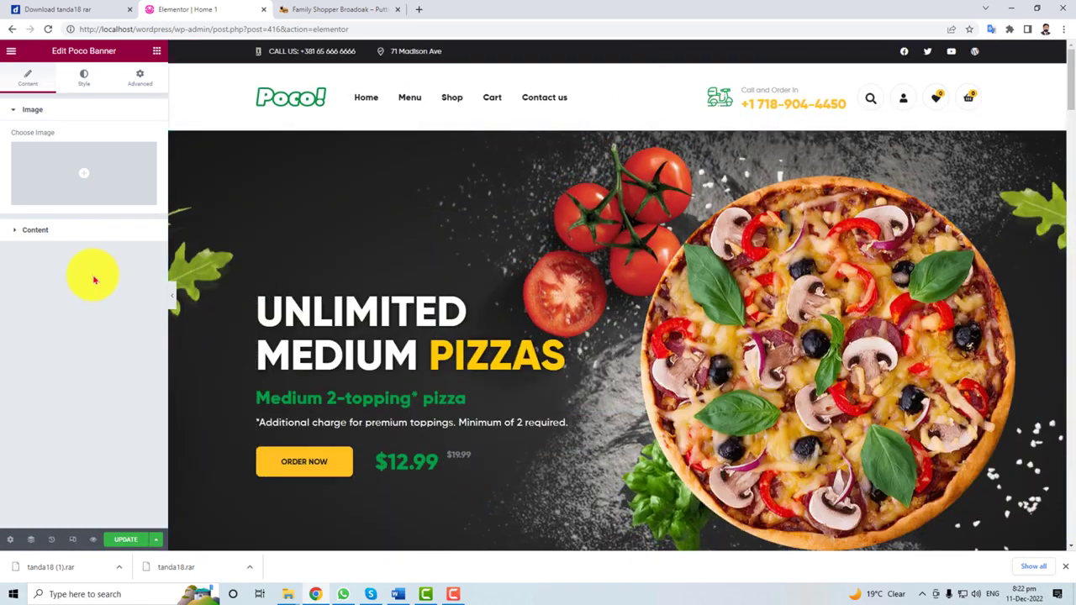
Step: Return to the Pages list and open the About Us draft, Blog, Checkout and Contact Us pages for editing in separate tabs
{"action": "left_click", "coordinate": [12, 29]}
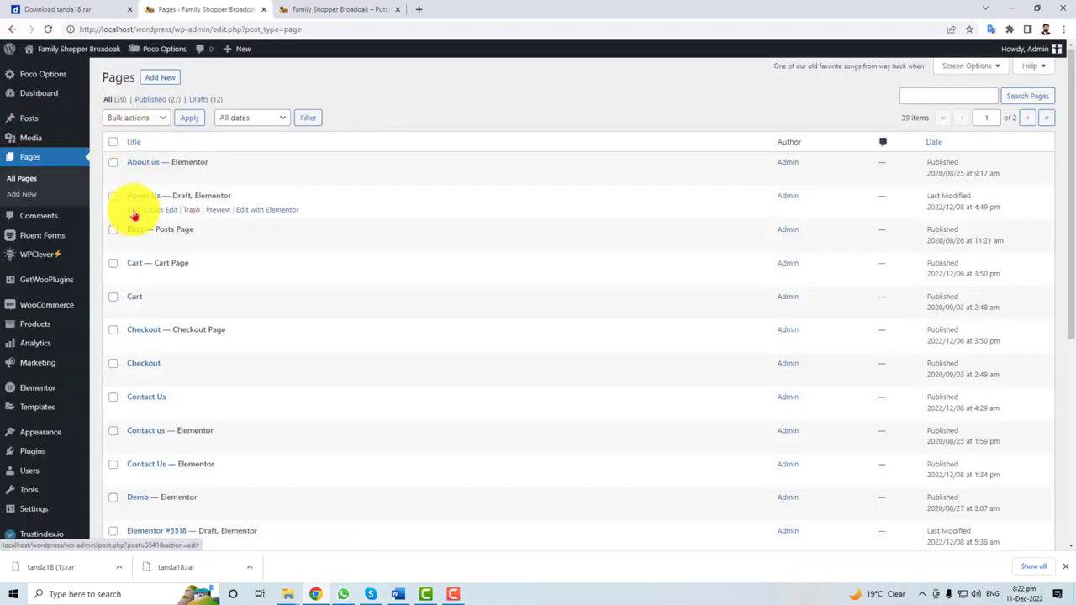
{"action": "right_click", "coordinate": [134, 212]}
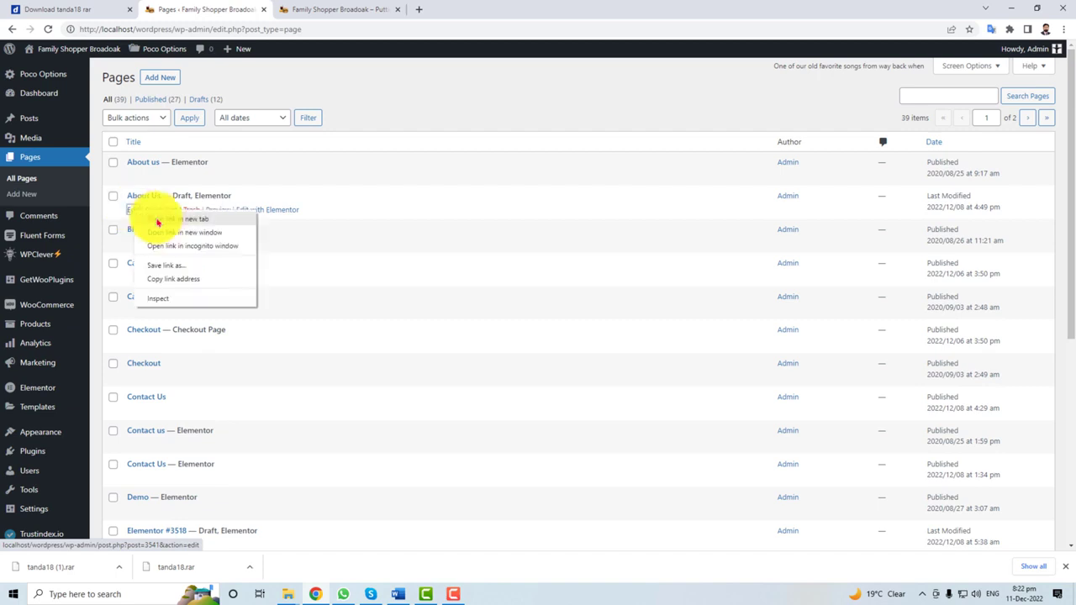
{"action": "left_click", "coordinate": [157, 220]}
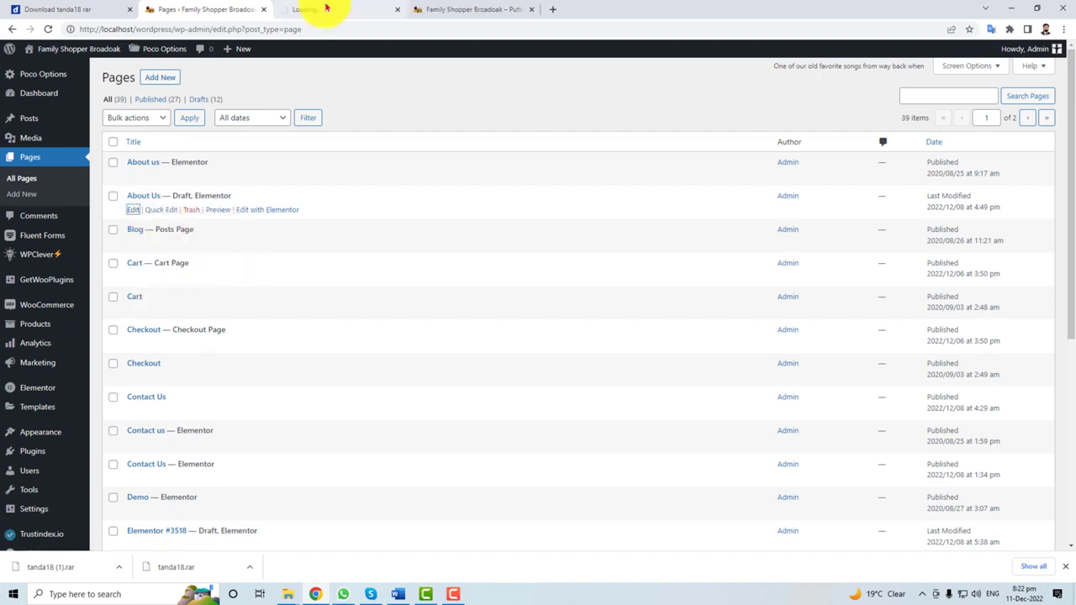
{"action": "left_click", "coordinate": [153, 256]}
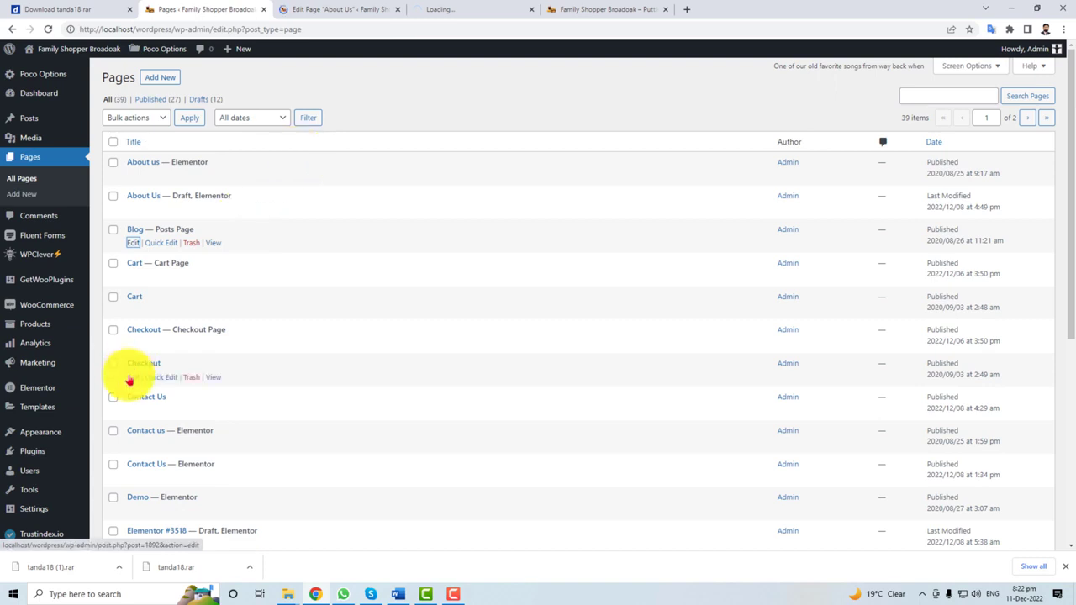
{"action": "right_click", "coordinate": [132, 380]}
{"action": "left_click", "coordinate": [156, 392]}
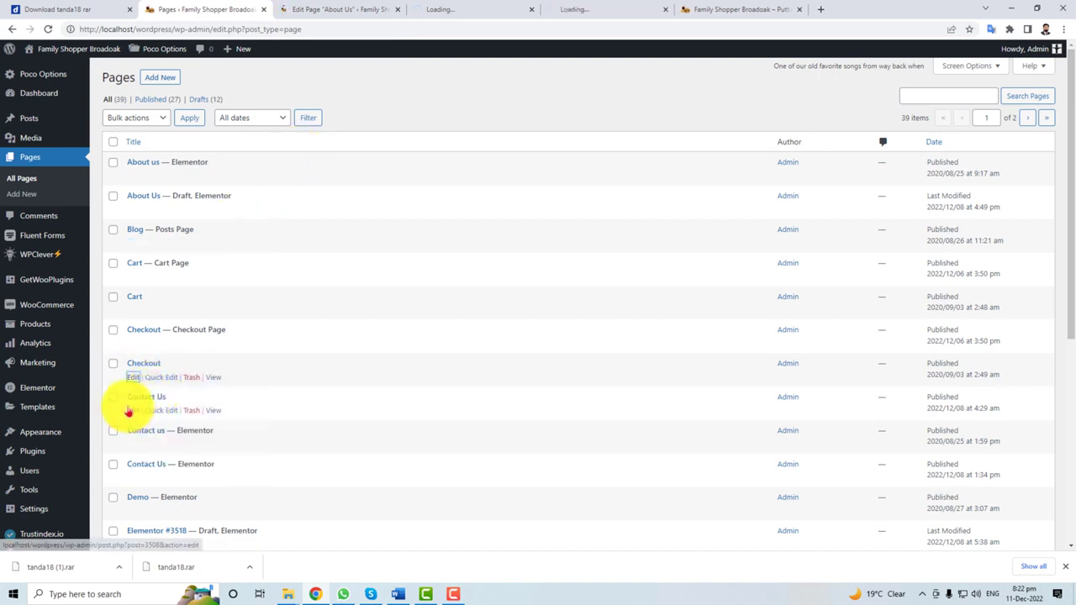
{"action": "left_click", "coordinate": [165, 429]}
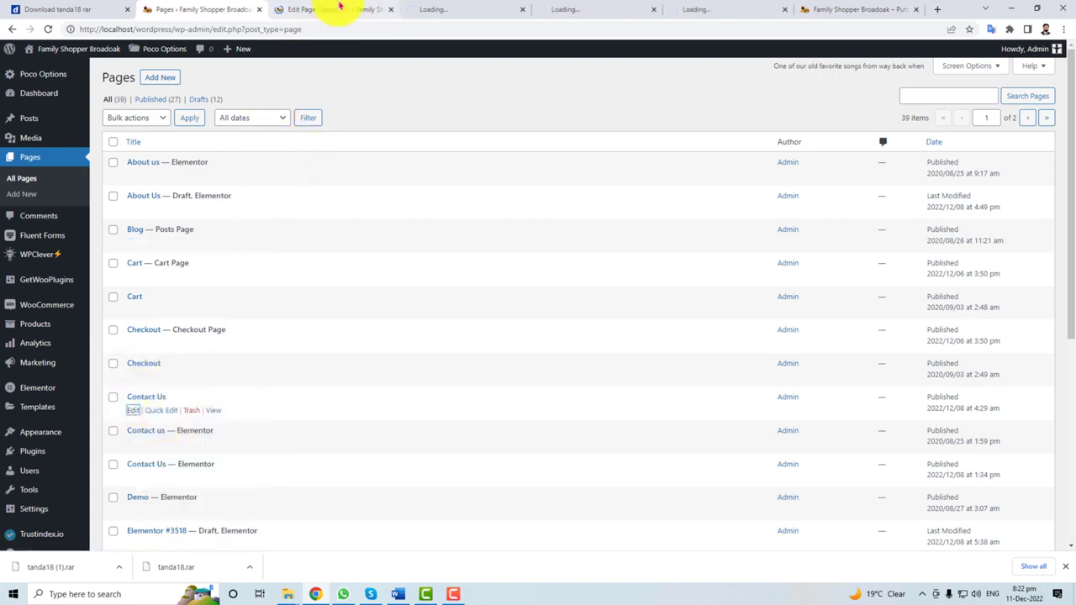
Step: Open the About Us draft in Elementor and examine the Welcome text block's content in its text editor
{"action": "left_click", "coordinate": [339, 8]}
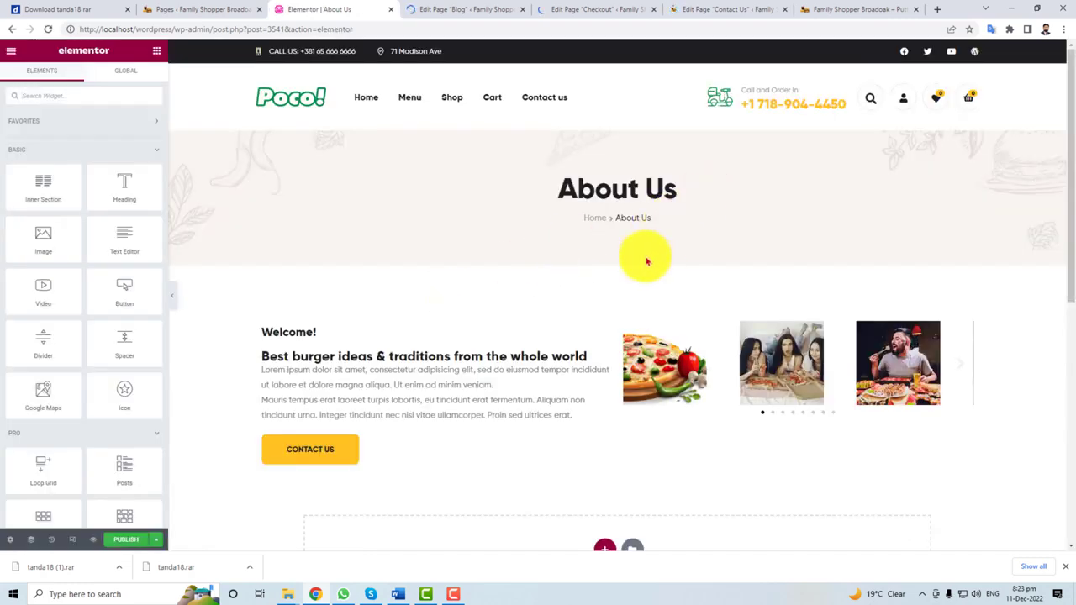
{"action": "left_click", "coordinate": [574, 367]}
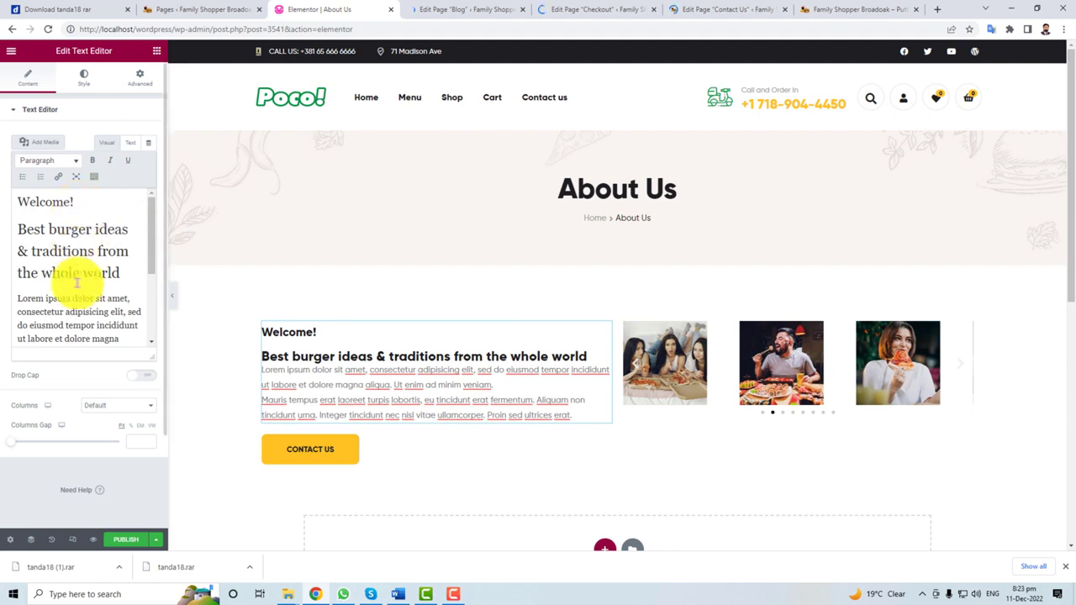
{"action": "left_click_drag", "start_coordinate": [23, 210], "coordinate": [100, 328]}
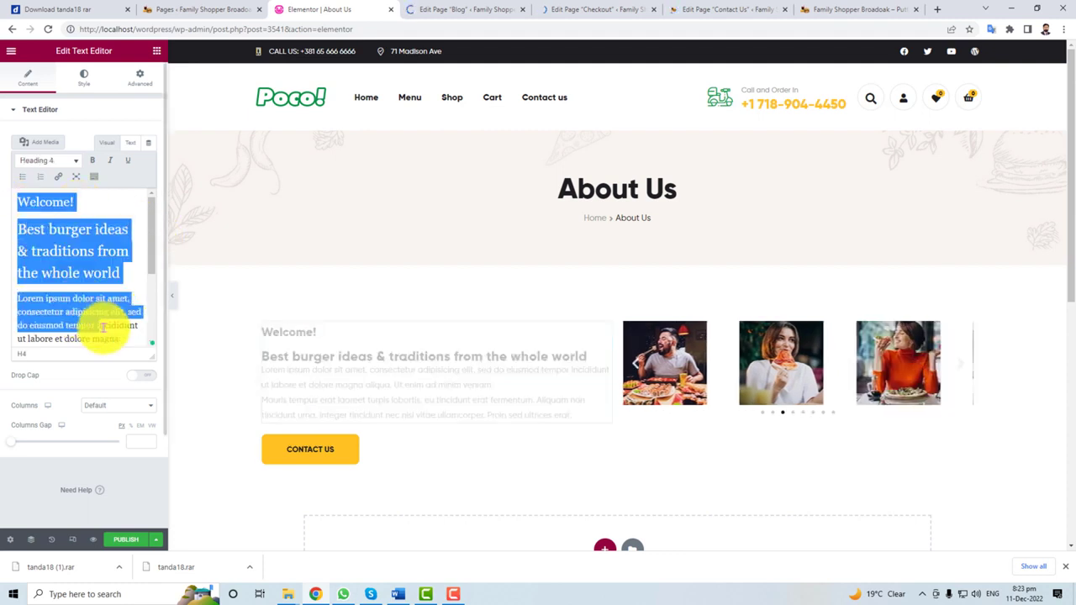
{"action": "left_click_drag", "start_coordinate": [150, 258], "coordinate": [144, 326]}
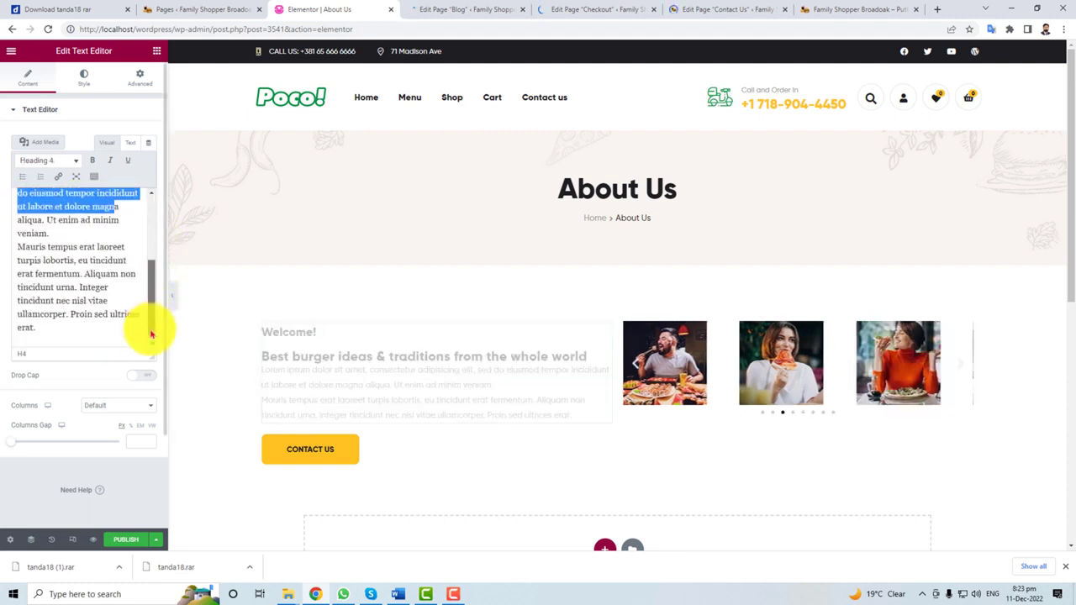
{"action": "left_click", "coordinate": [389, 379]}
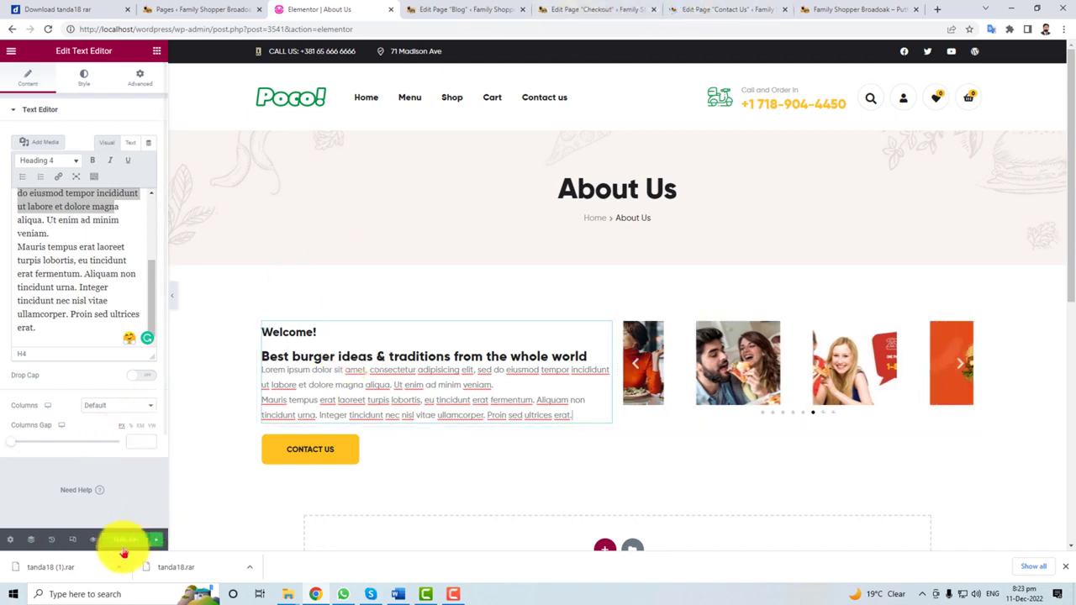
Step: From the Pages list, open the live site in a new tab and look over the home page and the Shop page
{"action": "left_click", "coordinate": [196, 9]}
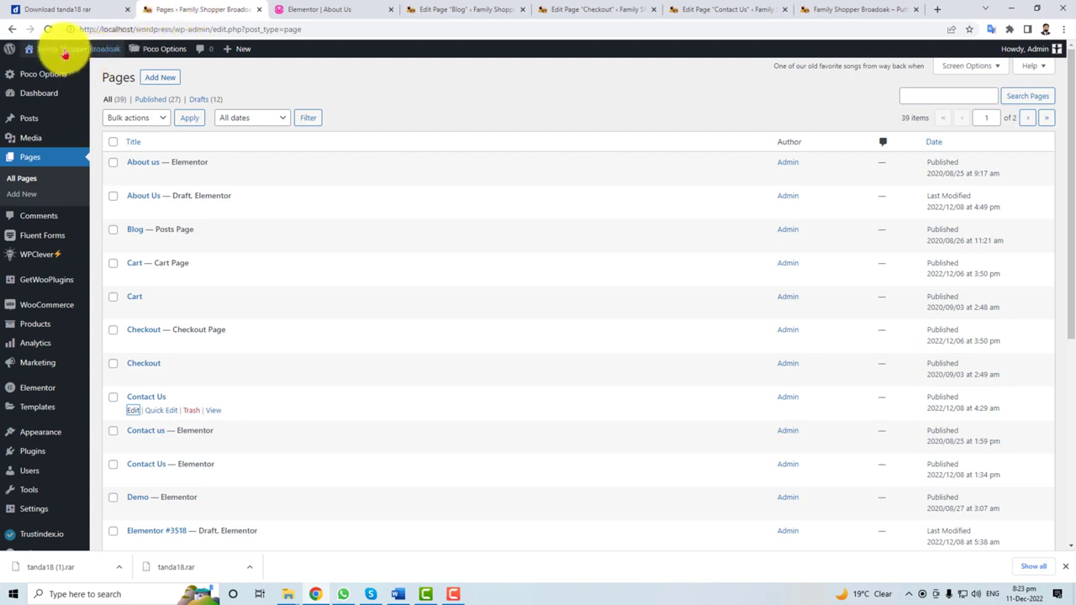
{"action": "mouse_move", "coordinate": [59, 48]}
{"action": "right_click", "coordinate": [42, 74]}
{"action": "left_click", "coordinate": [75, 76]}
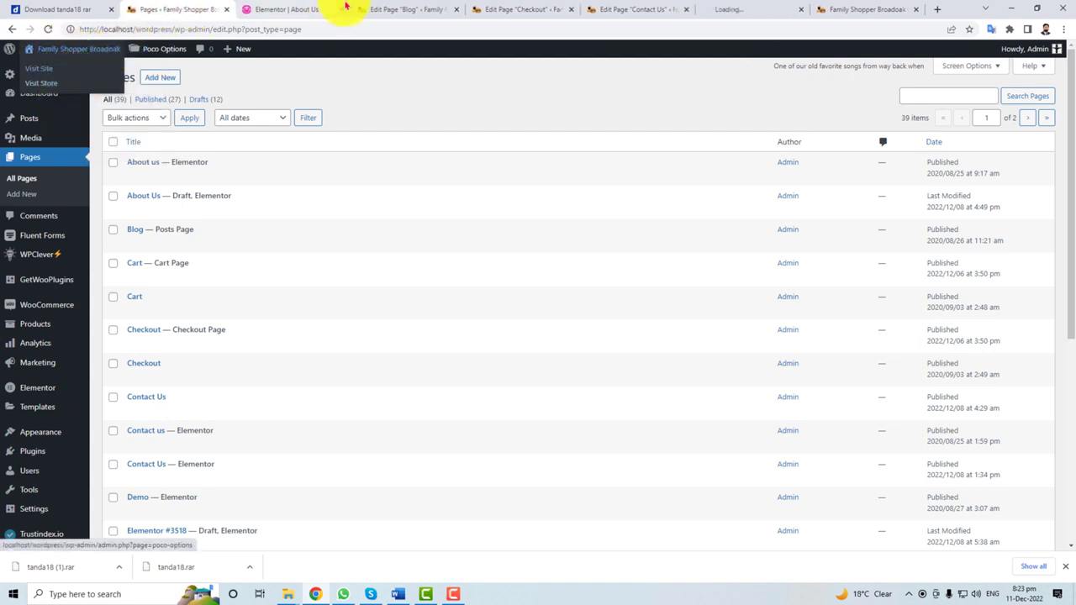
{"action": "left_click", "coordinate": [756, 7]}
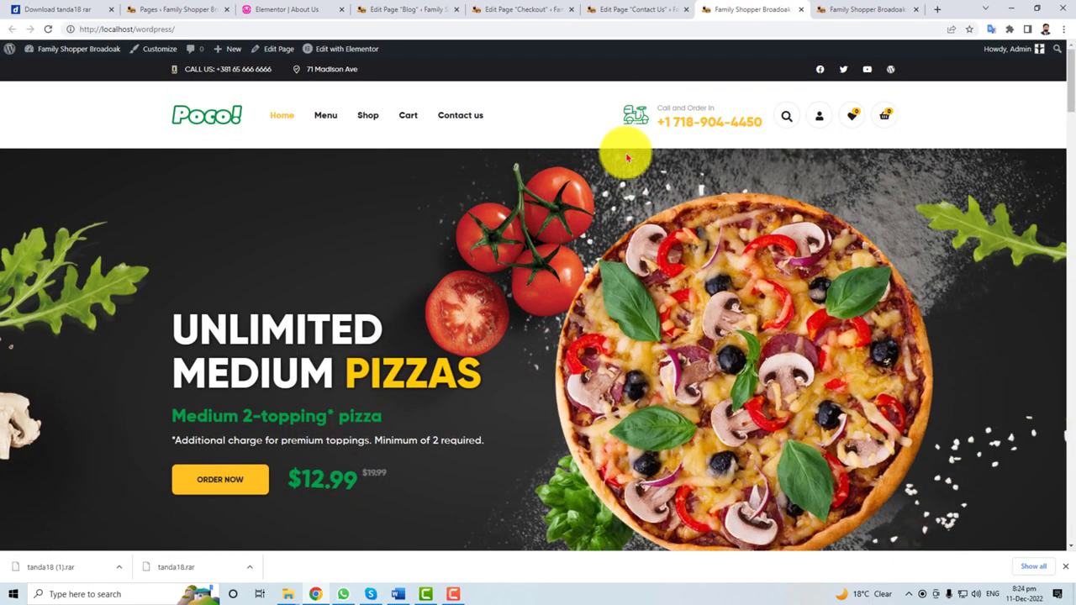
{"action": "scroll", "coordinate": [509, 369], "scroll_direction": "down", "scroll_amount": 3}
{"action": "scroll", "coordinate": [509, 376], "scroll_direction": "down", "scroll_amount": 5}
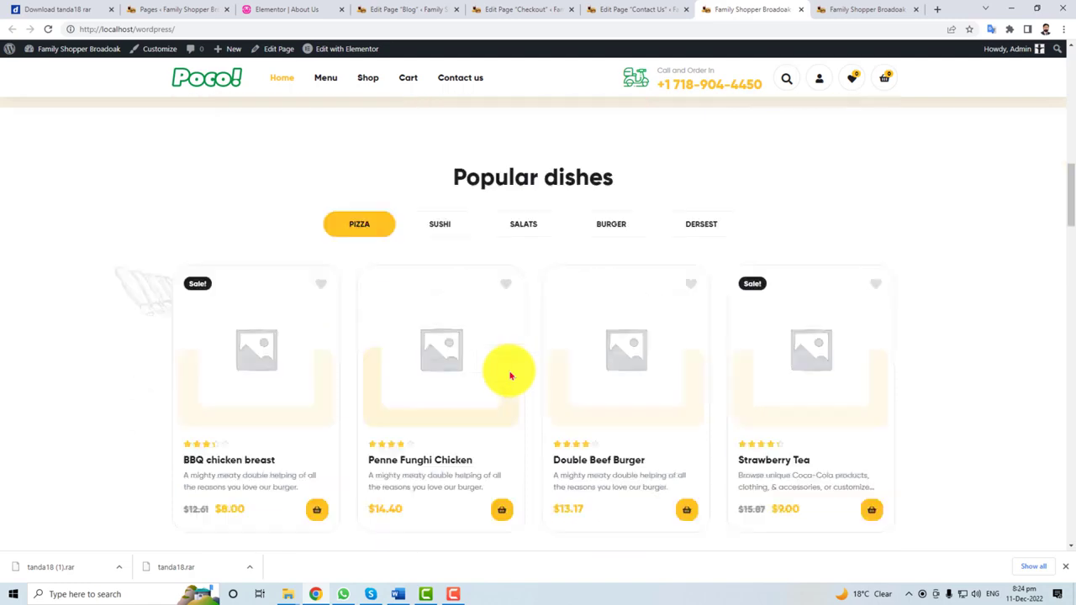
{"action": "scroll", "coordinate": [511, 382], "scroll_direction": "up", "scroll_amount": 10}
{"action": "left_click", "coordinate": [325, 118]}
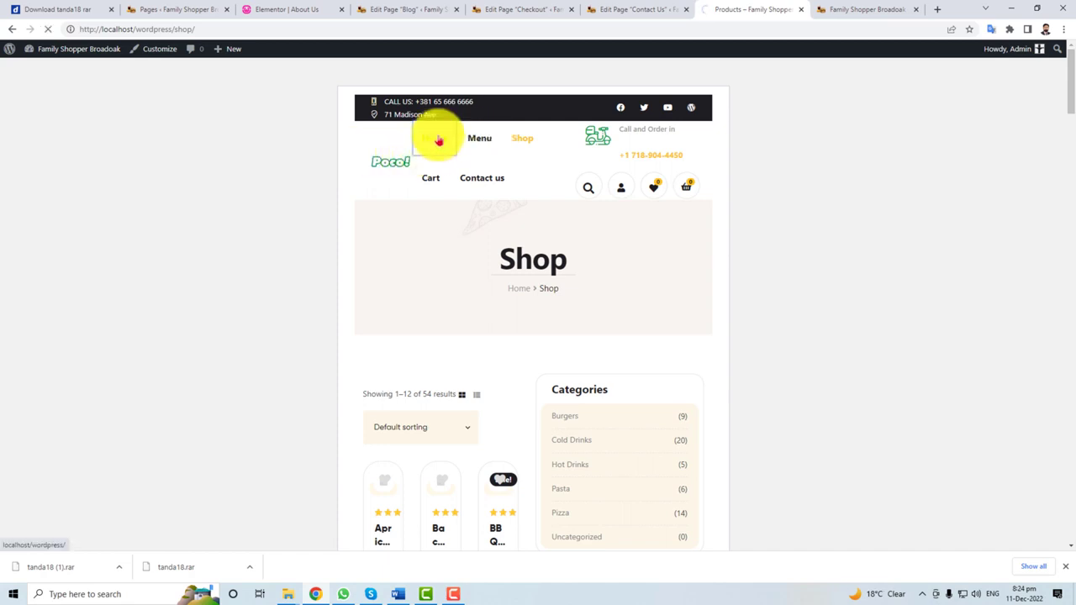
Step: Open the full product list in the WordPress admin and look through the products on its first page
{"action": "left_click", "coordinate": [172, 9]}
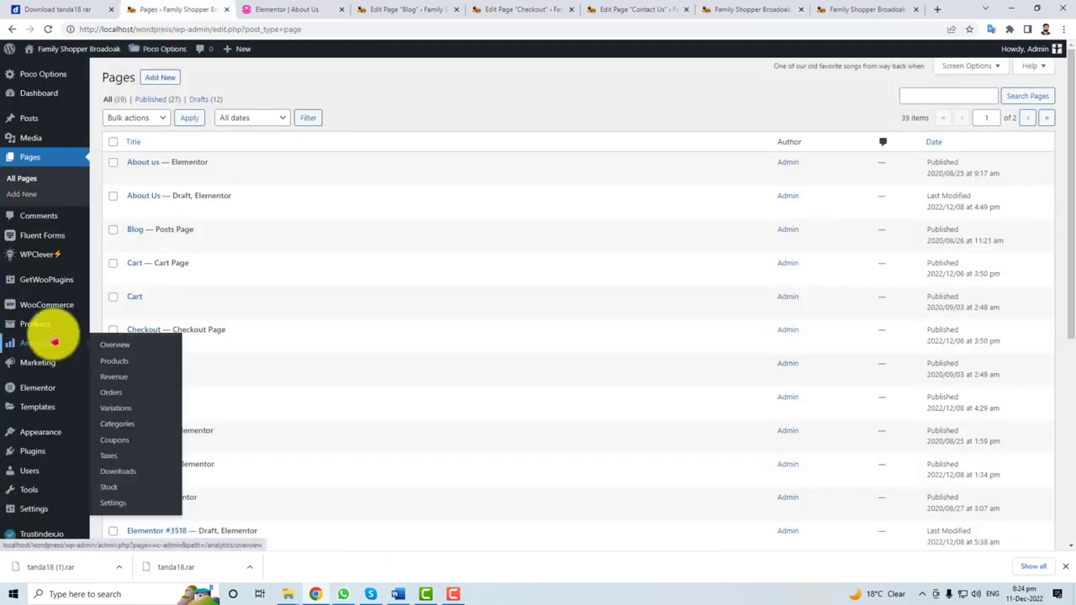
{"action": "mouse_move", "coordinate": [36, 333]}
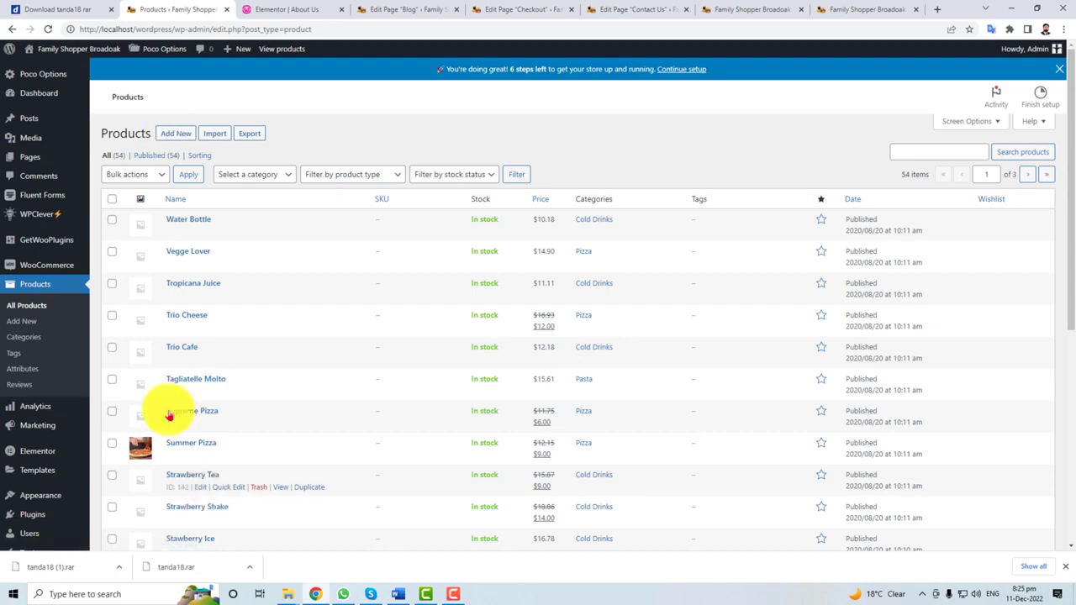
{"action": "scroll", "coordinate": [194, 431], "scroll_direction": "down", "scroll_amount": 1}
{"action": "scroll", "coordinate": [195, 430], "scroll_direction": "down", "scroll_amount": 8}
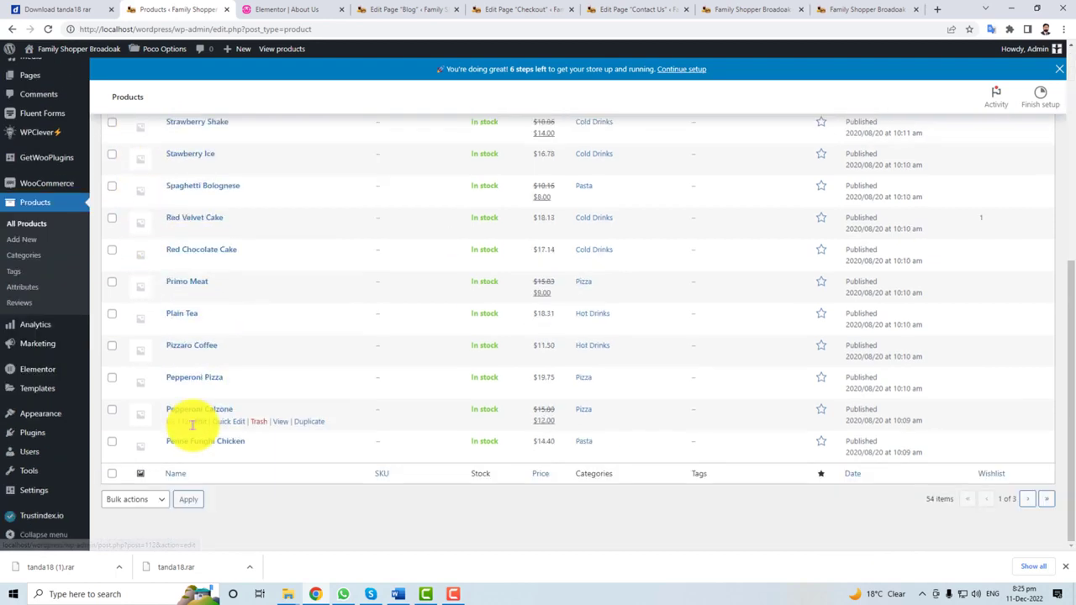
{"action": "scroll", "coordinate": [192, 395], "scroll_direction": "up", "scroll_amount": 9}
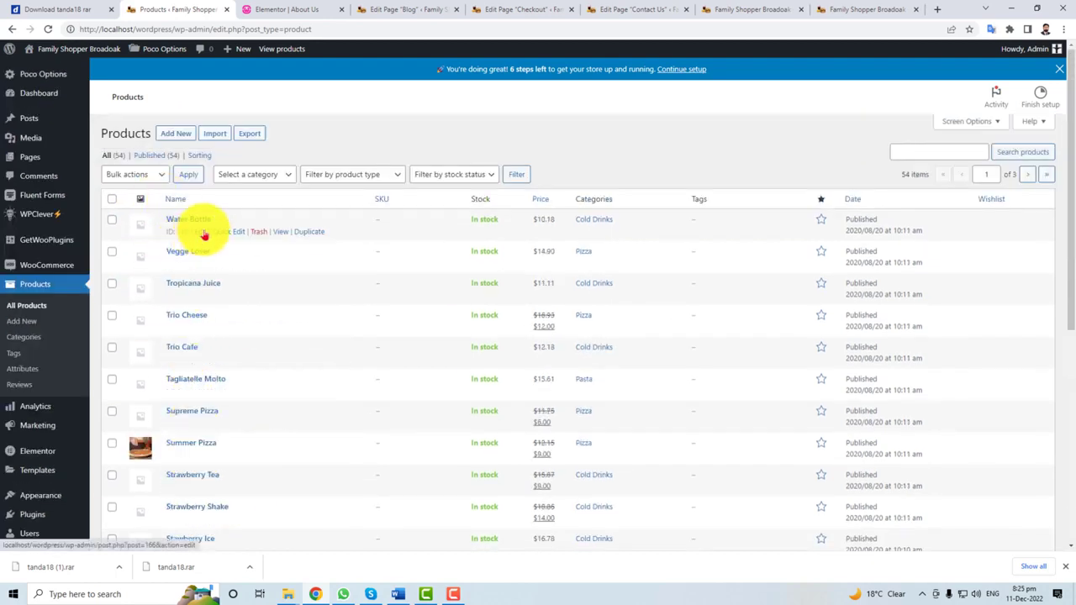
Step: Open the Water Bottle product for editing and review its description, categories, regular price, inventory and shipping settings
{"action": "left_click", "coordinate": [203, 233]}
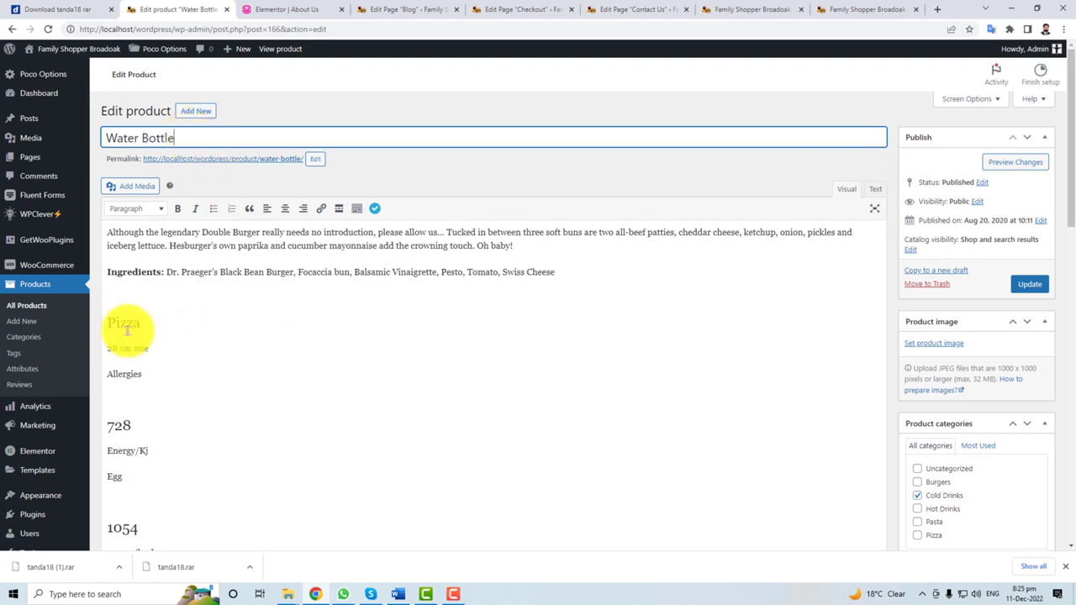
{"action": "scroll", "coordinate": [174, 418], "scroll_direction": "down", "scroll_amount": 7}
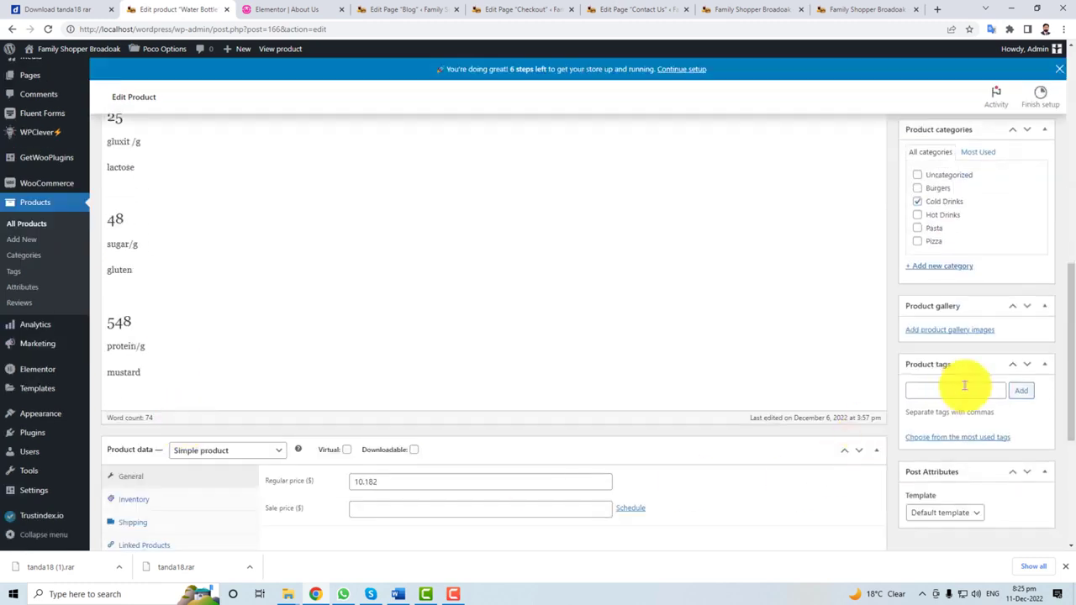
{"action": "scroll", "coordinate": [964, 385], "scroll_direction": "down", "scroll_amount": 2}
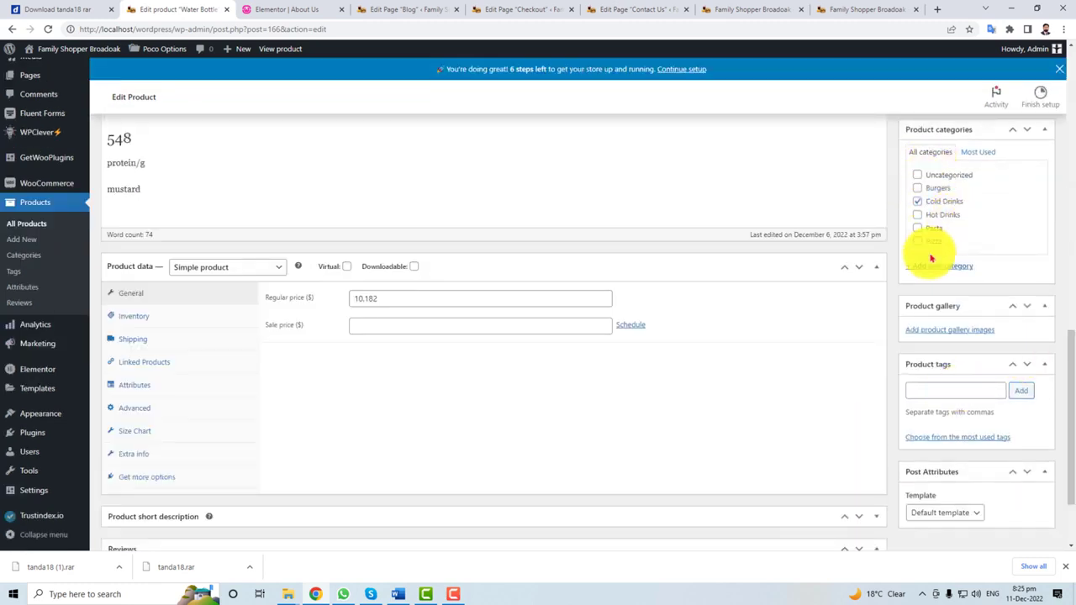
{"action": "left_click", "coordinate": [397, 301]}
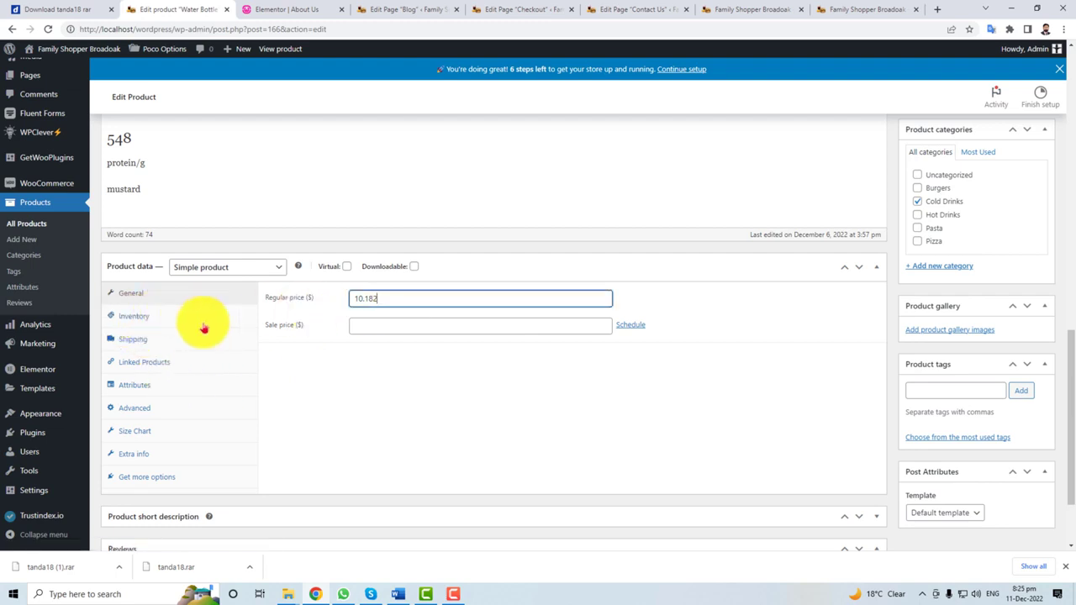
{"action": "left_click", "coordinate": [148, 316]}
{"action": "left_click", "coordinate": [143, 339]}
{"action": "scroll", "coordinate": [358, 459], "scroll_direction": "down", "scroll_amount": 1}
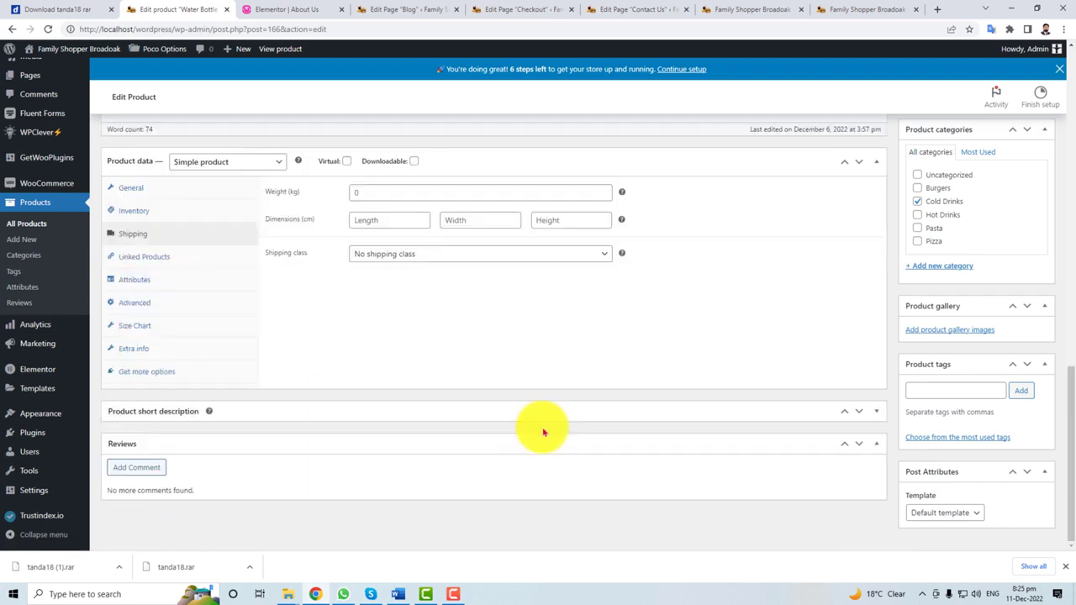
Step: Add the close-up burger image from the media library to the Water Bottle product's gallery and update the product
{"action": "left_click", "coordinate": [945, 330]}
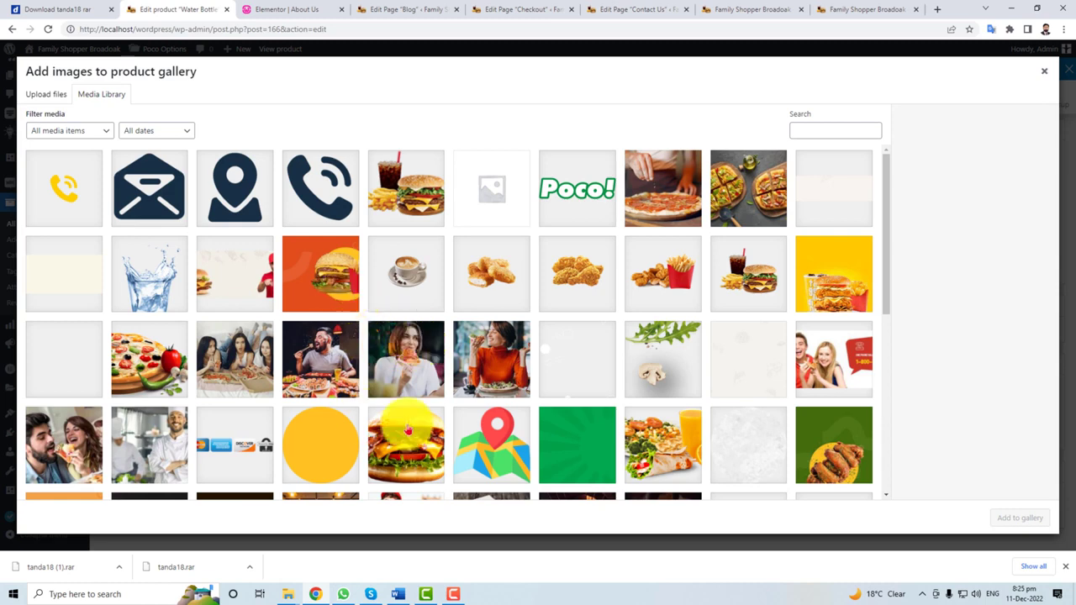
{"action": "left_click", "coordinate": [407, 429]}
{"action": "left_click", "coordinate": [1019, 518]}
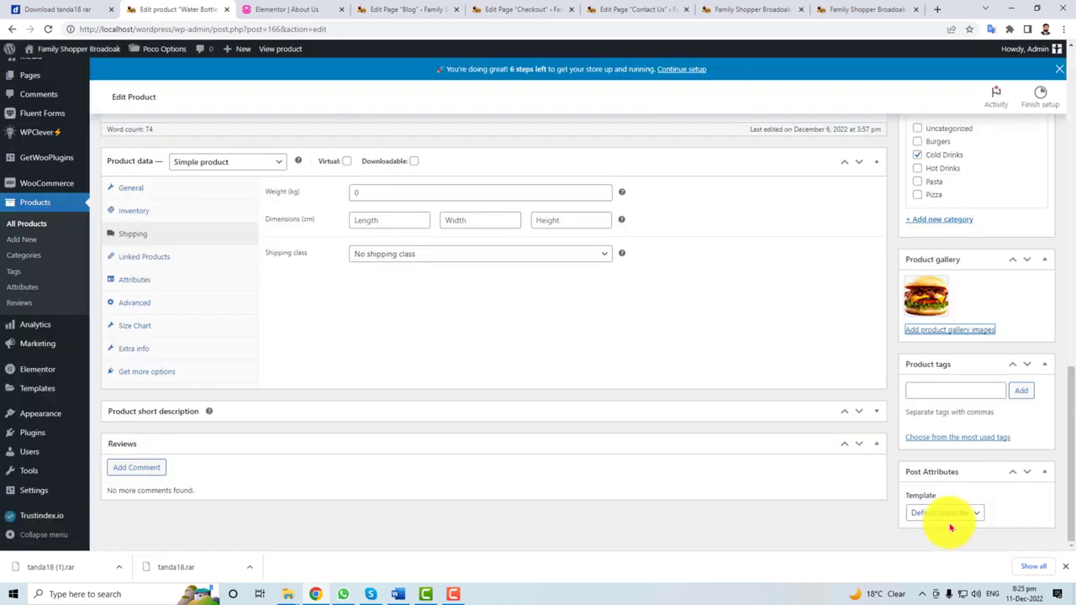
{"action": "scroll", "coordinate": [925, 504], "scroll_direction": "up", "scroll_amount": 10}
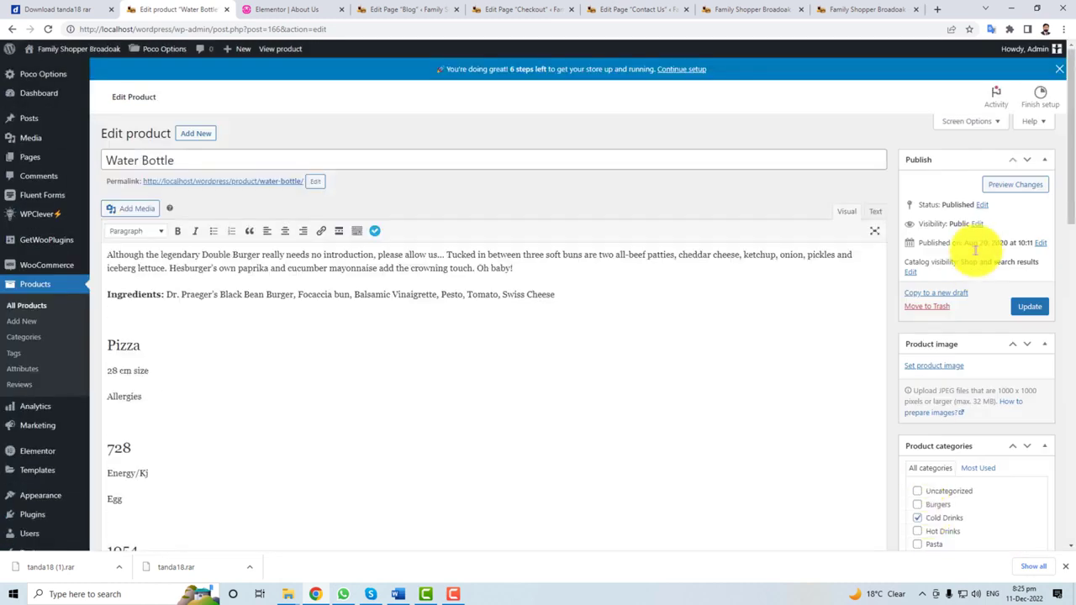
{"action": "left_click", "coordinate": [1029, 308]}
{"action": "left_click_drag", "start_coordinate": [108, 254], "coordinate": [438, 296]}
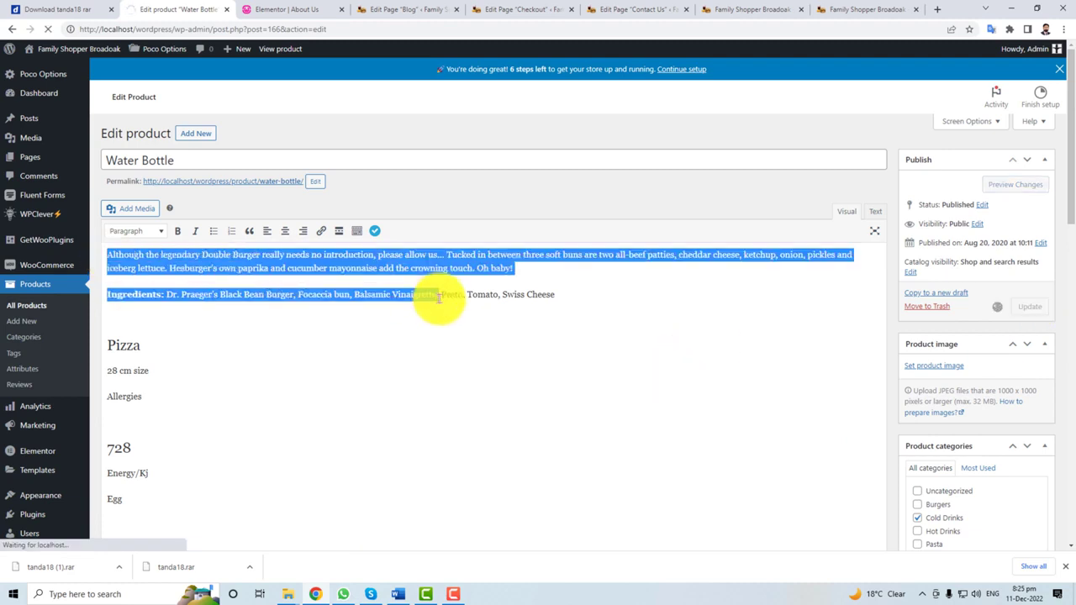
Step: Open the live Family Shopper Broadoak site in a new browser tab from the product editing page
{"action": "mouse_move", "coordinate": [42, 435]}
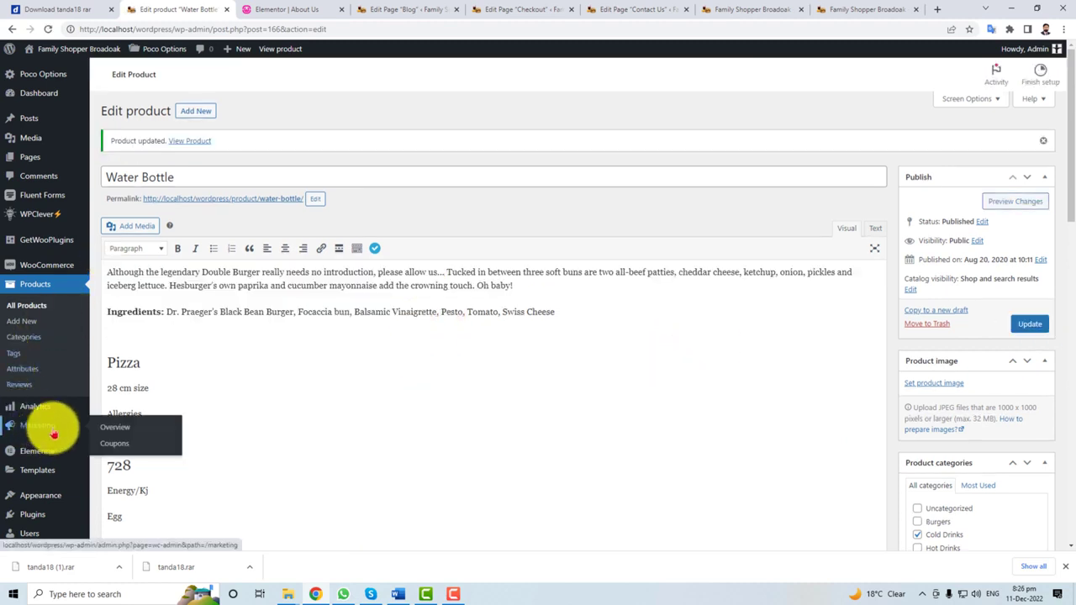
{"action": "mouse_move", "coordinate": [31, 159]}
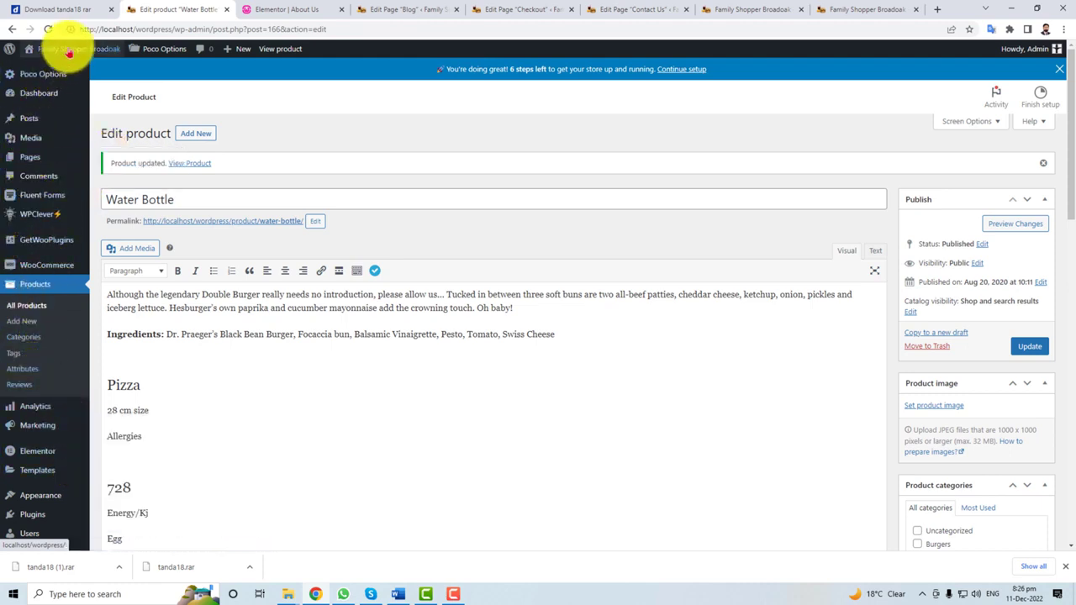
{"action": "mouse_move", "coordinate": [64, 56]}
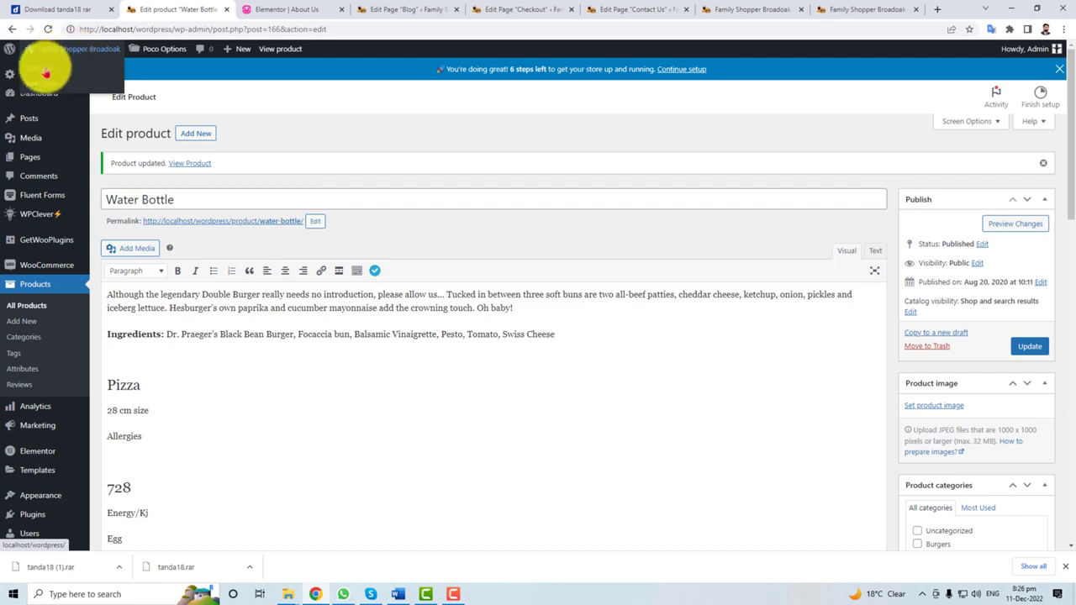
{"action": "right_click", "coordinate": [46, 73]}
{"action": "left_click", "coordinate": [60, 76]}
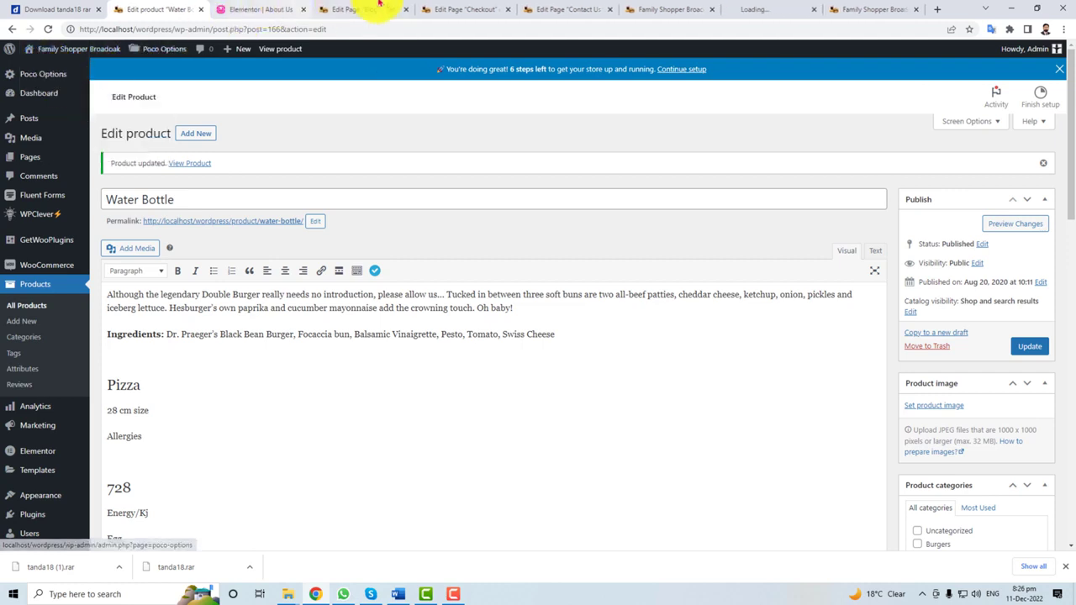